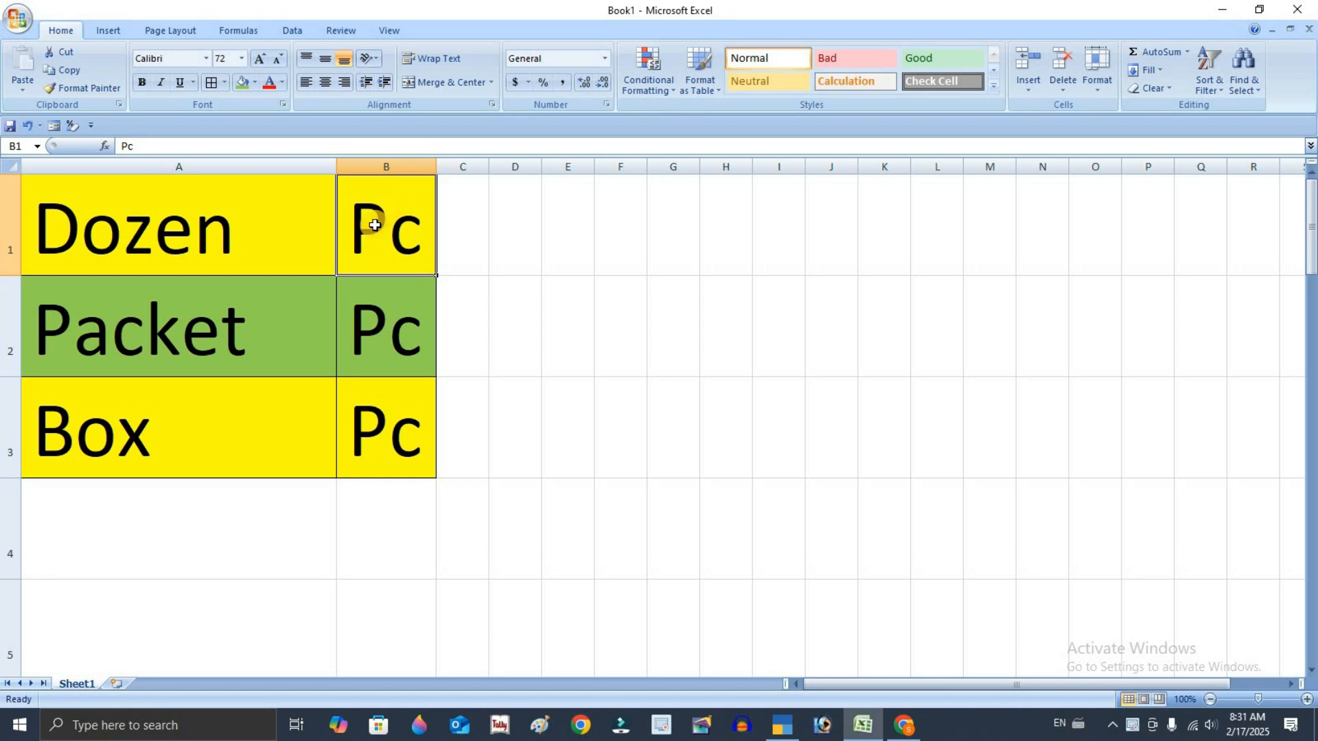
Examine the Dozen, Packet and Box rows and the Pc unit paired with each in columns A and B.
{"action": "left_click", "coordinate": [250, 326]}
{"action": "left_click", "coordinate": [403, 324]}
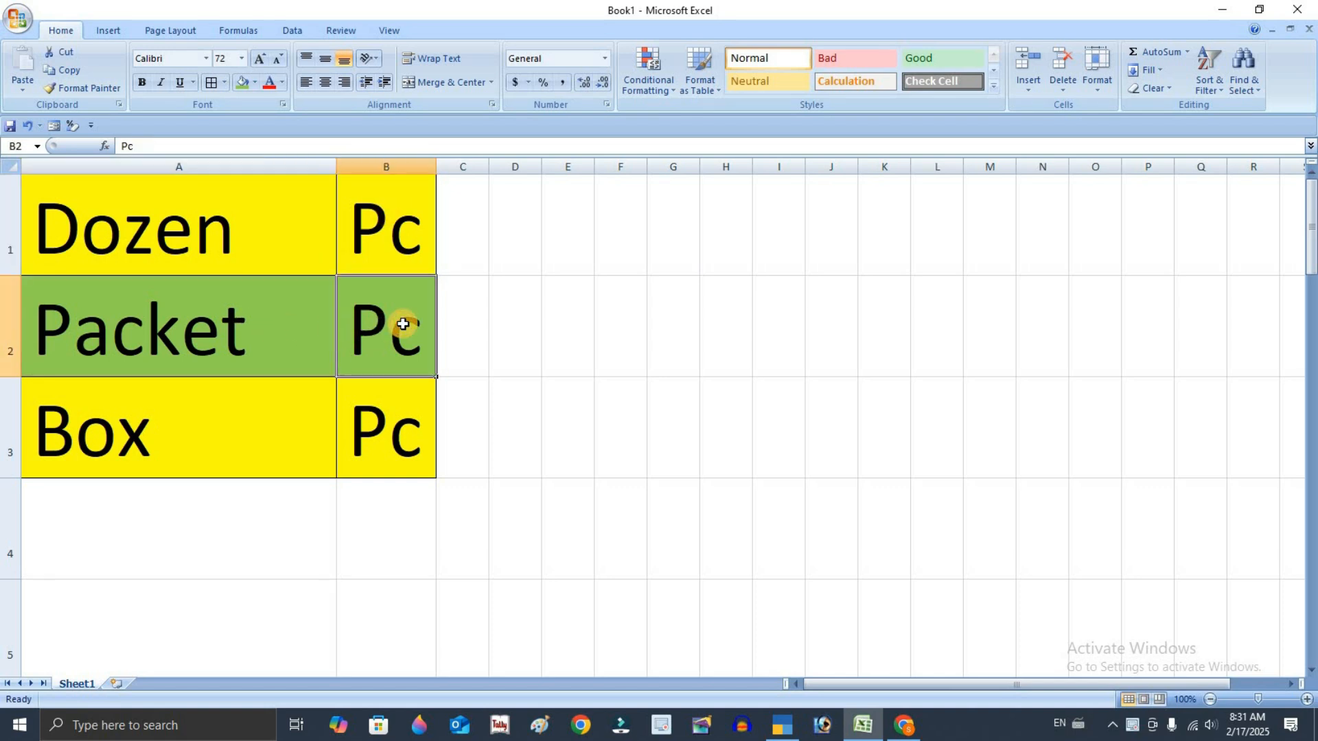
{"action": "left_click", "coordinate": [206, 440]}
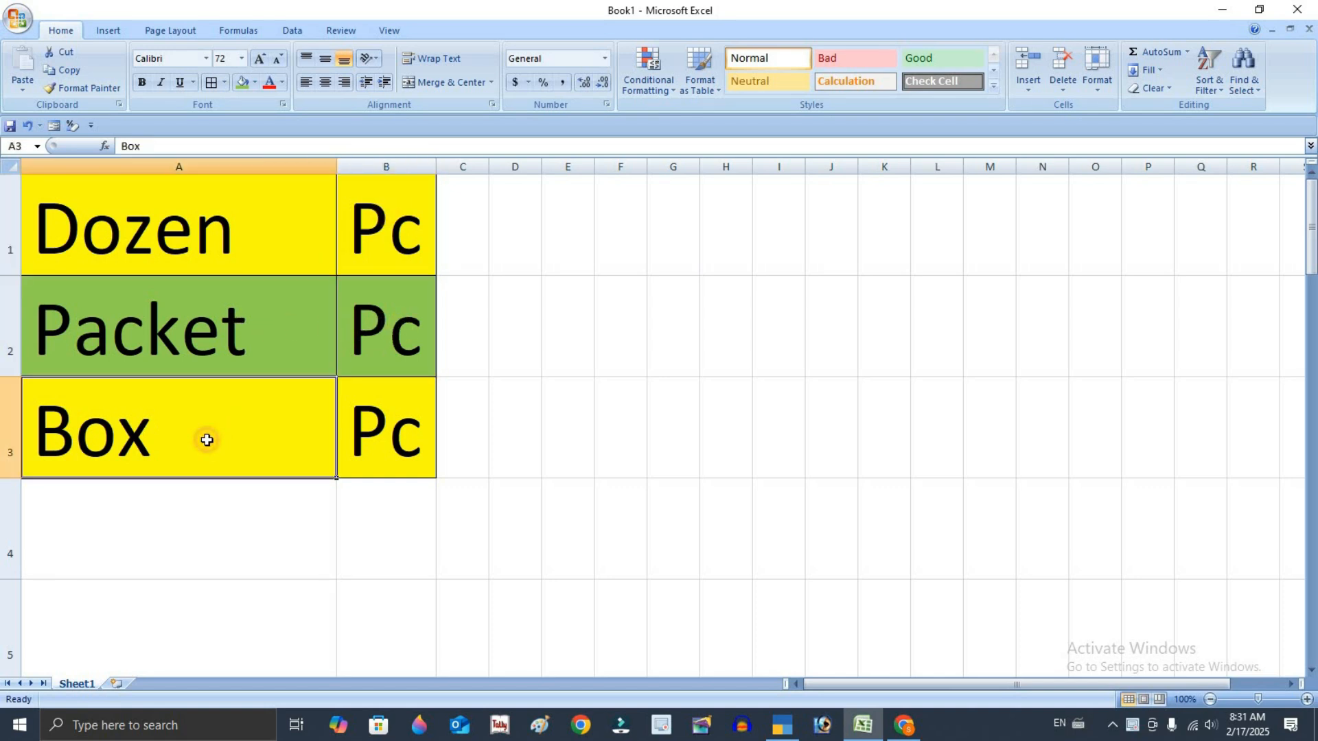
{"action": "left_click", "coordinate": [389, 434]}
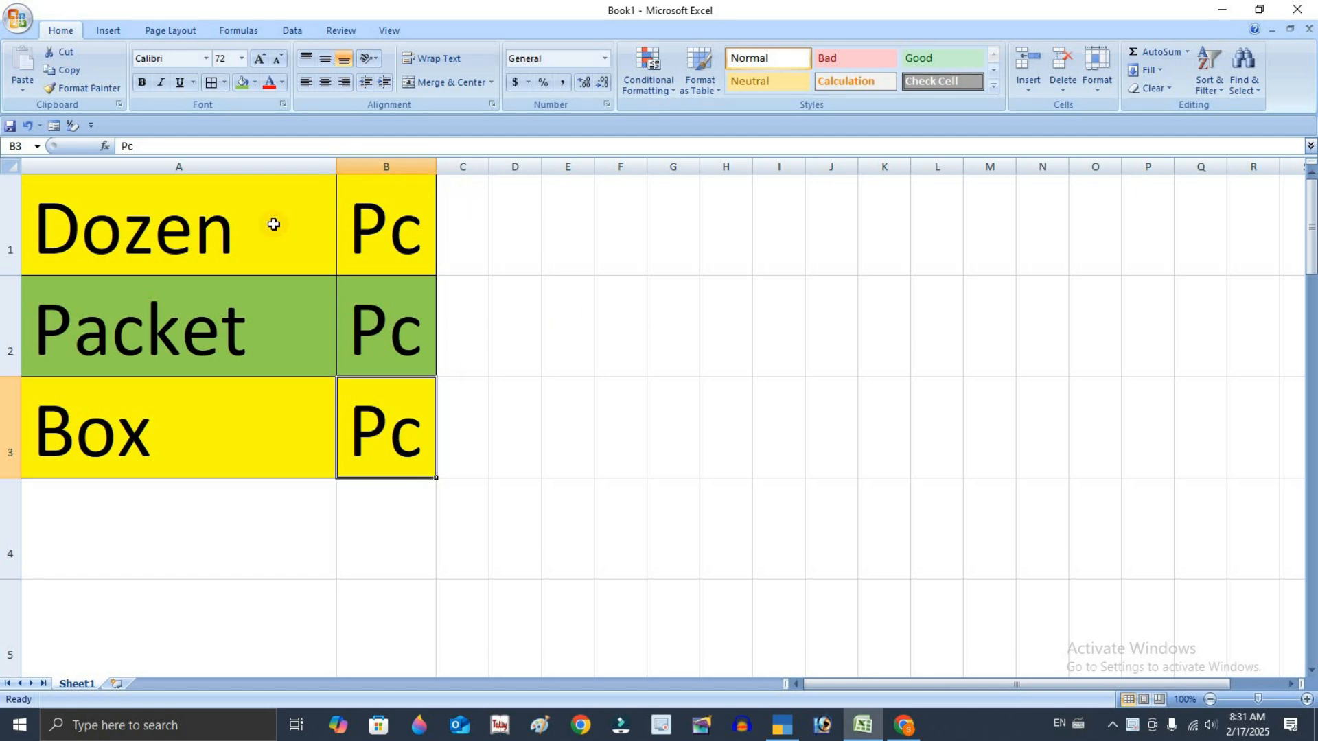
{"action": "left_click", "coordinate": [200, 242]}
{"action": "left_click", "coordinate": [382, 247]}
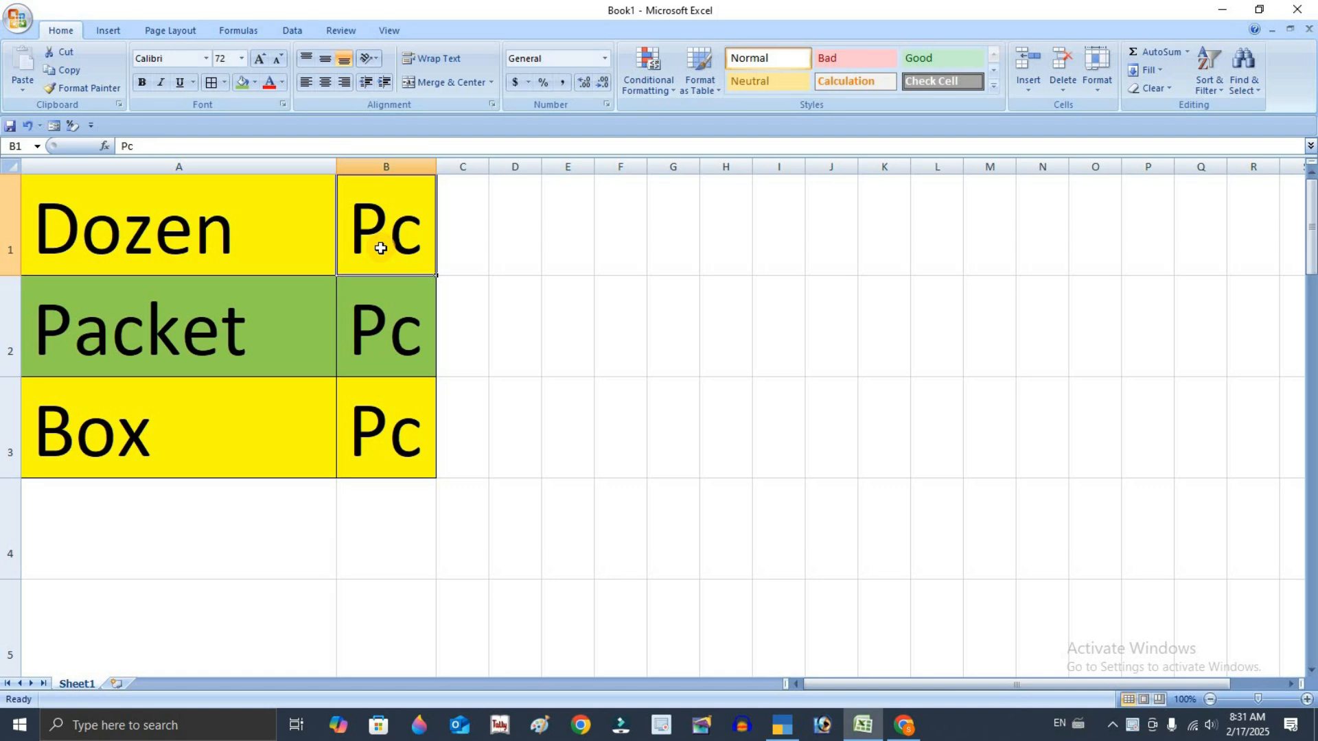
{"action": "left_click", "coordinate": [275, 223]}
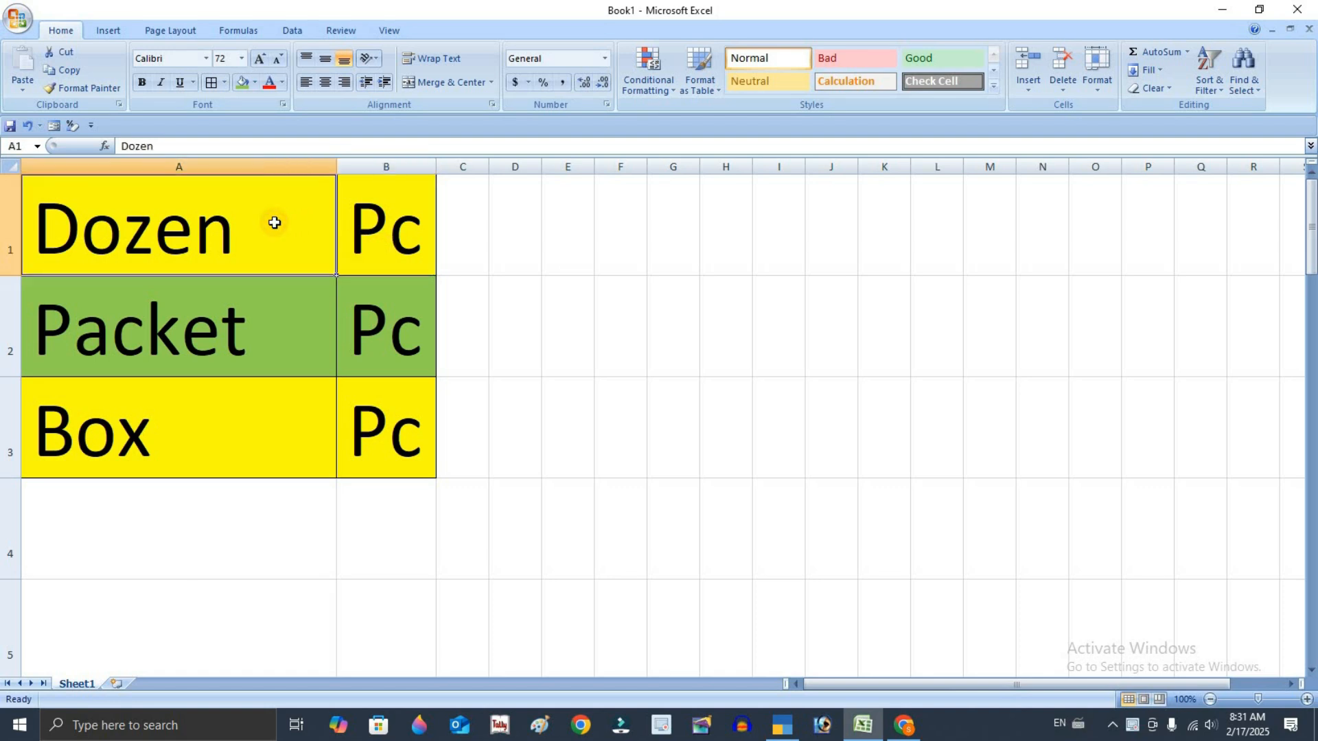
{"action": "left_click", "coordinate": [276, 336]}
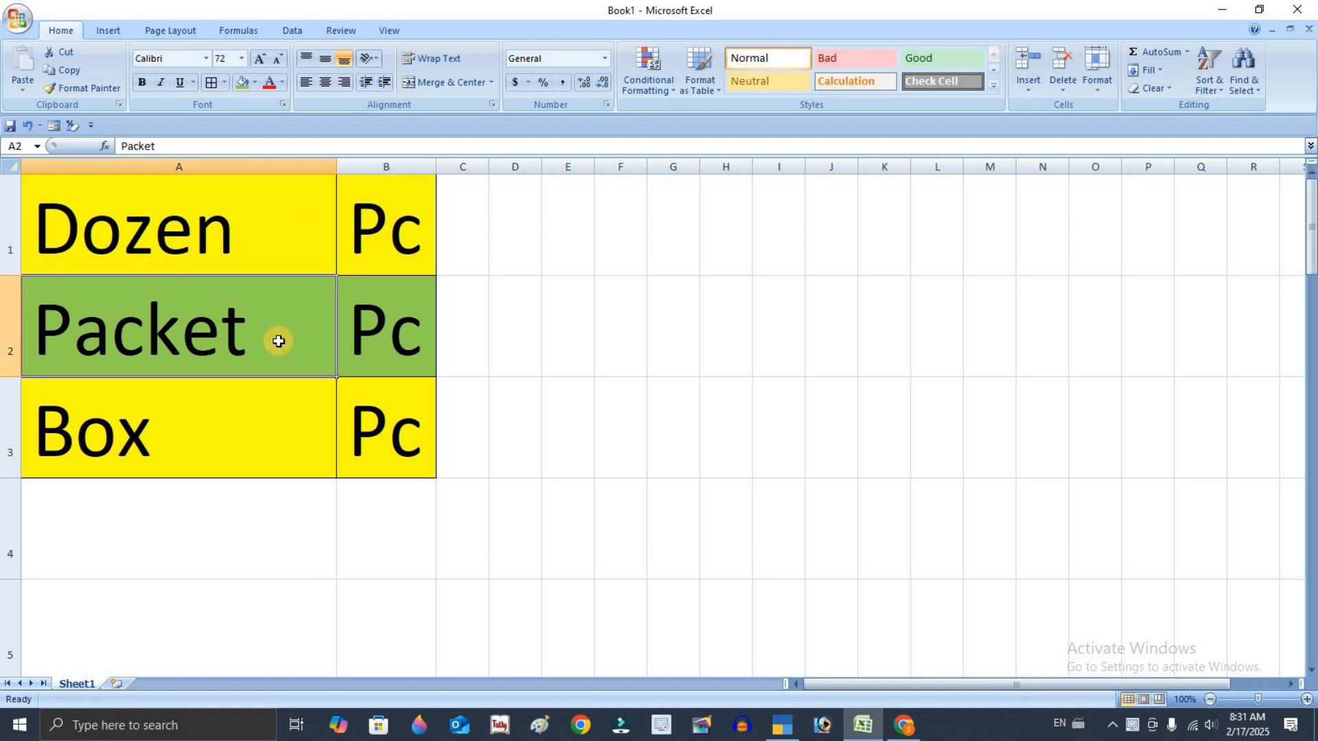
{"action": "left_click", "coordinate": [280, 446]}
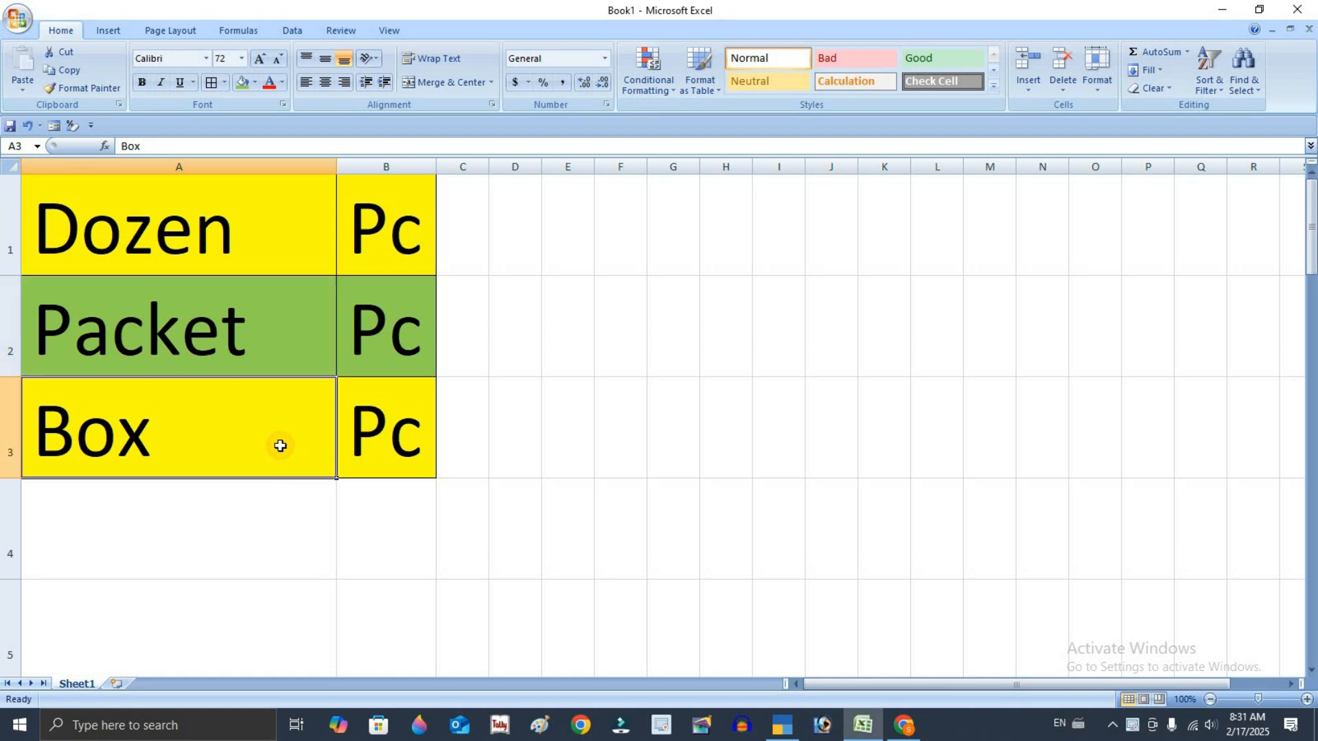
{"action": "left_click", "coordinate": [393, 431]}
{"action": "left_click_drag", "start_coordinate": [304, 232], "coordinate": [359, 213]}
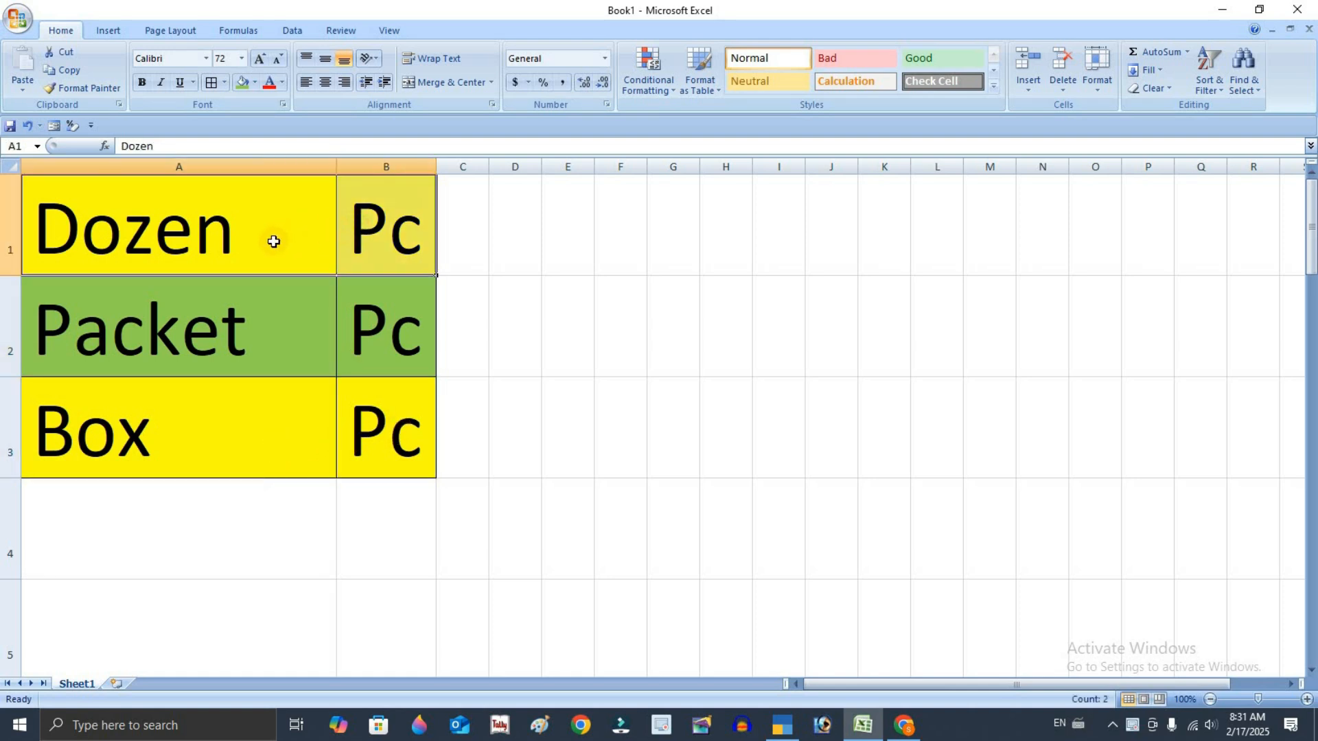
{"action": "left_click", "coordinate": [264, 297]}
{"action": "left_click", "coordinate": [352, 302]}
{"action": "left_click", "coordinate": [290, 310]}
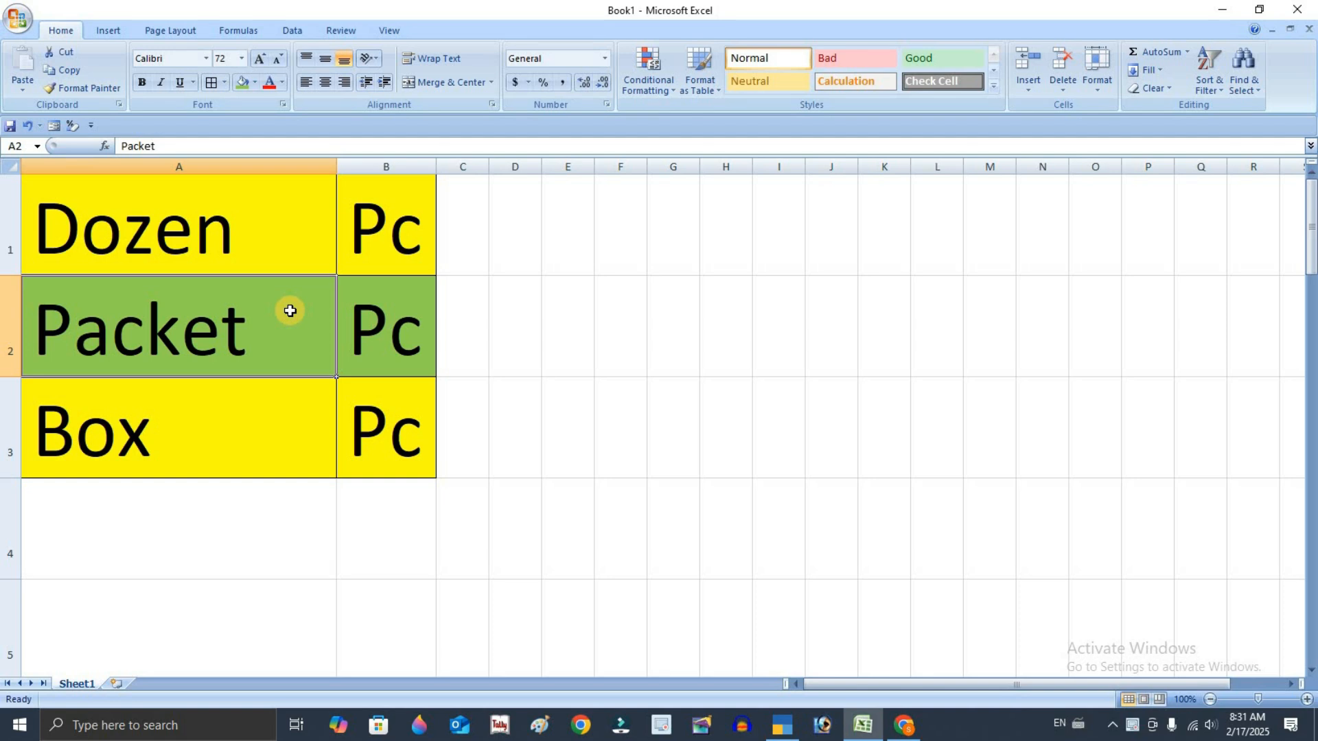
{"action": "left_click", "coordinate": [250, 410]}
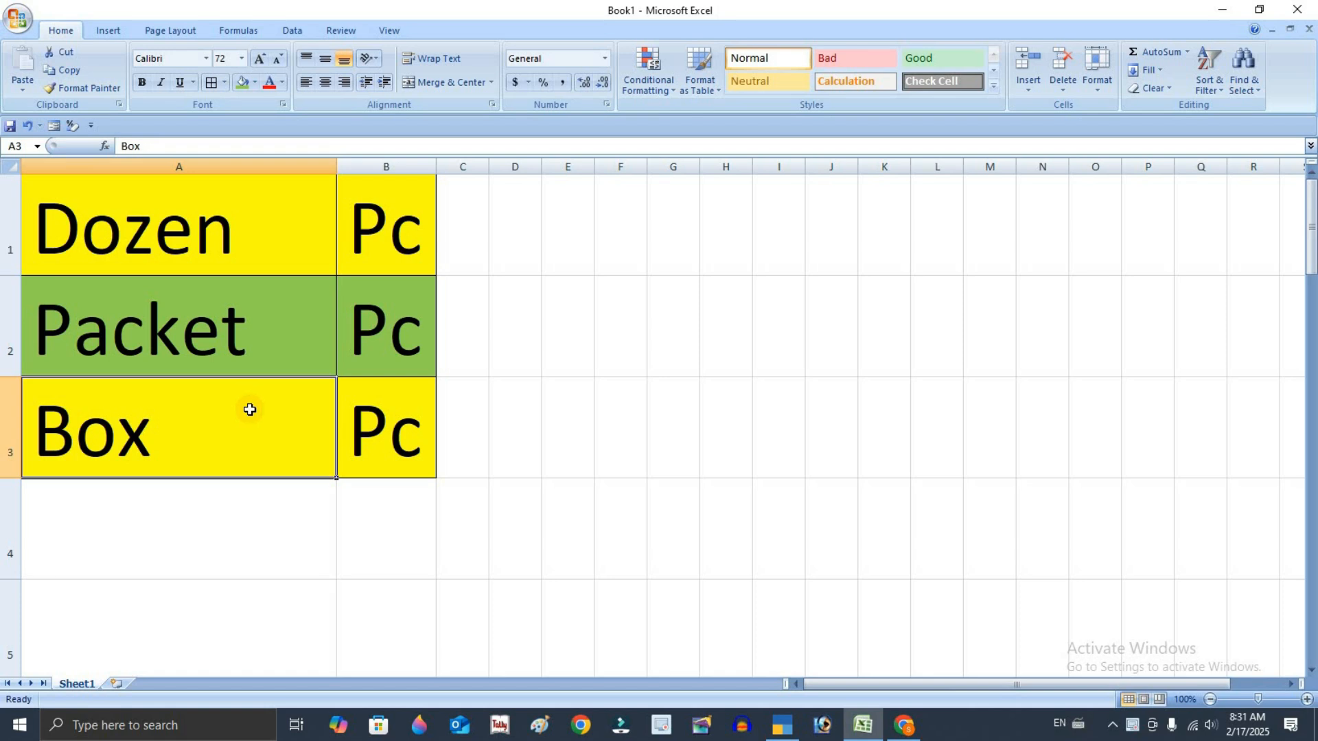
{"action": "left_click", "coordinate": [264, 336]}
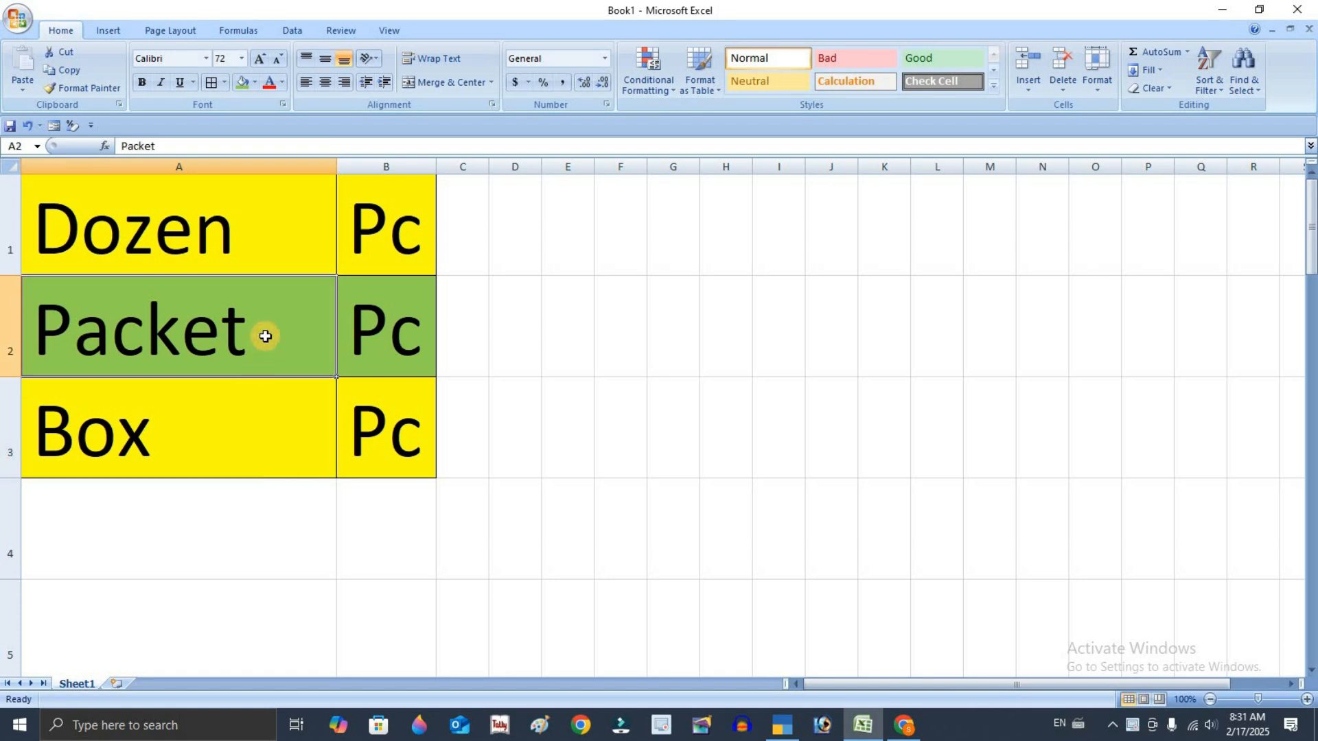
{"action": "left_click", "coordinate": [401, 238]}
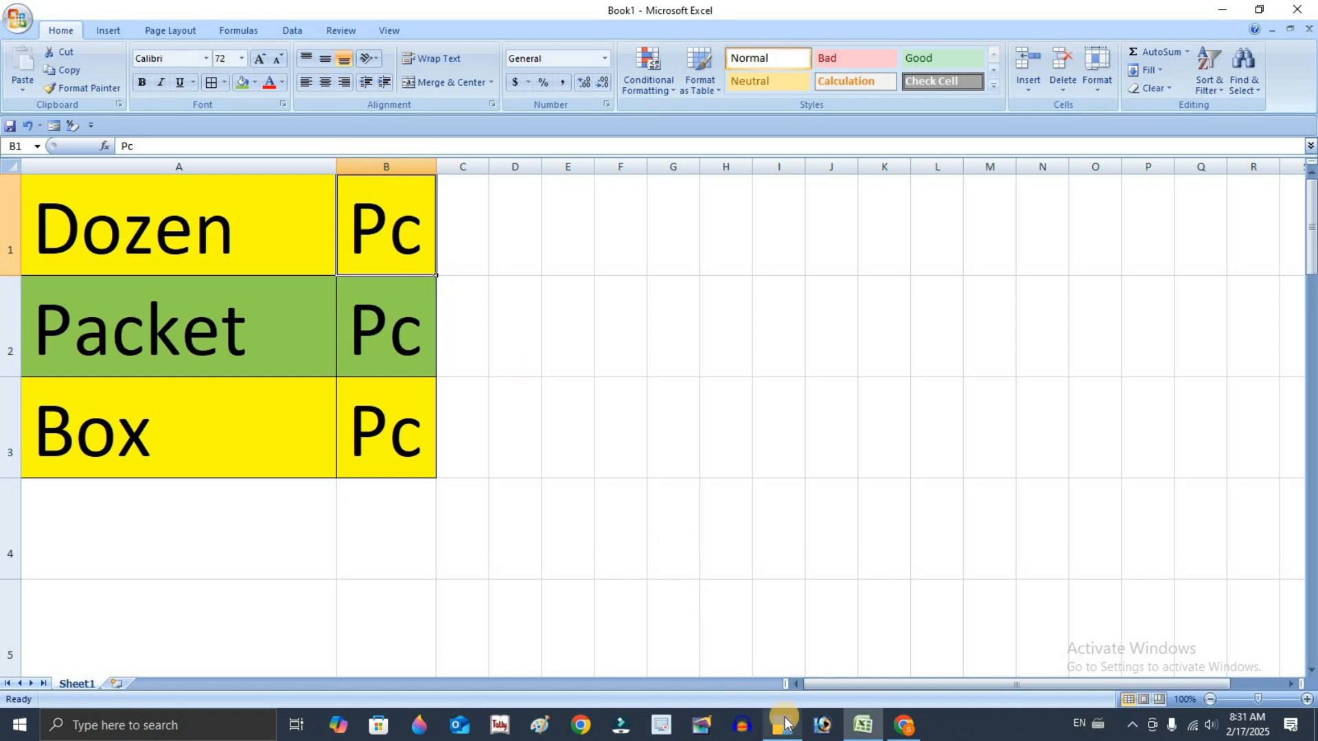
Switch to TallyPrime and start creating a stock item named Pen.
{"action": "left_click", "coordinate": [780, 729]}
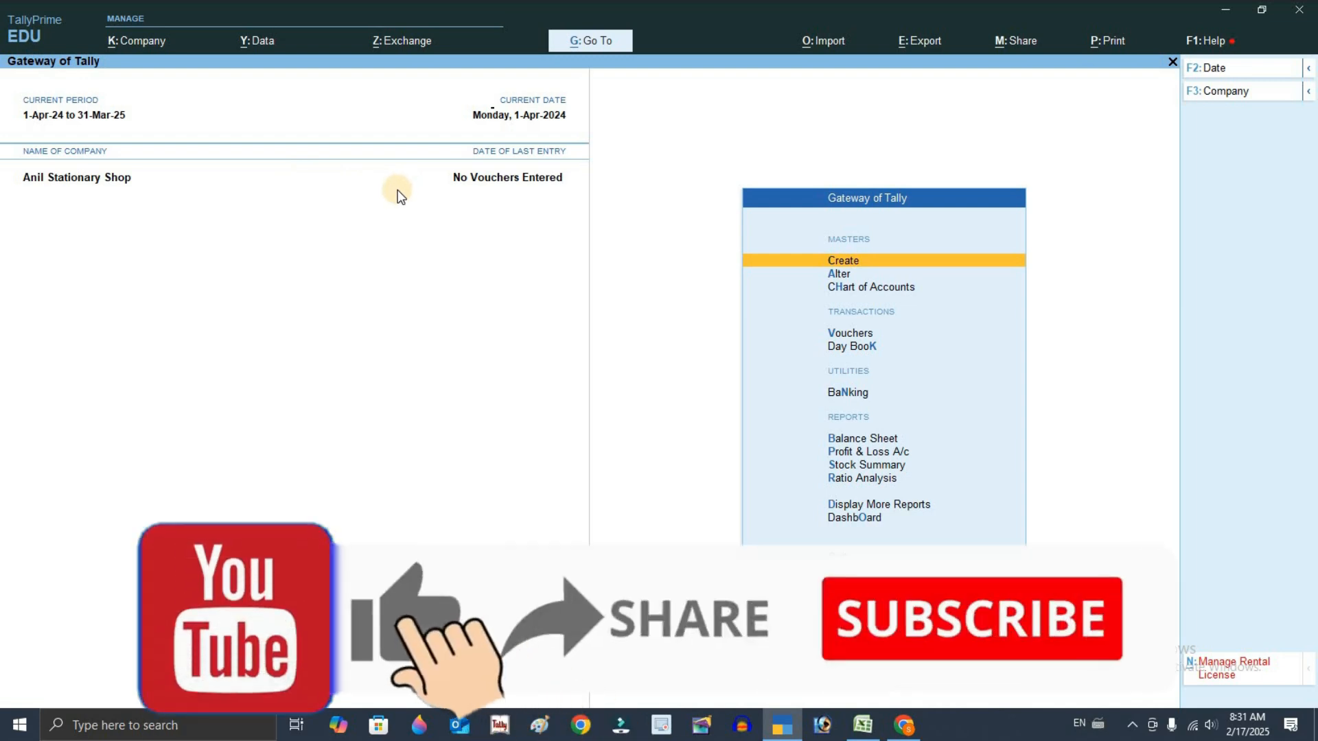
{"action": "key", "text": "Return"}
{"action": "key", "text": "Down"}
{"action": "key", "text": "Down"}
{"action": "key", "text": "Down"}
{"action": "key", "text": "Down"}
{"action": "key", "text": "Down"}
{"action": "key", "text": "Down"}
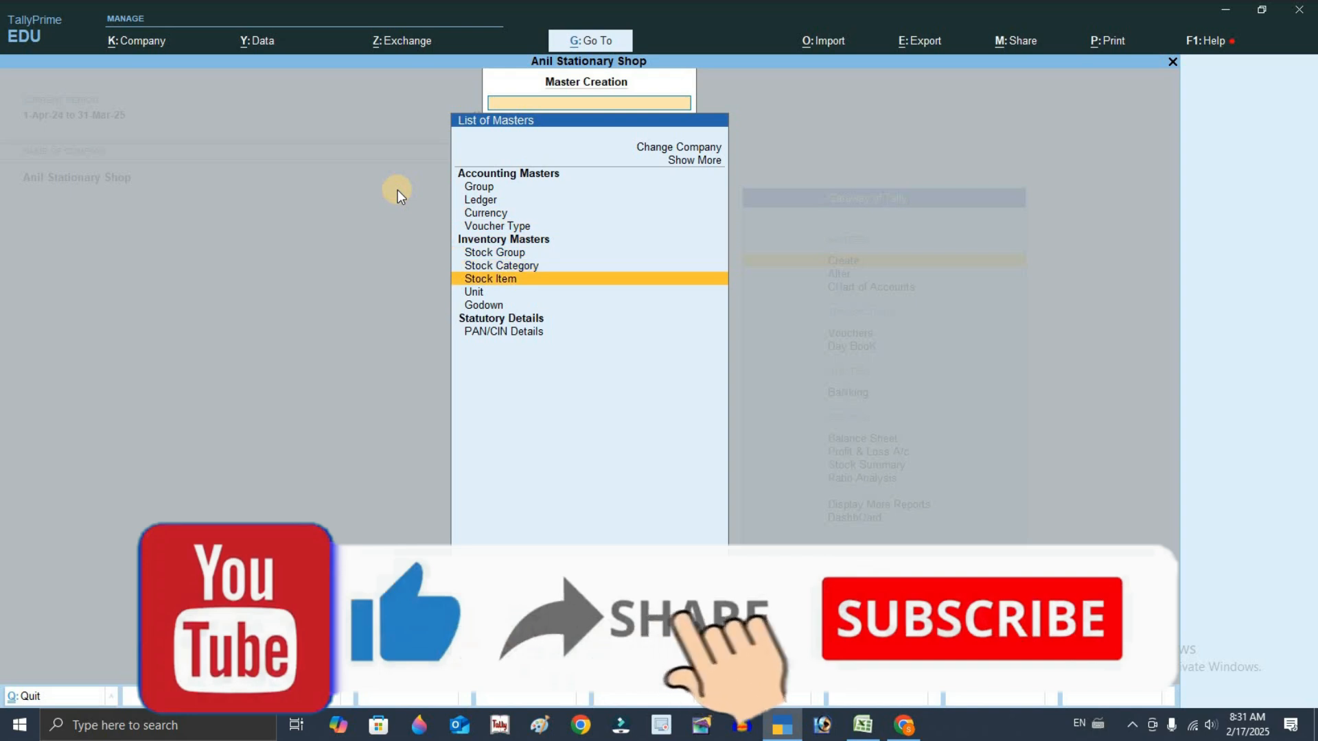
{"action": "key", "text": "Return"}
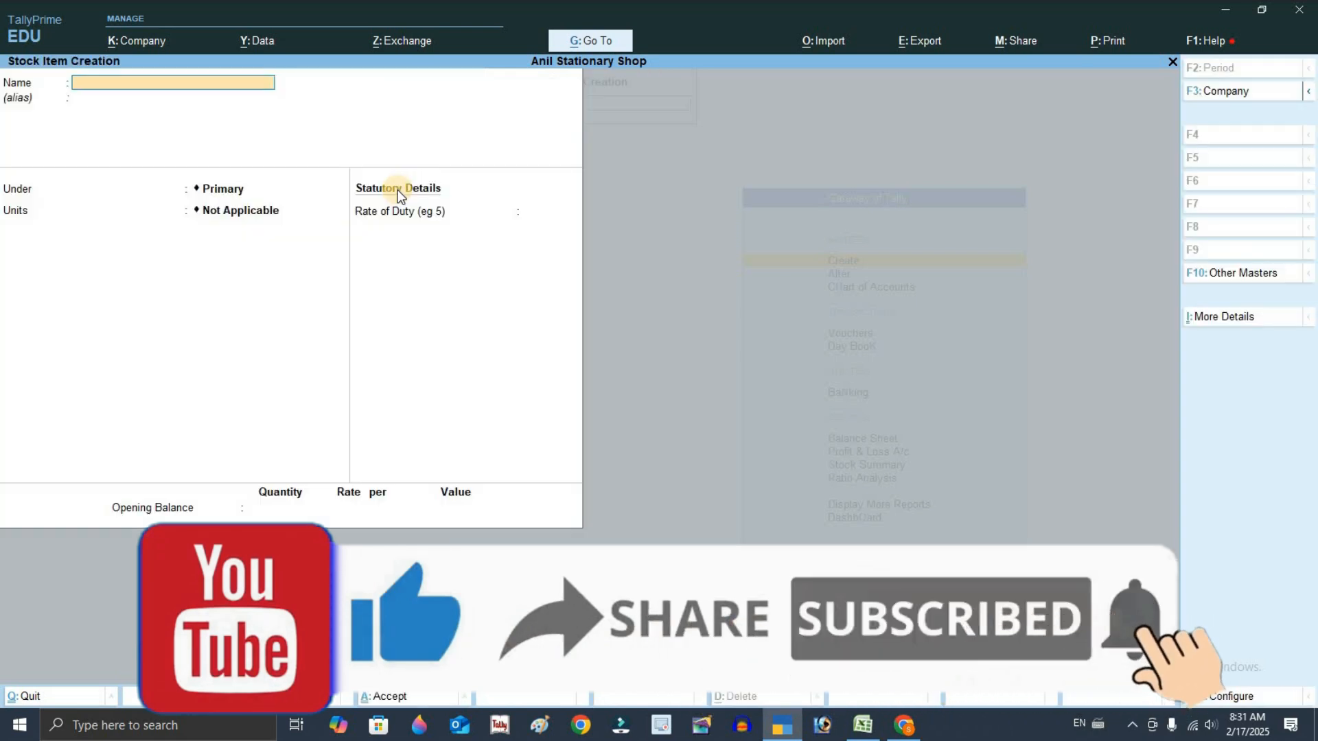
{"action": "type", "text": "Pen"}
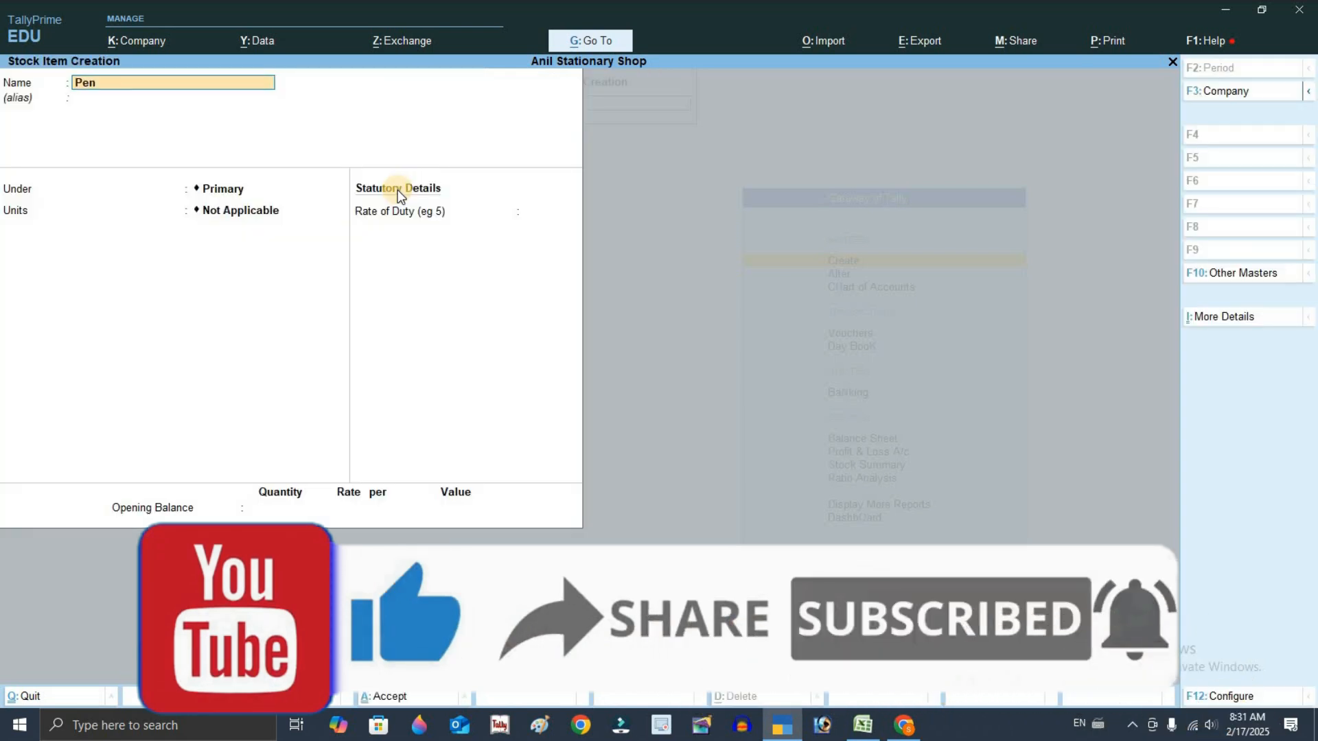
{"action": "key", "text": "Return"}
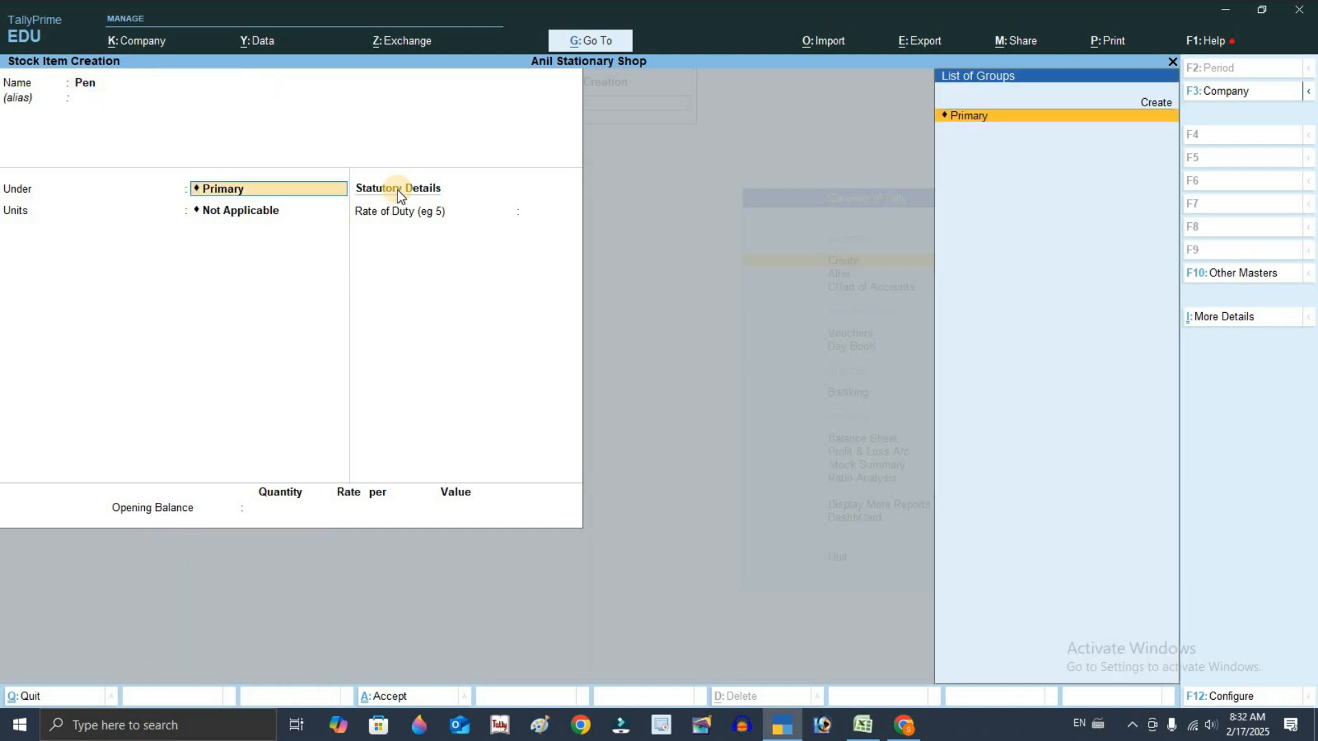
Create a stock group named Stationay under Primary and assign the Pen item to it.
{"action": "key", "text": "alt+c"}
{"action": "type", "text": "St"}
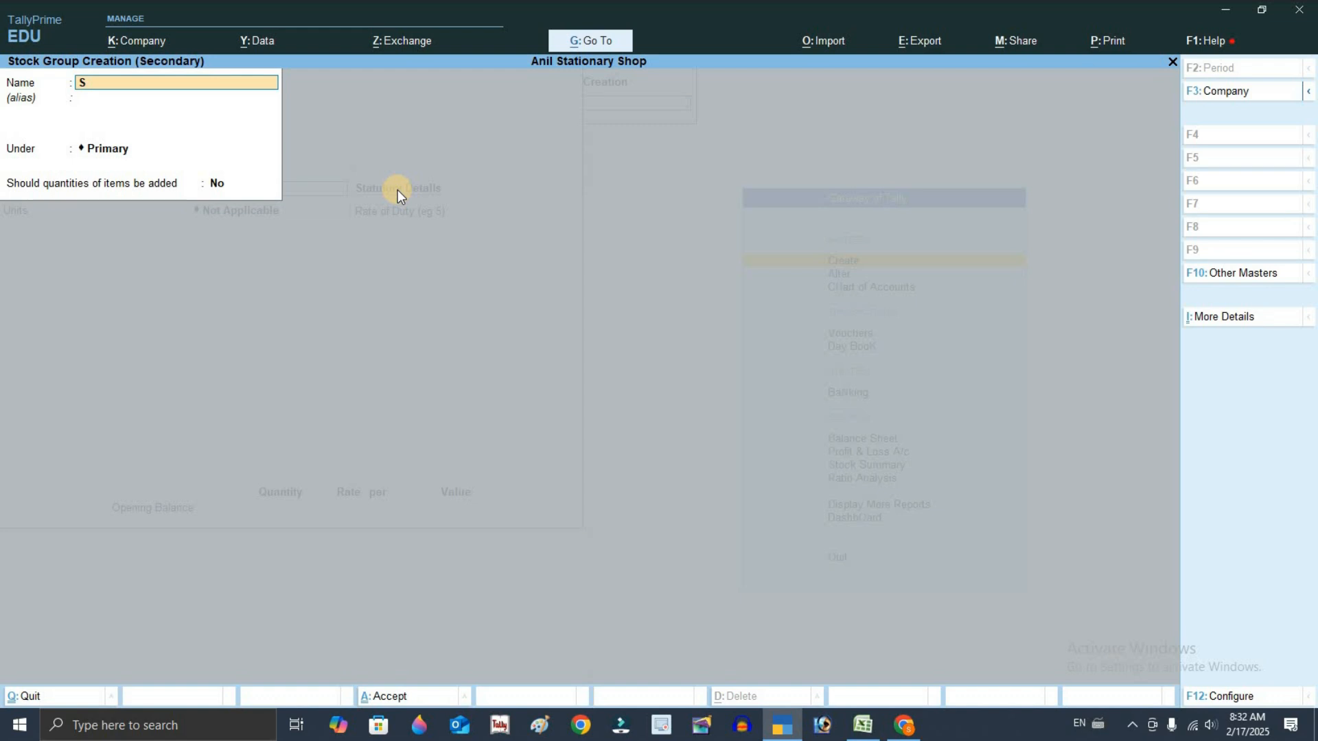
{"action": "key", "text": "BackSpace"}
{"action": "key", "text": "BackSpace"}
{"action": "type", "text": "tationay"}
{"action": "key", "text": "Return"}
{"action": "key", "text": "Return"}
{"action": "key", "text": "Return"}
{"action": "key", "text": "Return"}
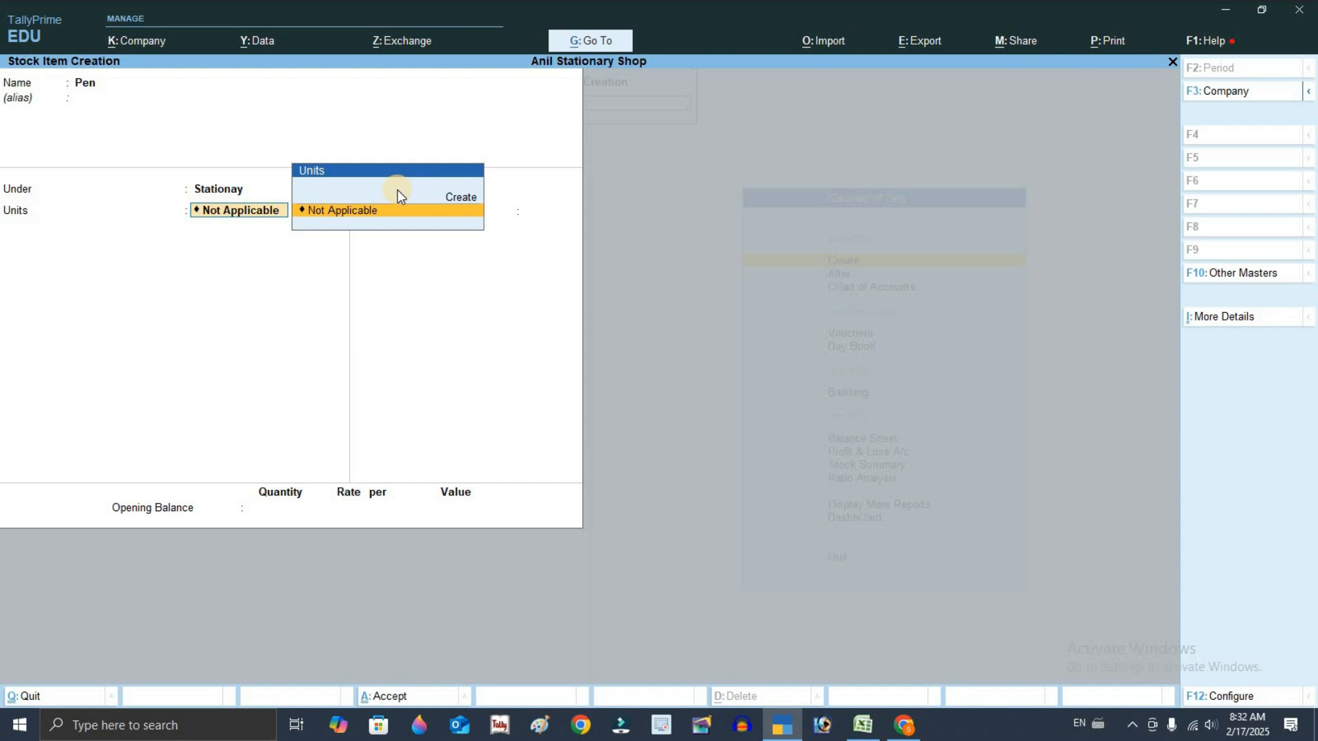
{"action": "key", "text": "Up"}
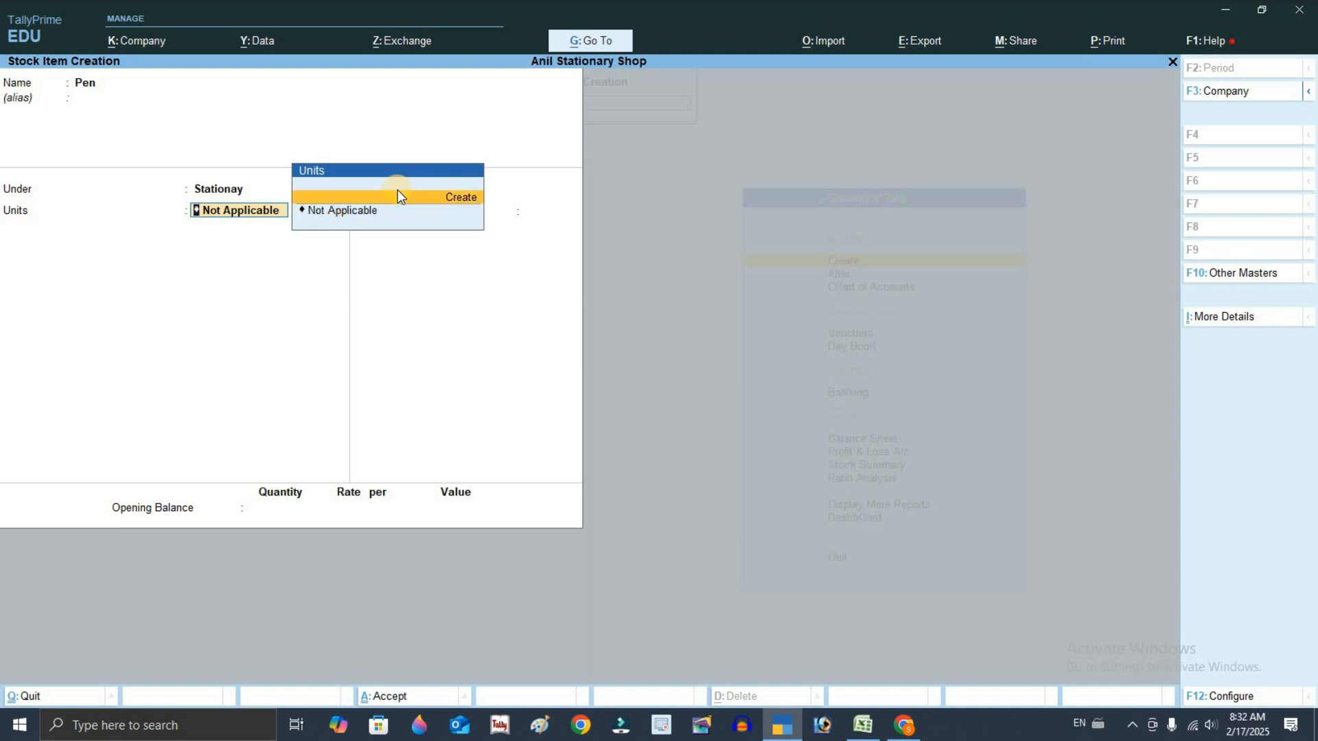
{"action": "key", "text": "BackSpace"}
{"action": "key", "text": "Up"}
{"action": "key", "text": "Up"}
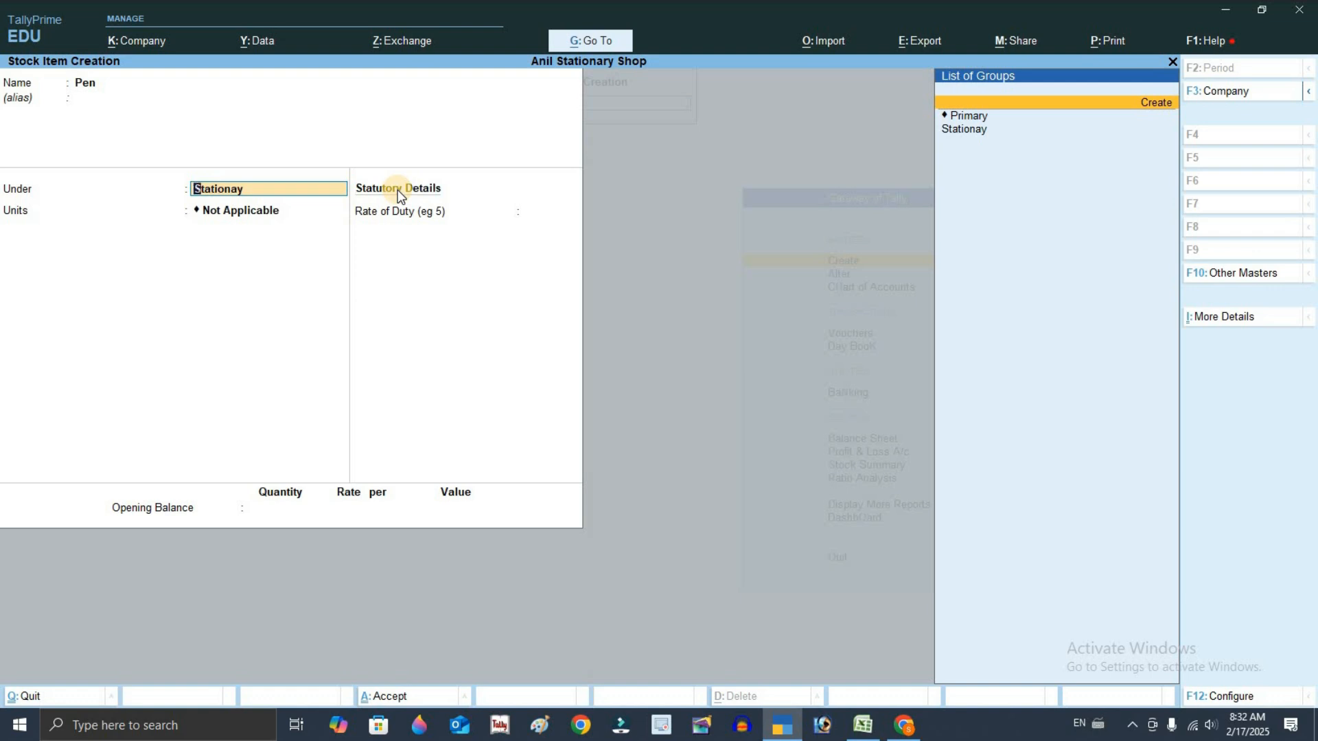
{"action": "key", "text": "BackSpace"}
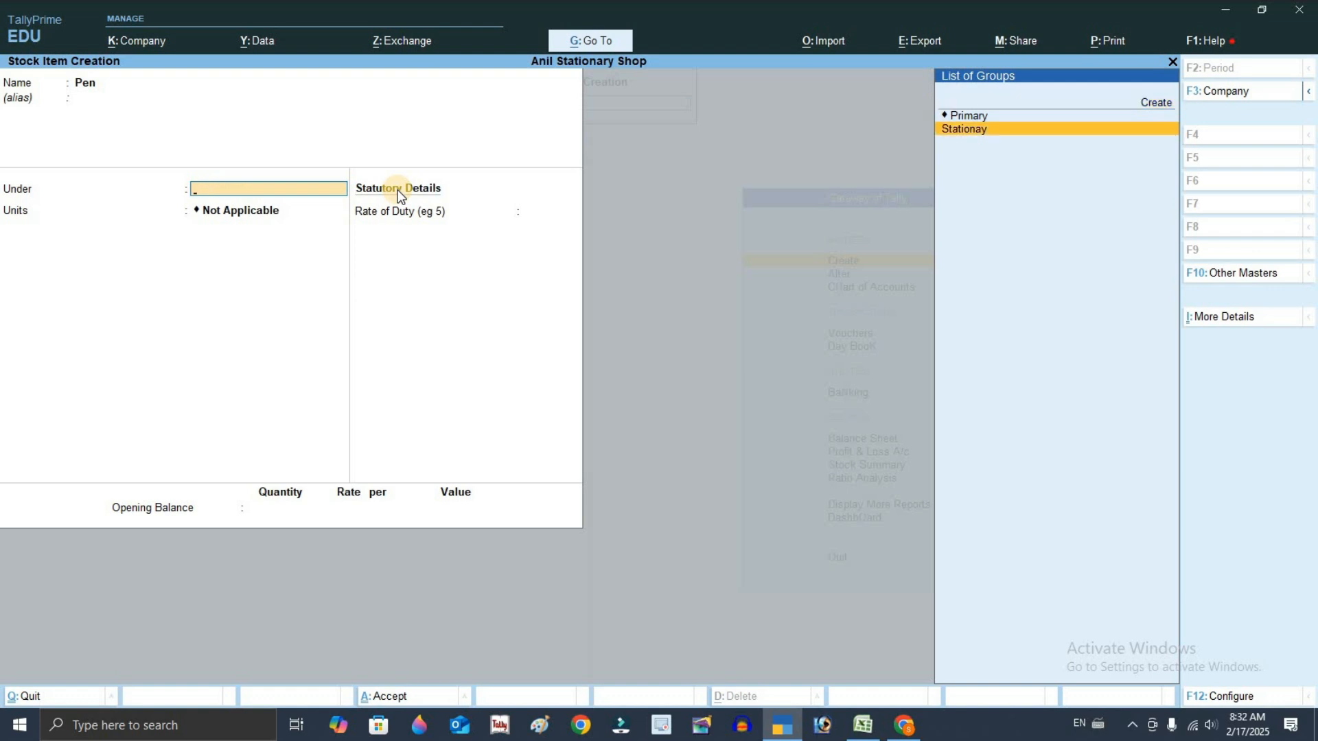
{"action": "key", "text": "Return"}
Create a simple unit with symbol pc, formal name Piece and 0 decimal places as the Pen item's unit.
{"action": "key", "text": "Up"}
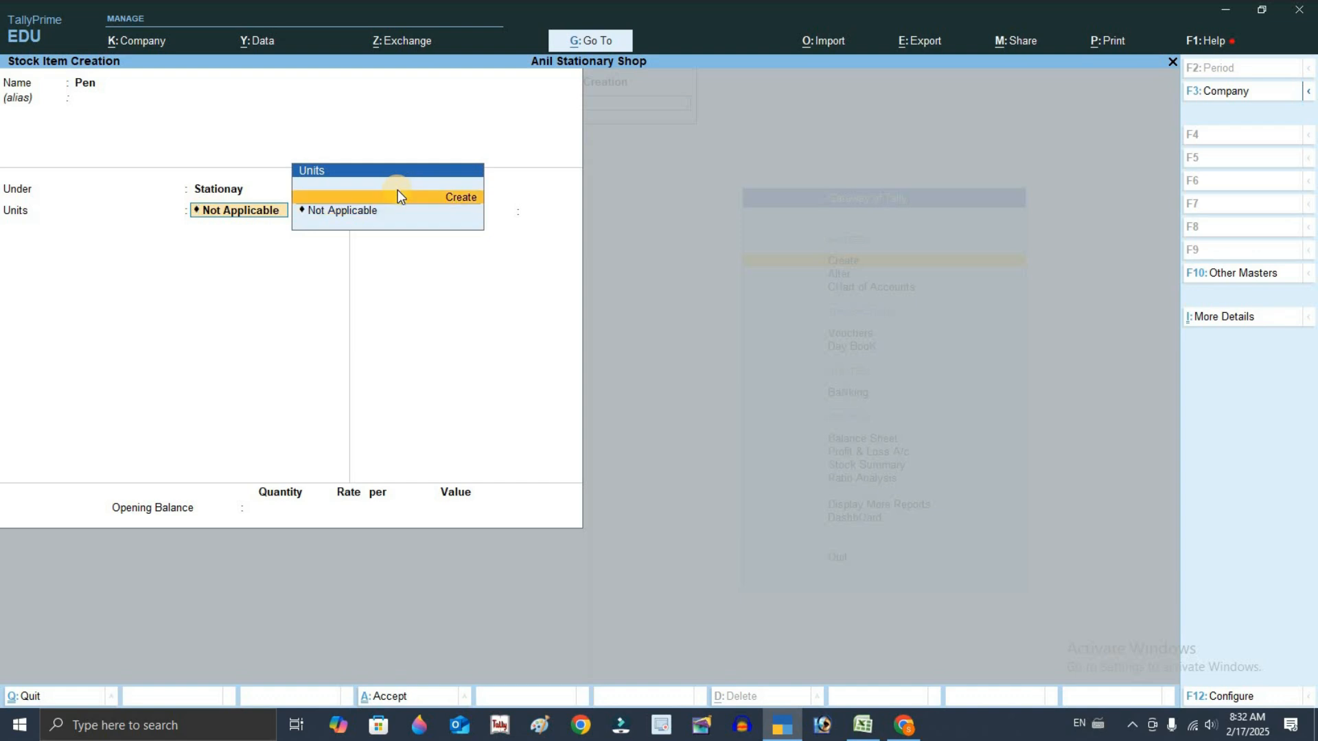
{"action": "key", "text": "Return"}
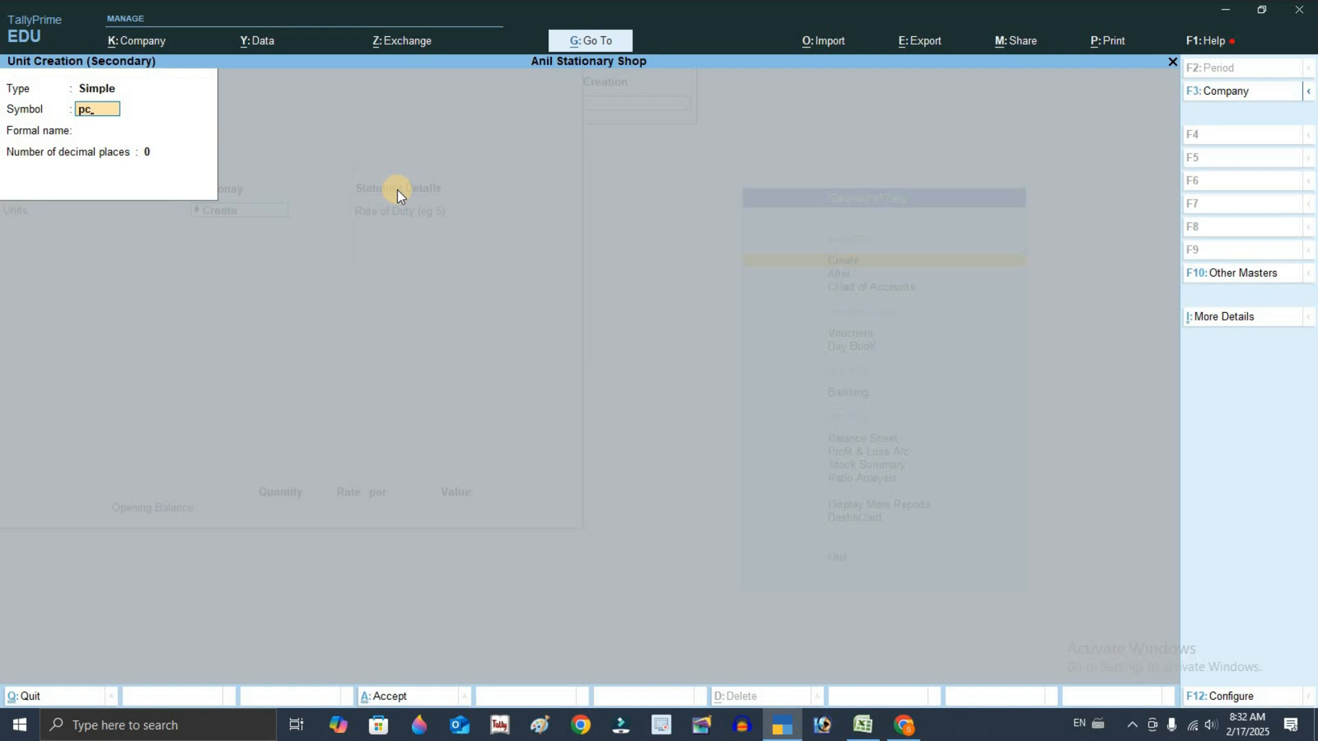
{"action": "key", "text": "Return"}
{"action": "type", "text": "Piece"}
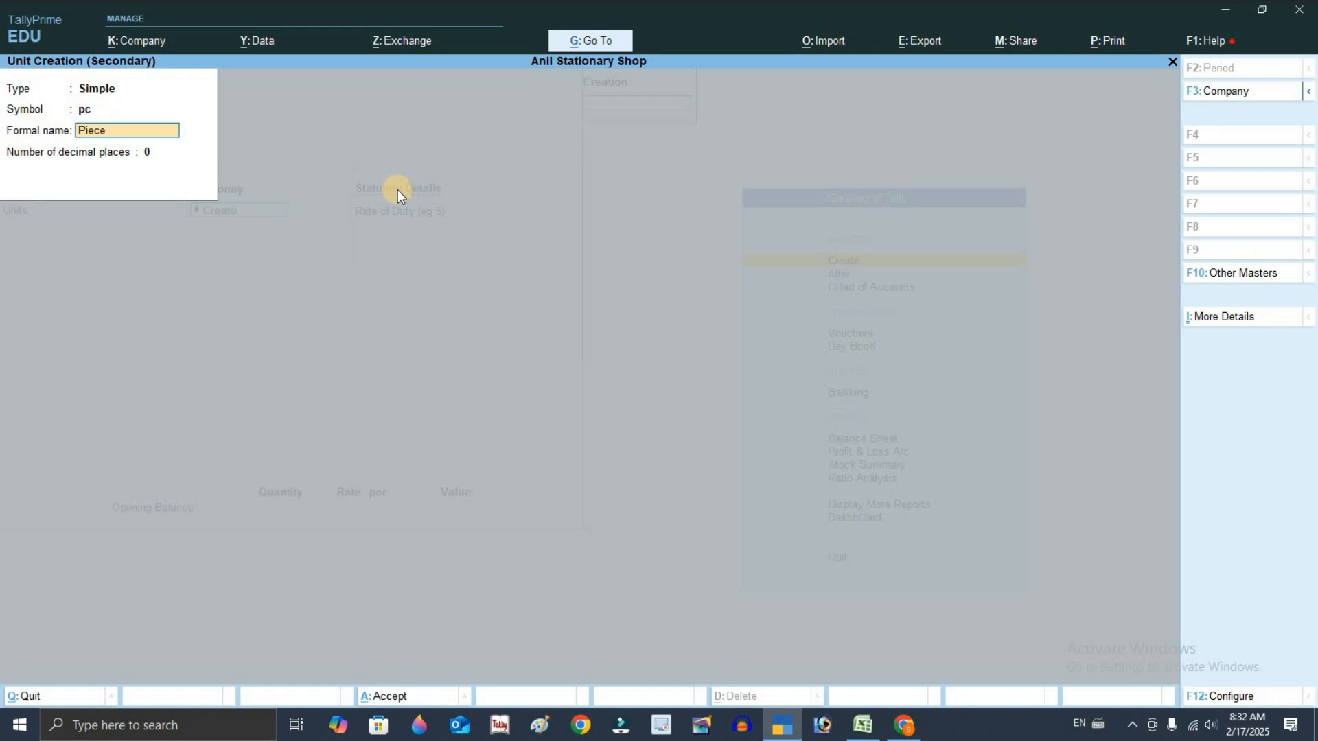
{"action": "key", "text": "Return"}
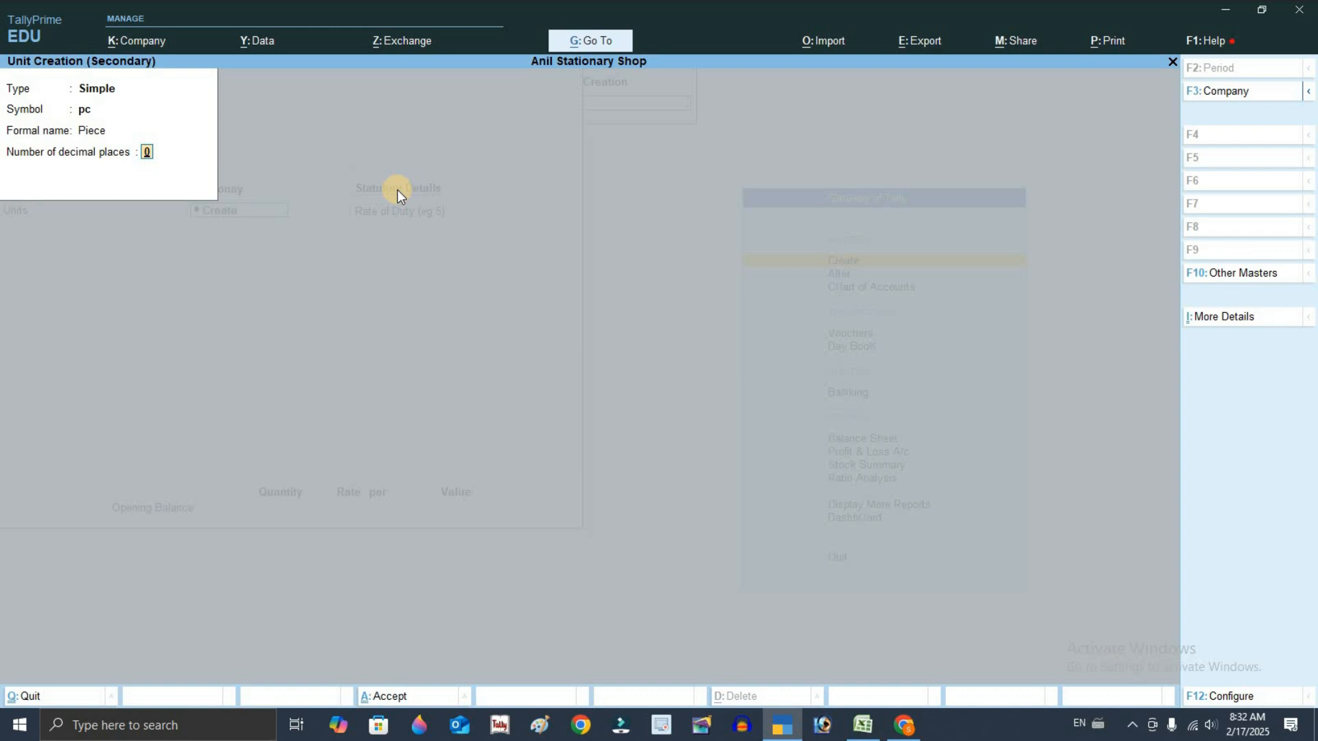
{"action": "key", "text": "Return"}
{"action": "key", "text": "Return"}
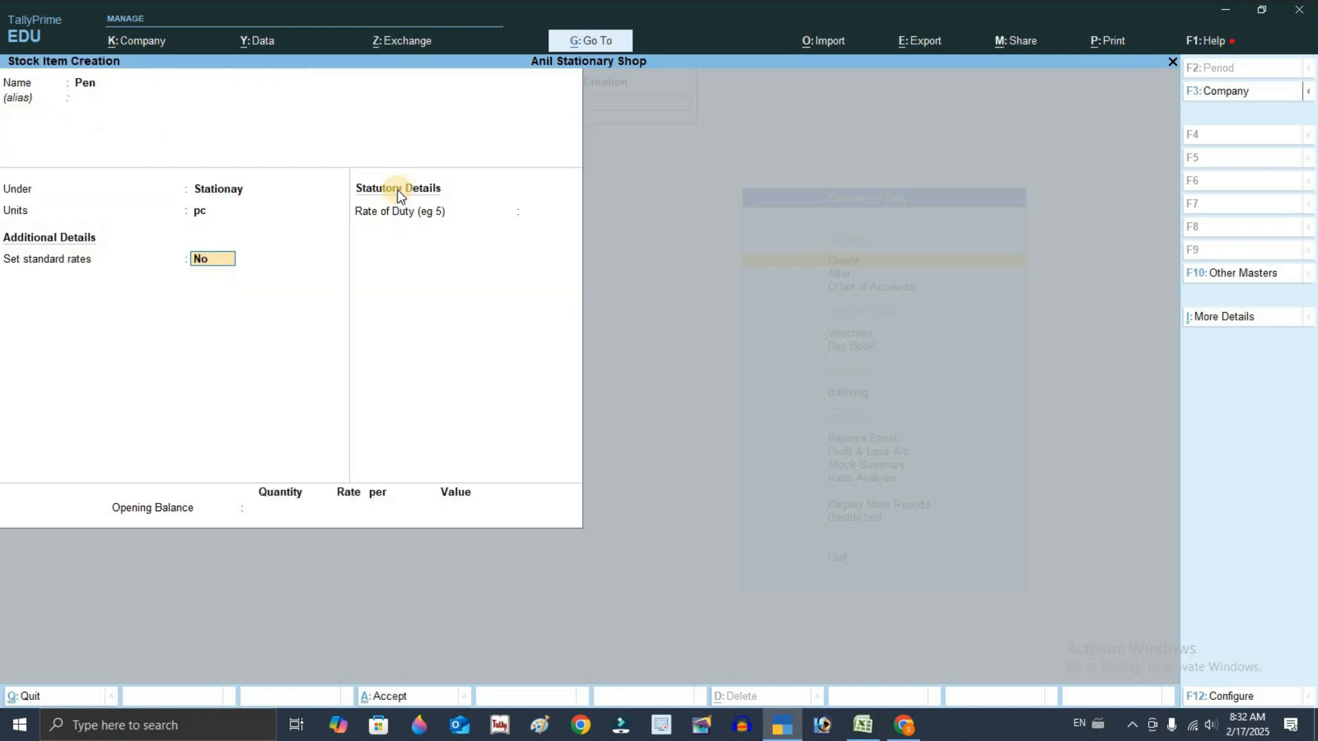
Configure stock items to use alternate units and turn off standard buying and selling rates.
{"action": "key", "text": "F12"}
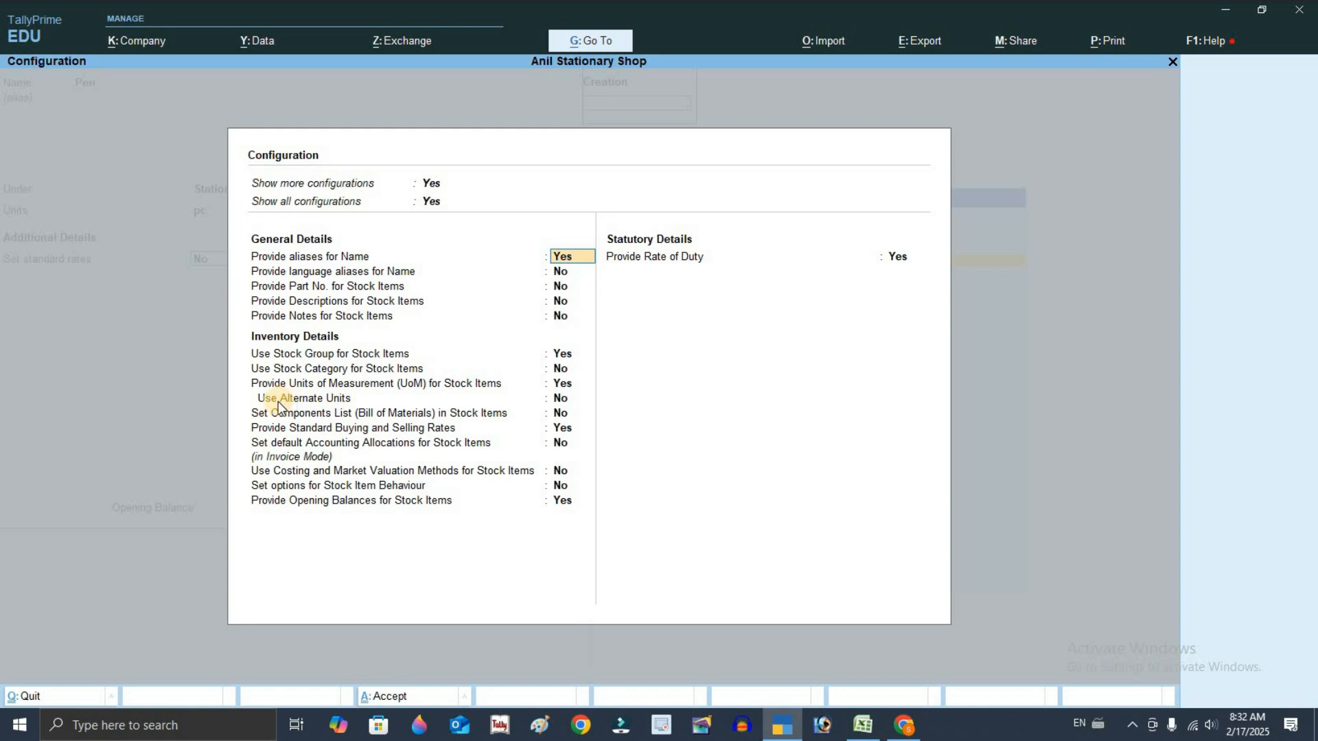
{"action": "left_click", "coordinate": [561, 401]}
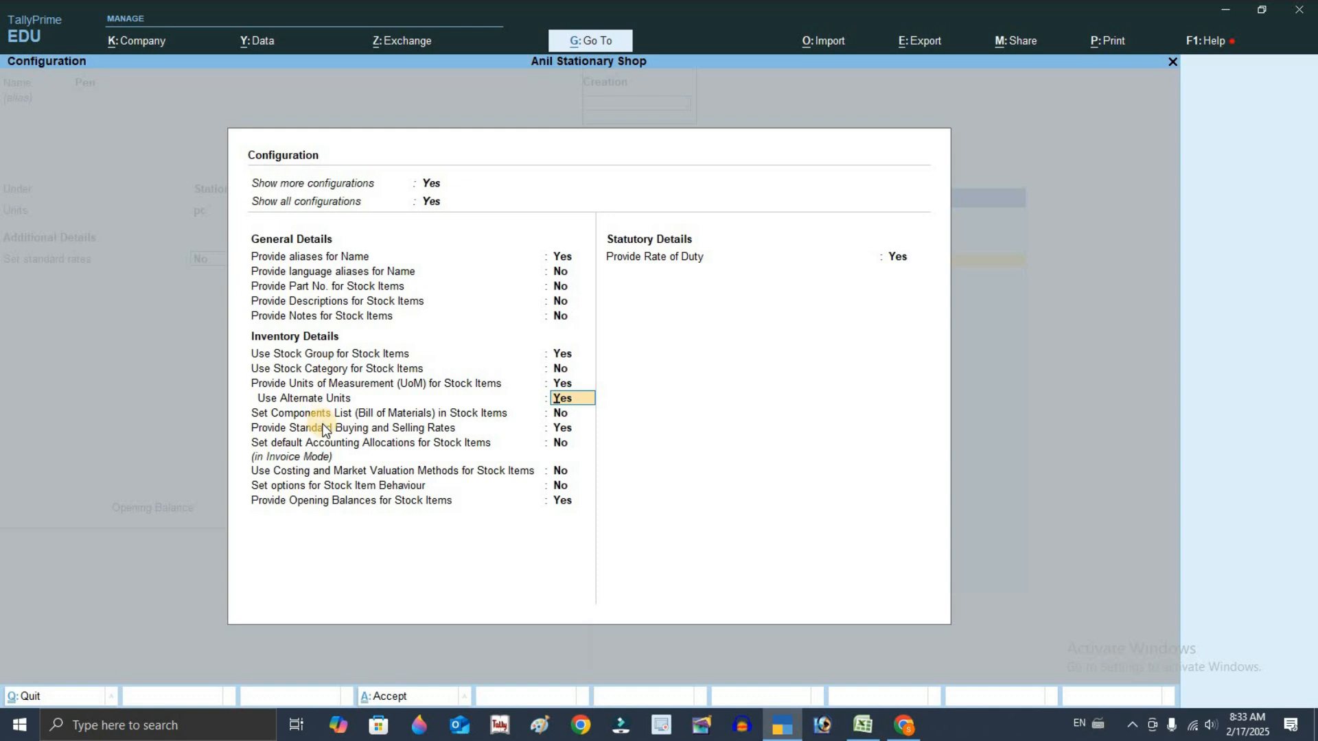
{"action": "left_click", "coordinate": [562, 428]}
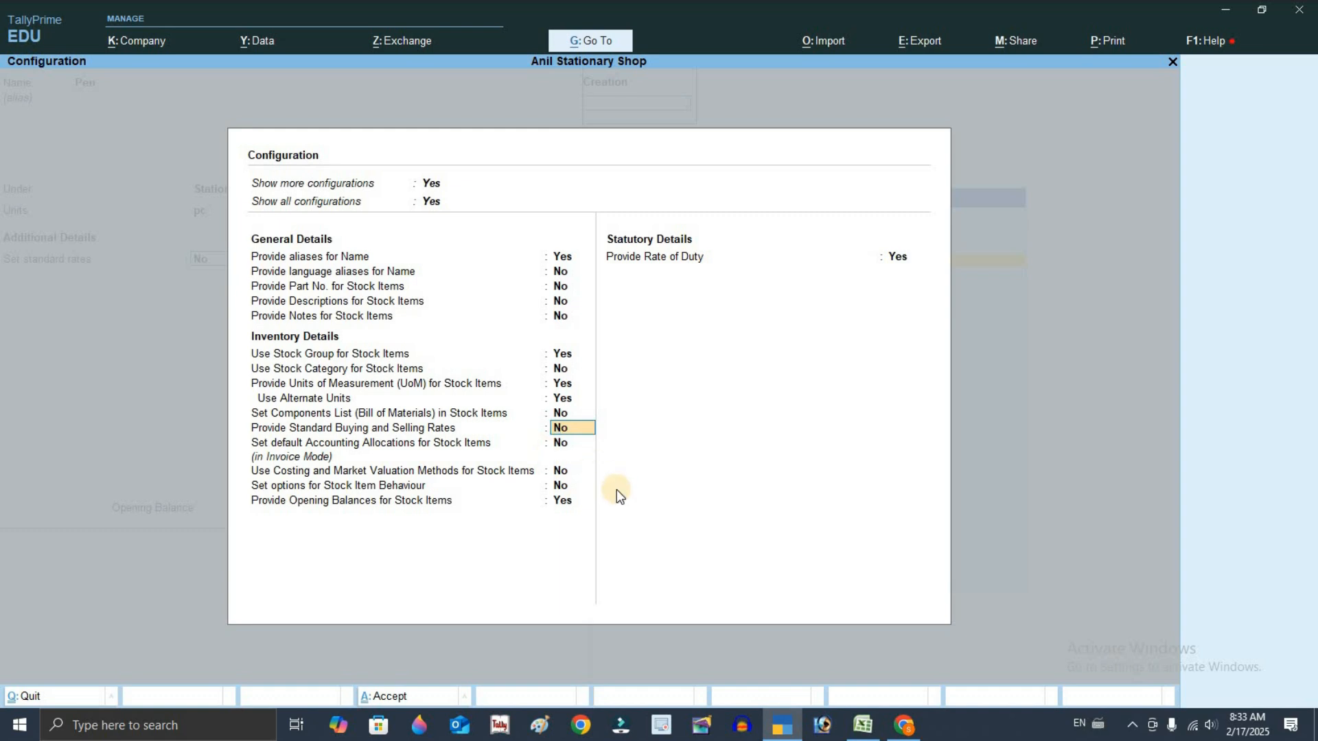
{"action": "key", "text": "ctrl+a"}
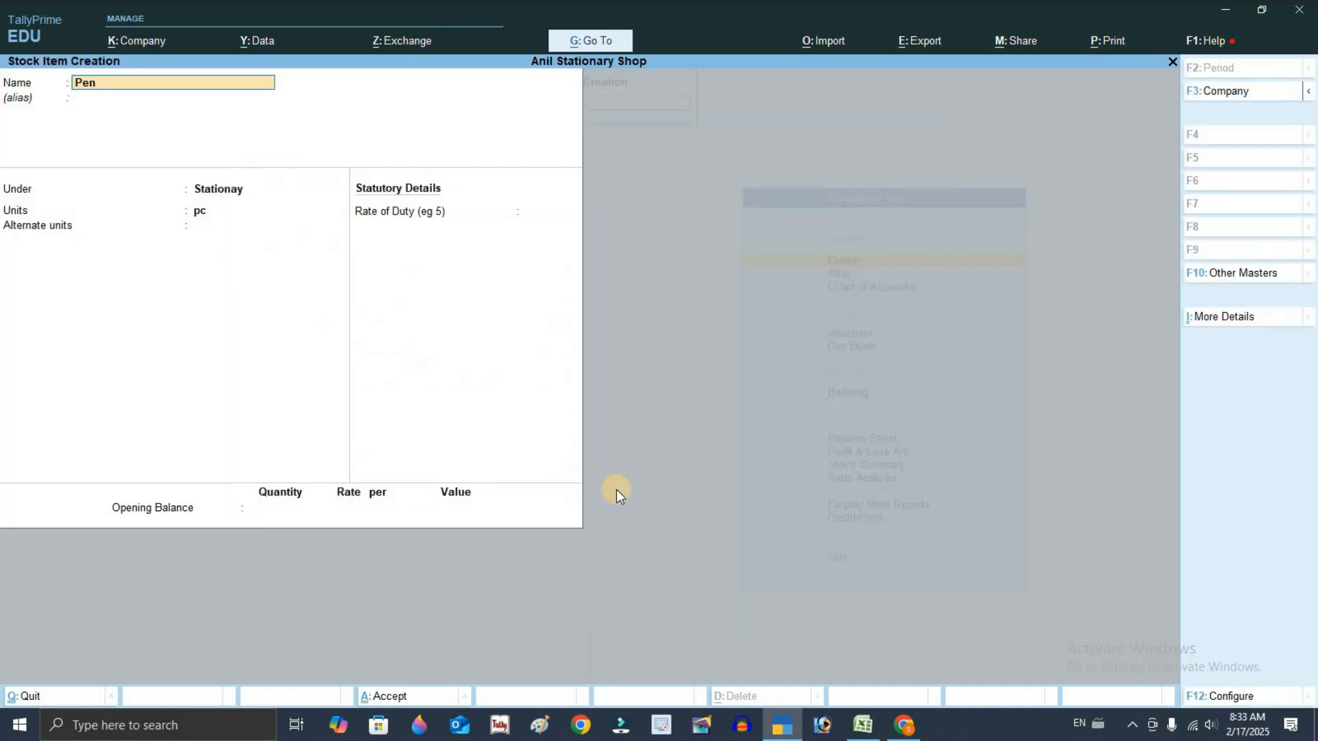
Create a simple unit with symbol Dzn, formal name Dozen and 2 decimal places as the Pen item's alternate unit.
{"action": "key", "text": "Return"}
{"action": "key", "text": "Return"}
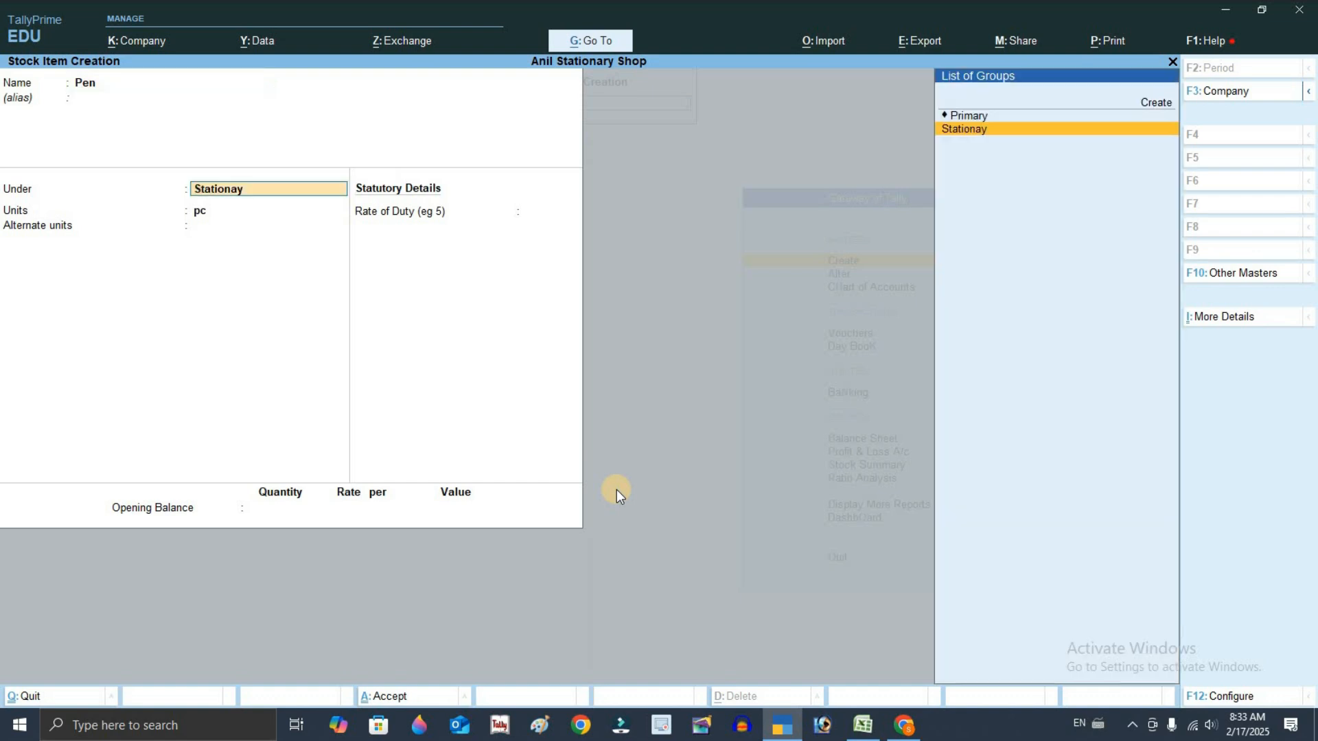
{"action": "key", "text": "Return"}
{"action": "key", "text": "Return"}
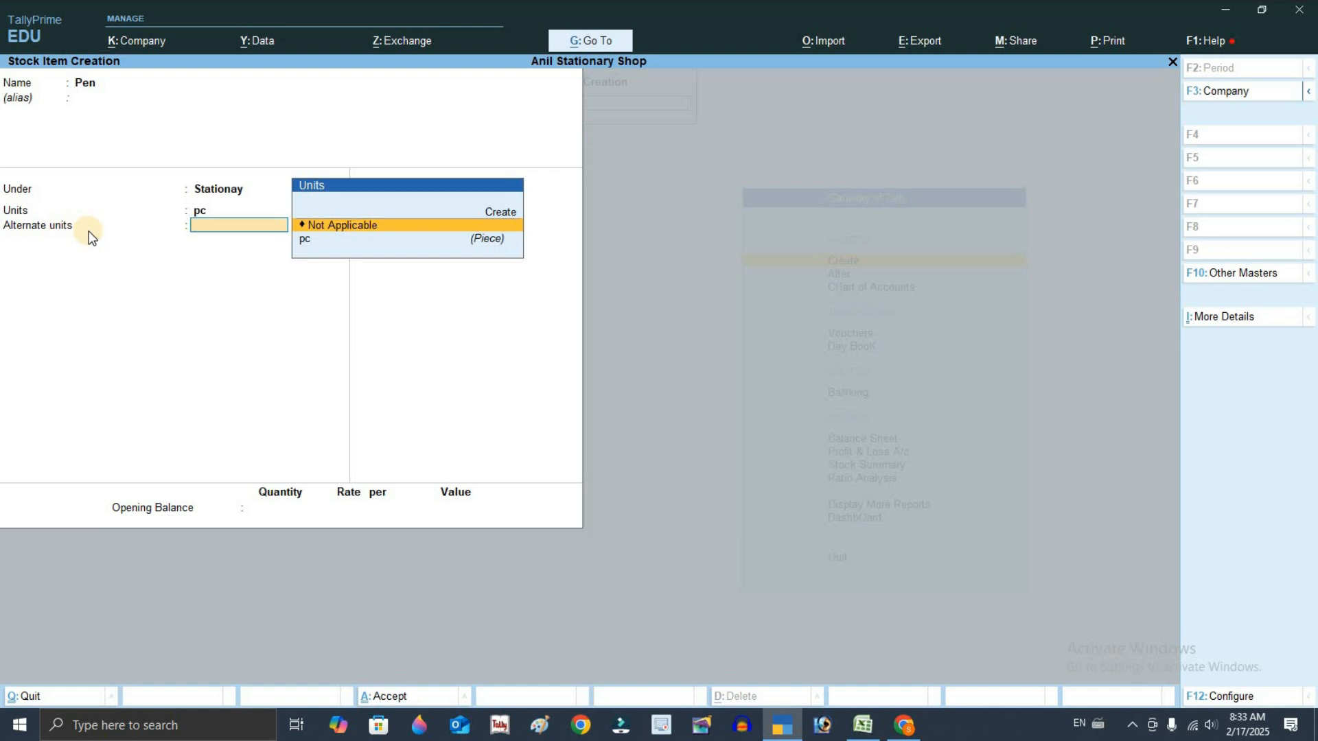
{"action": "key", "text": "Up"}
{"action": "key", "text": "Return"}
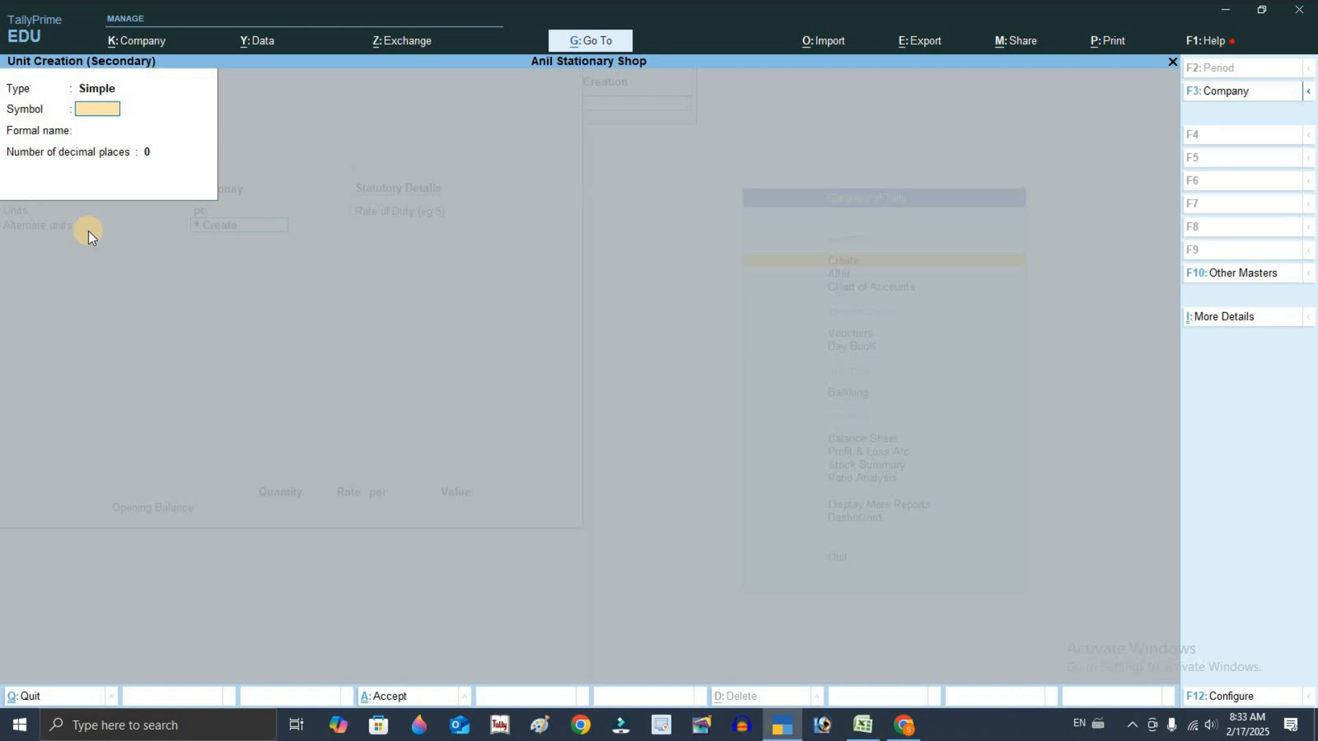
{"action": "type", "text": "Dn"}
{"action": "type", "text": "n"}
{"action": "key", "text": "Return"}
{"action": "type", "text": "Done"}
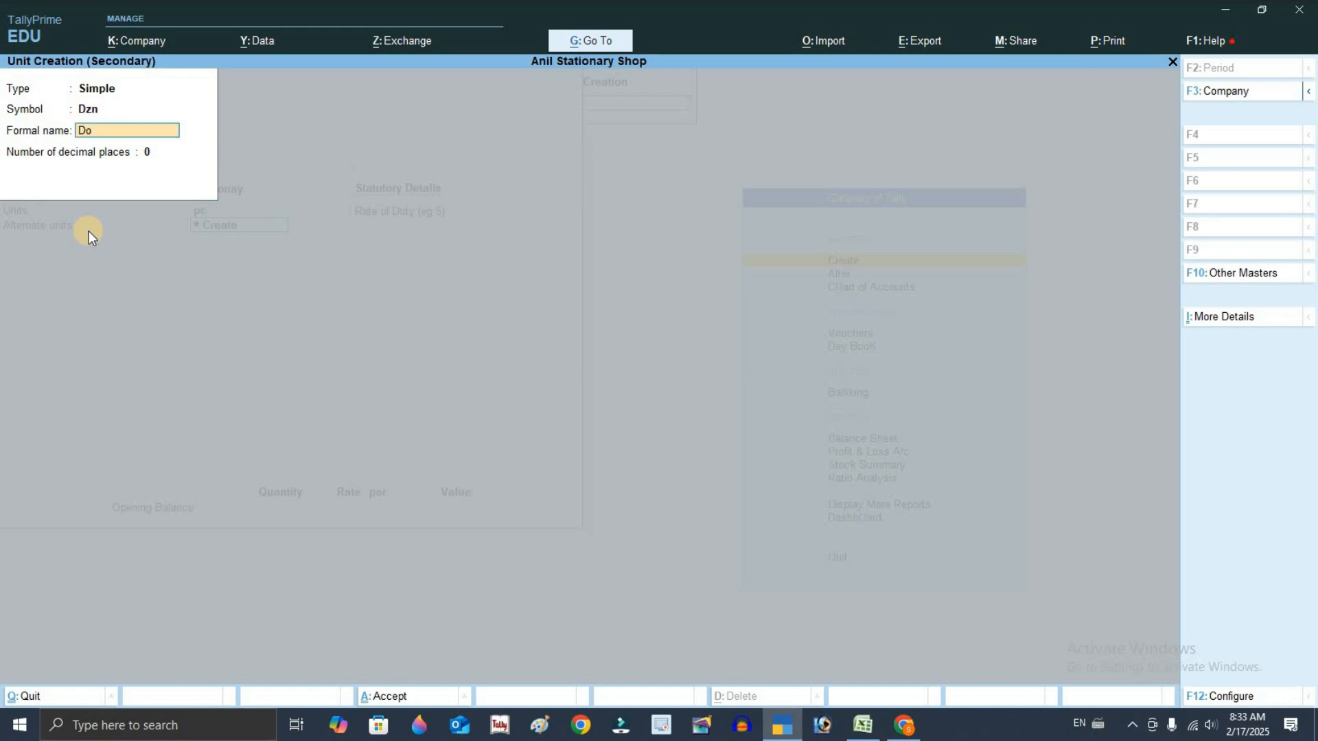
{"action": "key", "text": "BackSpace"}
{"action": "key", "text": "BackSpace"}
{"action": "key", "text": "BackSpace"}
{"action": "key", "text": "Return"}
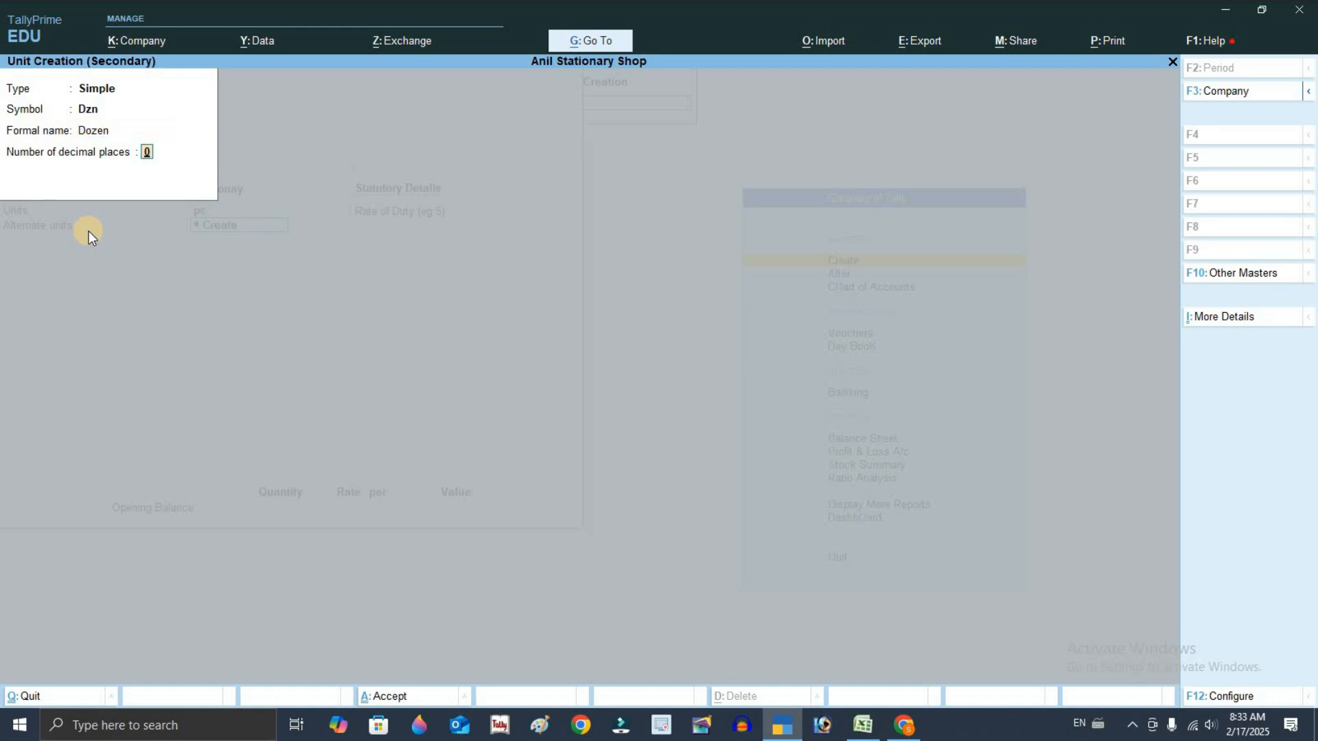
{"action": "type", "text": "2"}
{"action": "key", "text": "Return"}
{"action": "key", "text": "Return"}
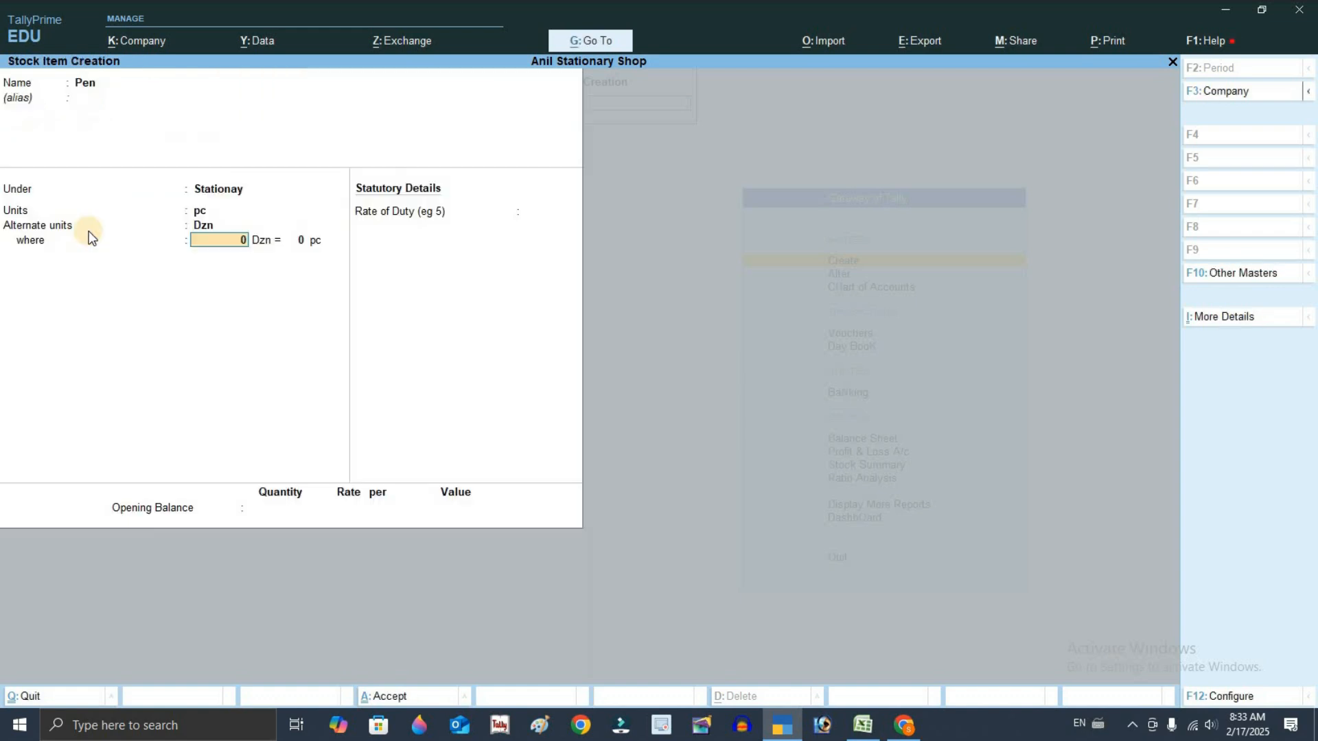
Set the Pen item's conversion to 1 Dzn = 12 pc and save the item without an opening balance.
{"action": "type", "text": "1"}
{"action": "key", "text": "Return"}
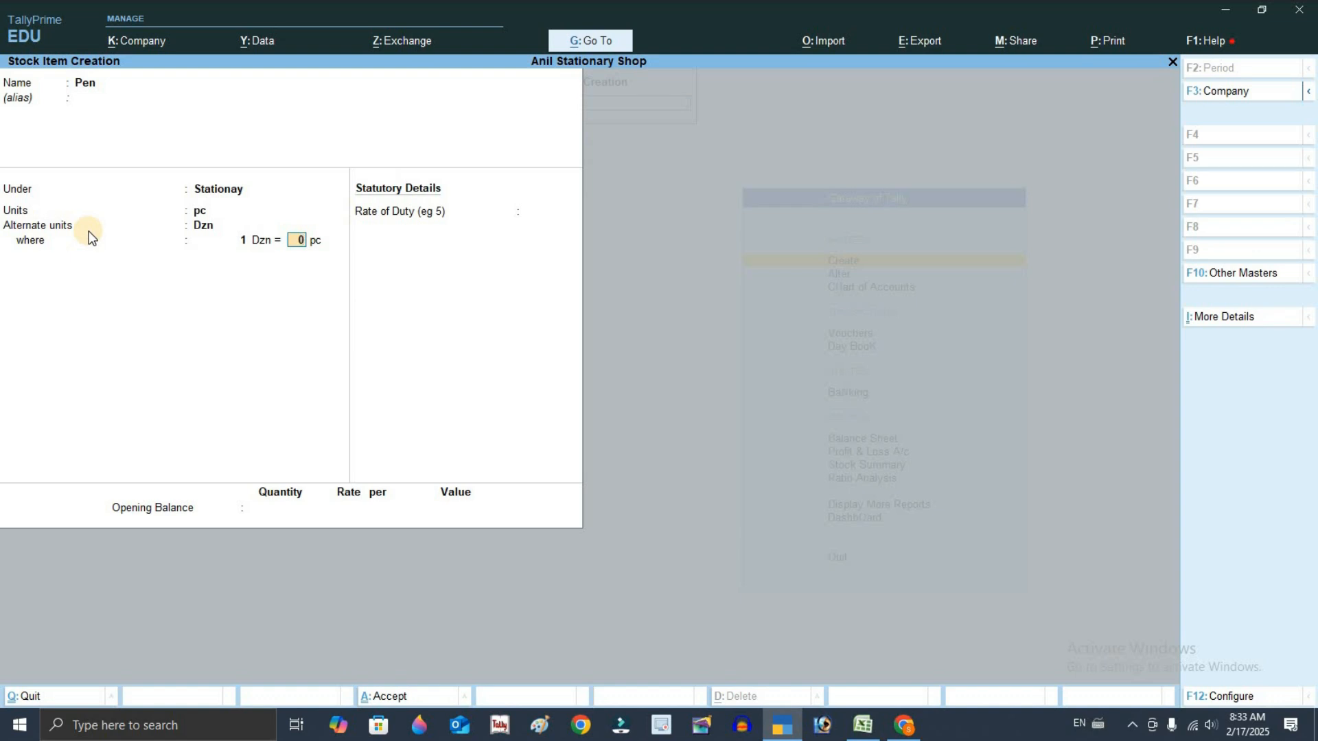
{"action": "type", "text": "12"}
{"action": "key", "text": "Return"}
{"action": "key", "text": "Return"}
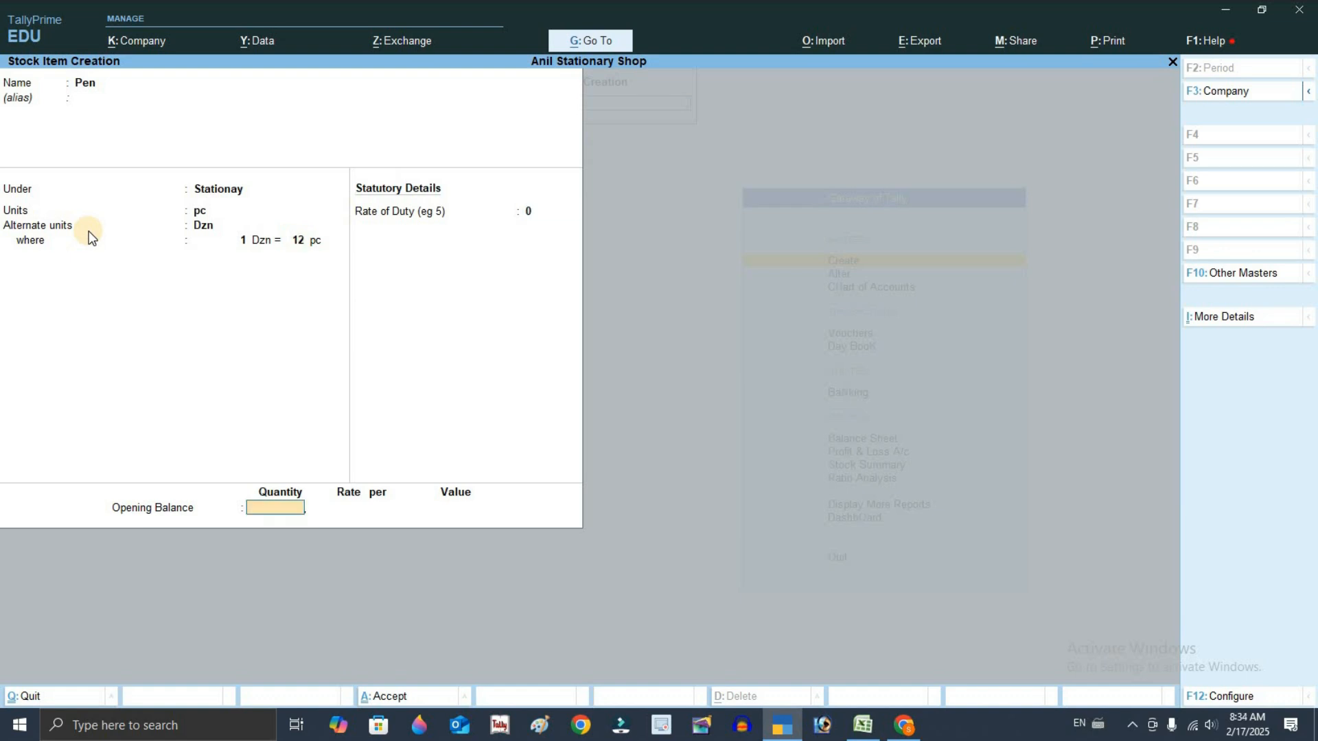
{"action": "key", "text": "Return"}
{"action": "key", "text": "Return"}
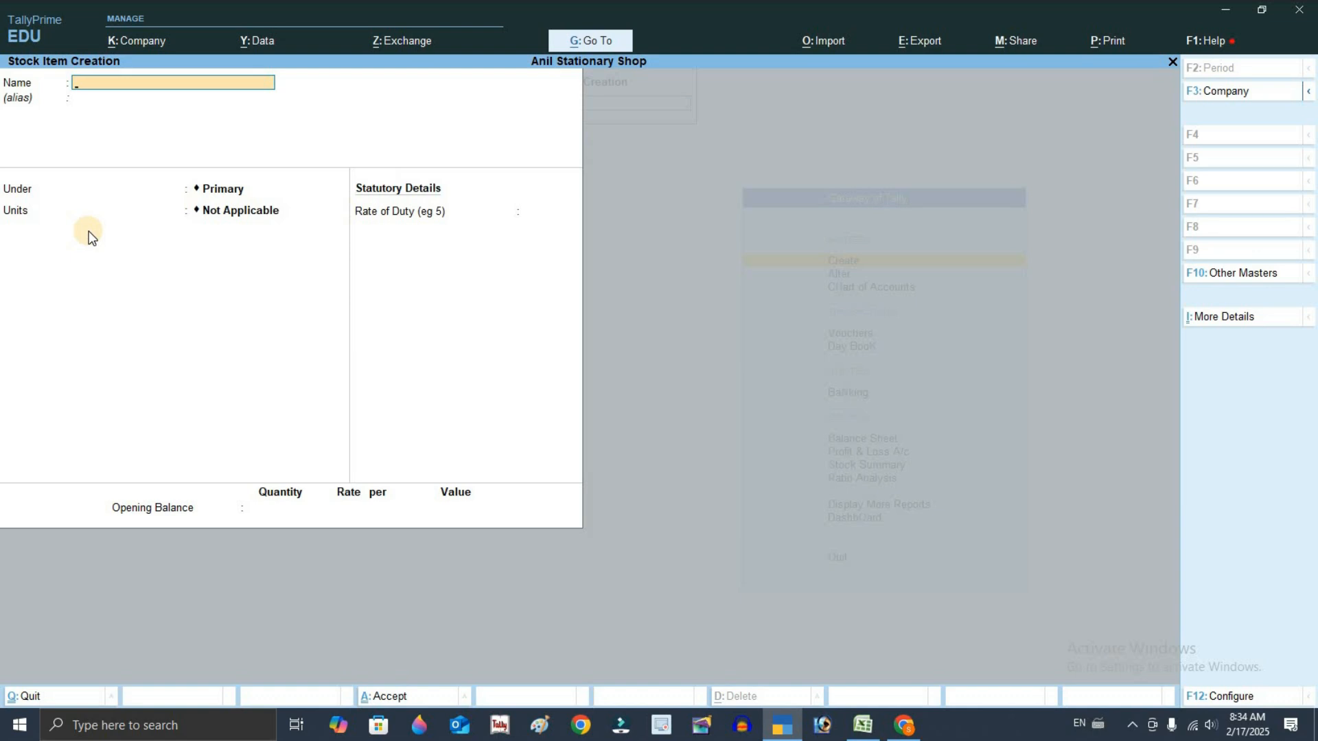
Start a stock item named Notebook under the Stationay group with pc as its main unit.
{"action": "type", "text": "Notebook"}
{"action": "key", "text": "Return"}
{"action": "key", "text": "Return"}
{"action": "key", "text": "Down"}
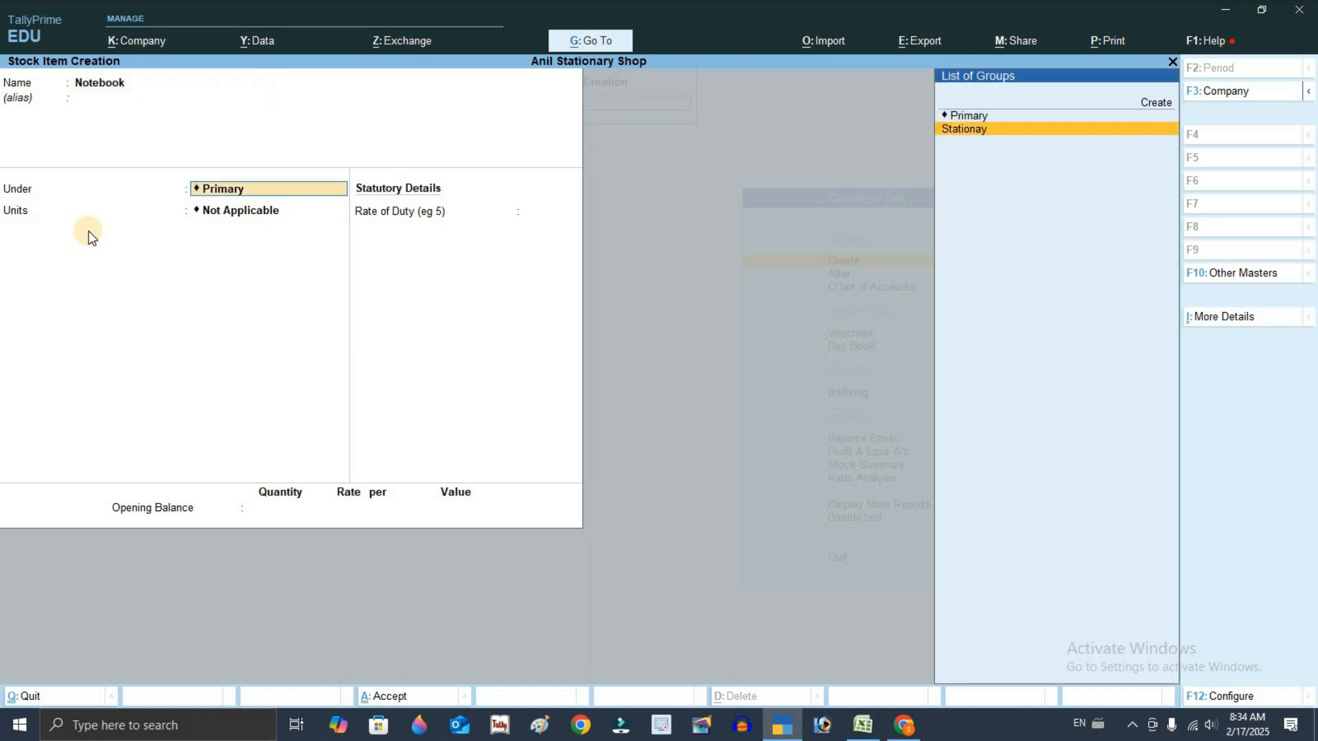
{"action": "key", "text": "Return"}
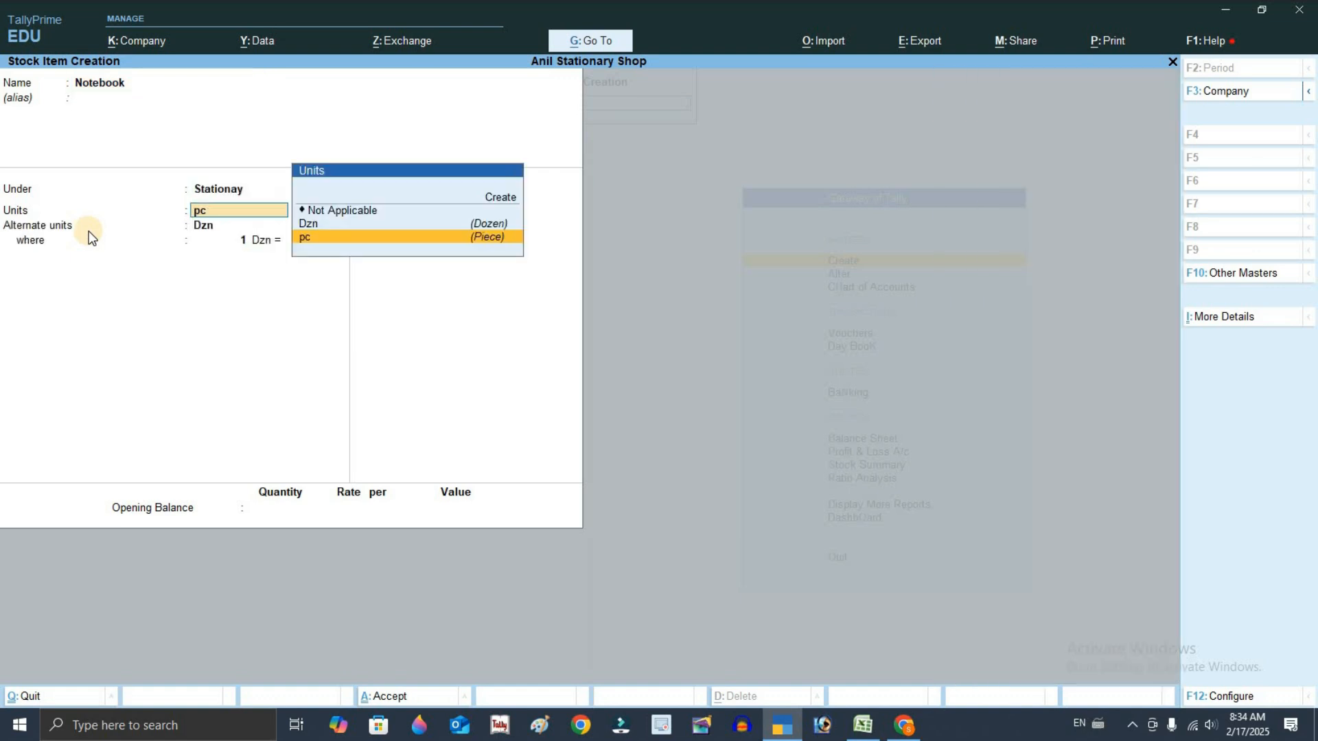
{"action": "key", "text": "Return"}
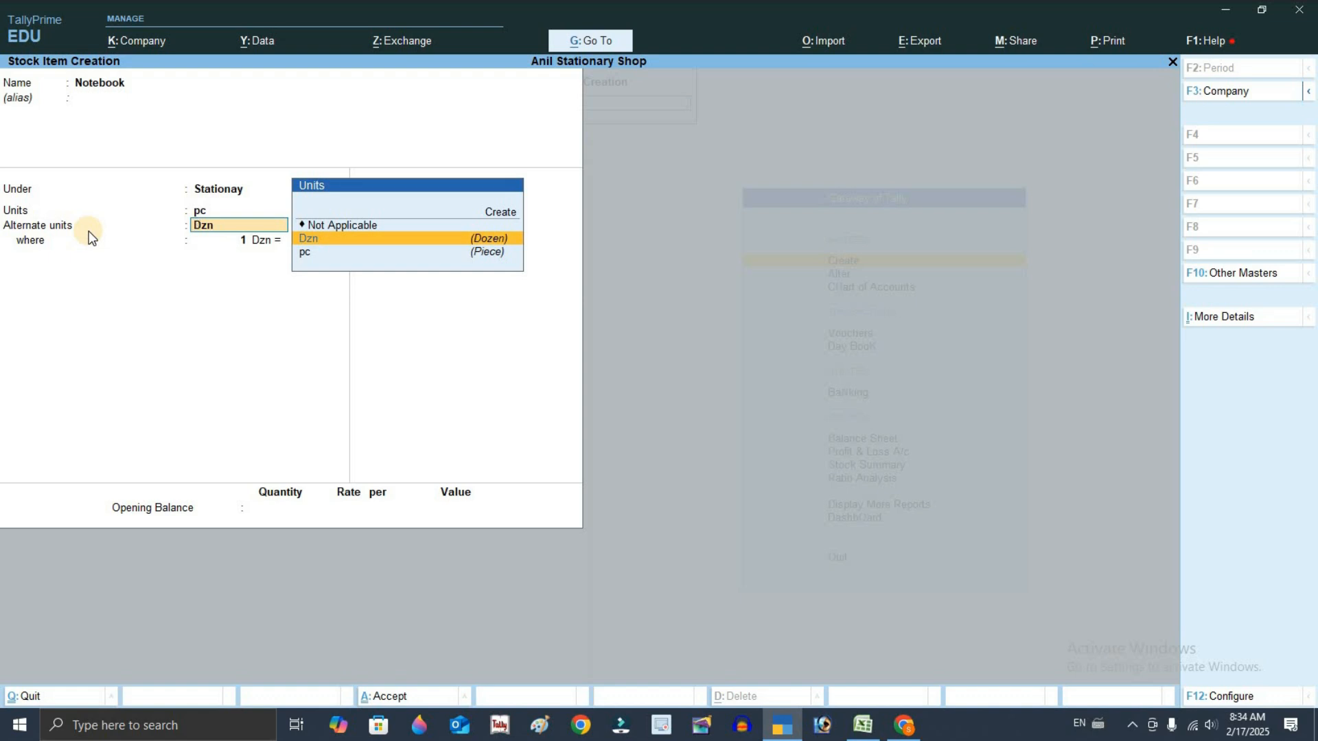
Create a simple unit with symbol Bx and formal name Box as the Notebook item's alternate unit.
{"action": "key", "text": "Up"}
{"action": "key", "text": "Up"}
{"action": "key", "text": "Return"}
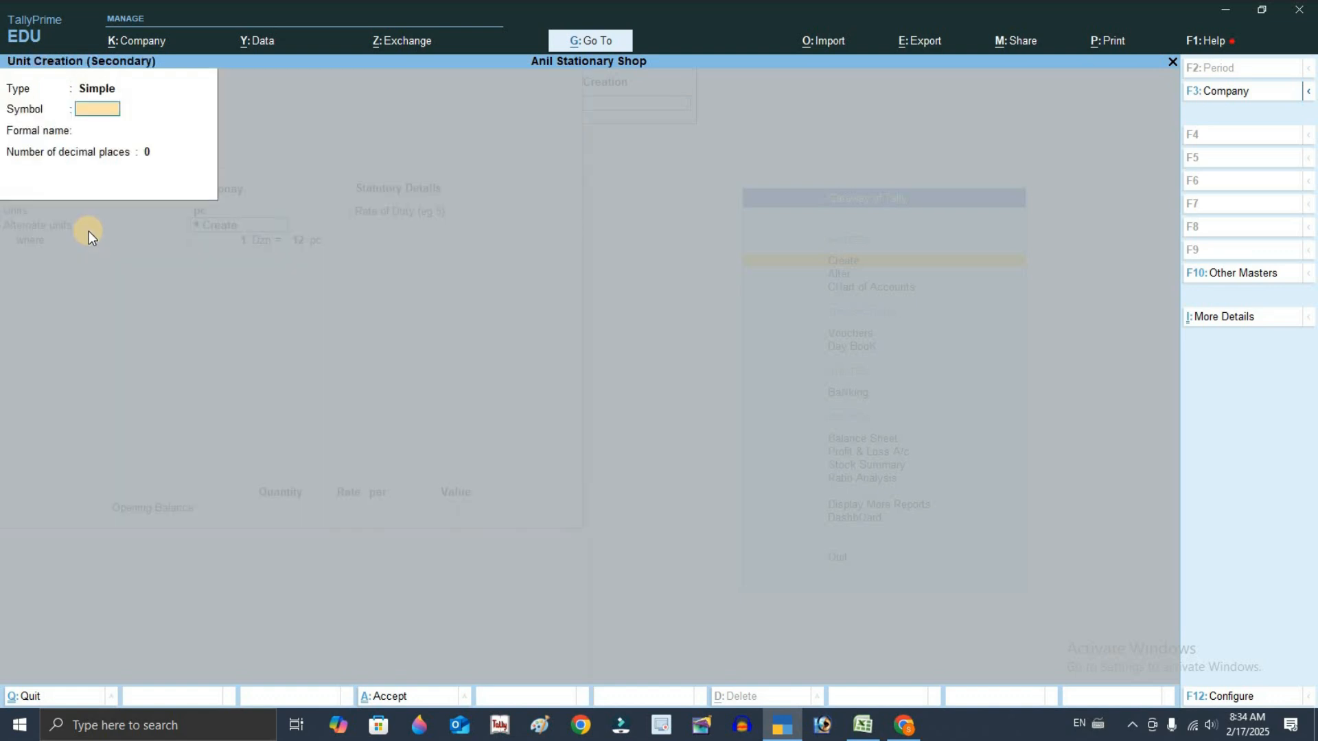
{"action": "type", "text": "Box"}
{"action": "key", "text": "Return"}
{"action": "key", "text": "BackSpace"}
{"action": "type", "text": "Bx"}
{"action": "key", "text": "Return"}
{"action": "type", "text": "Box"}
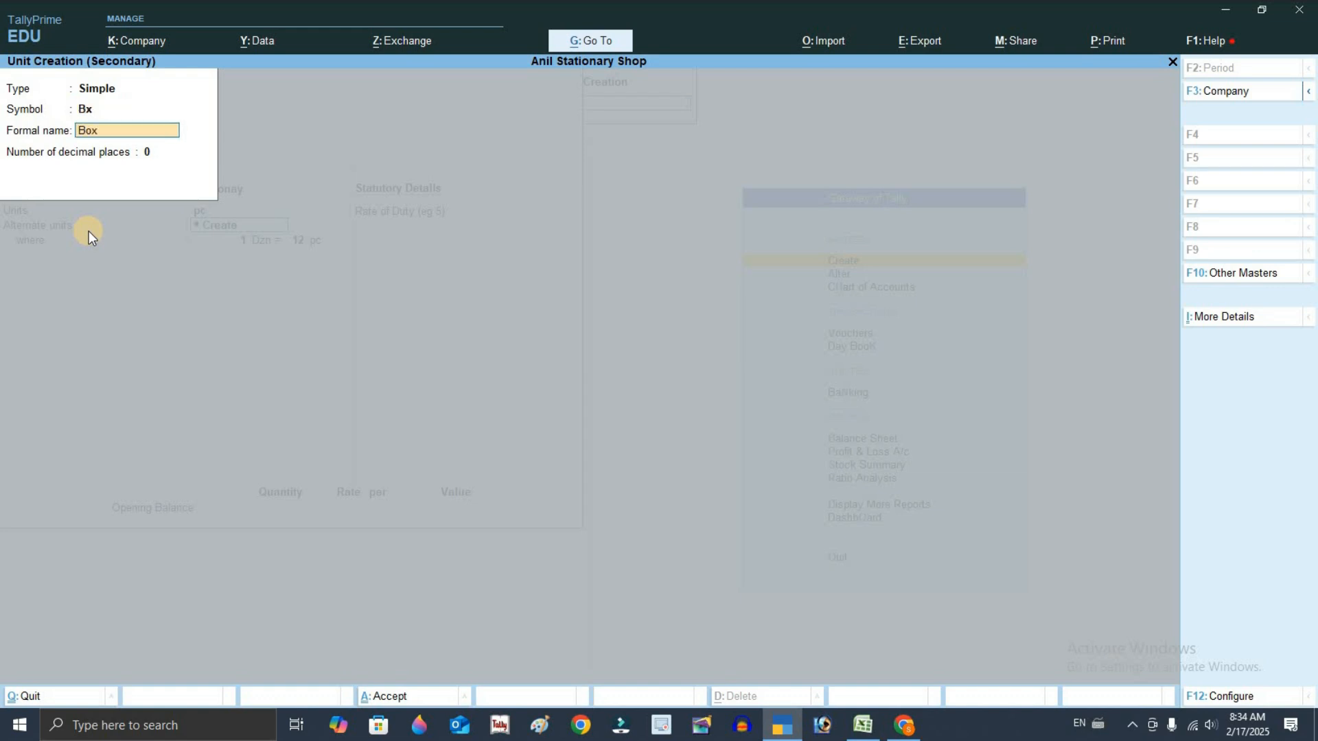
{"action": "key", "text": "Return"}
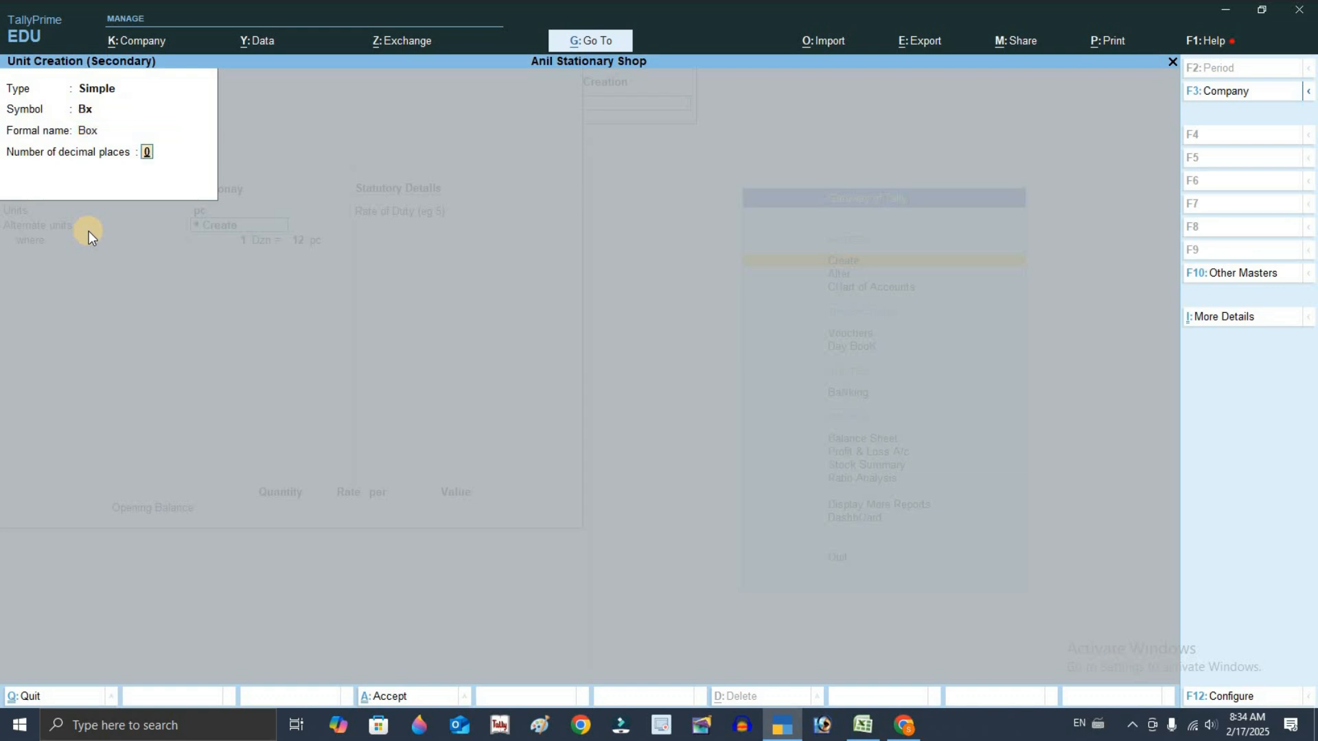
{"action": "key", "text": "Return"}
{"action": "key", "text": "Return"}
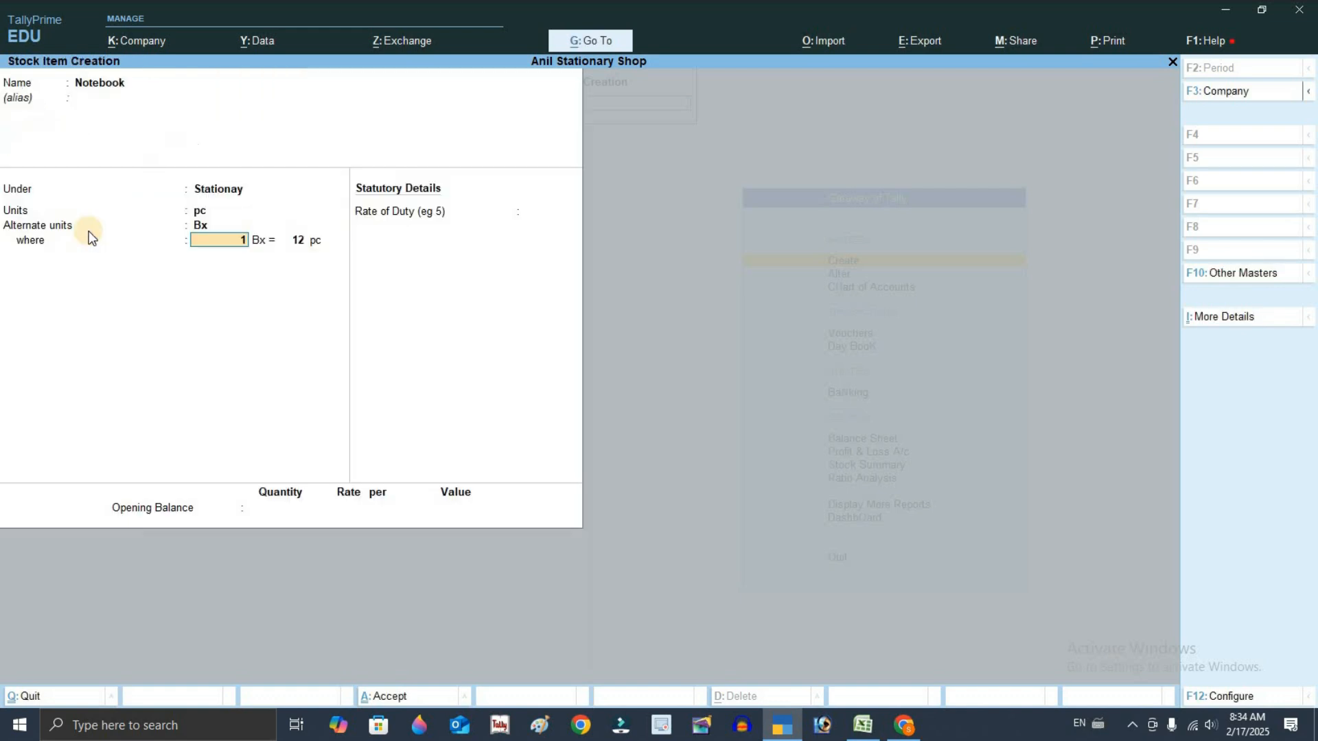
Set the Notebook item's conversion to 1 Bx = 50 pc and save the item without an opening balance.
{"action": "key", "text": "Return"}
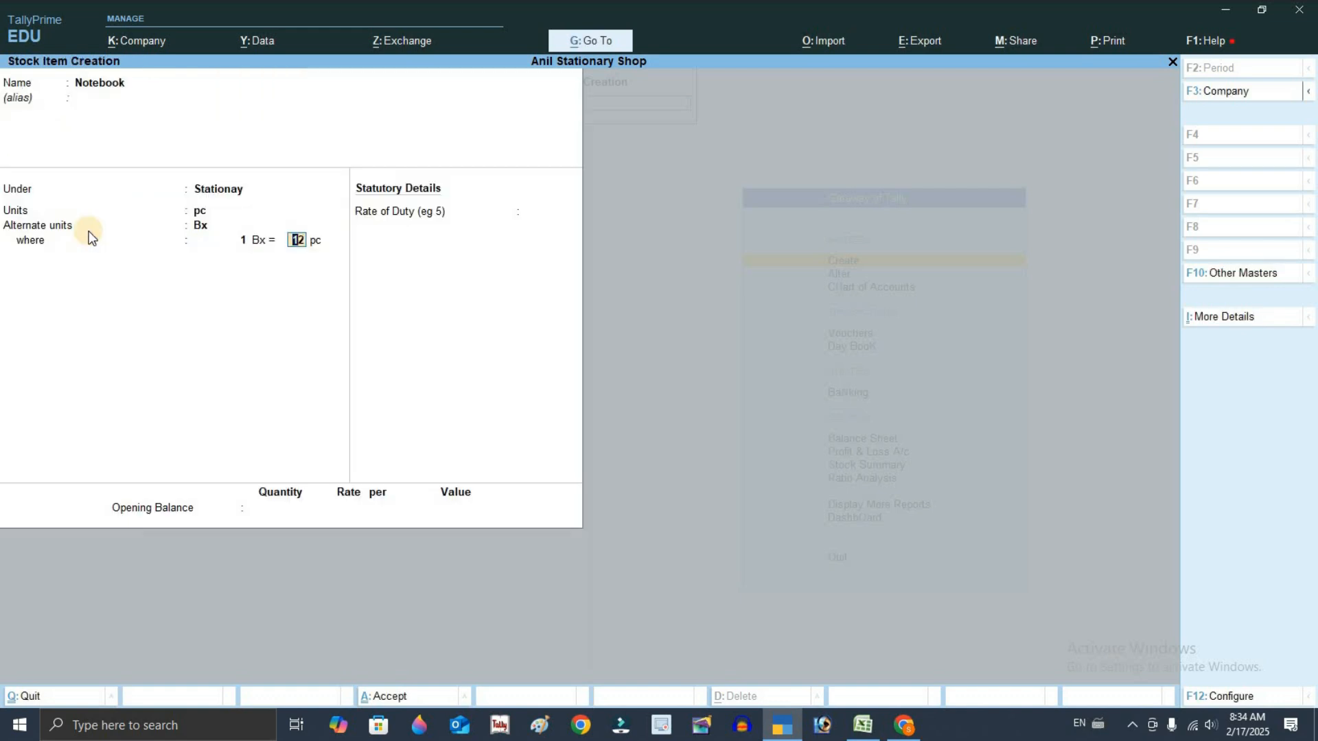
{"action": "type", "text": "50"}
{"action": "key", "text": "Return"}
{"action": "key", "text": "Return"}
{"action": "key", "text": "Return"}
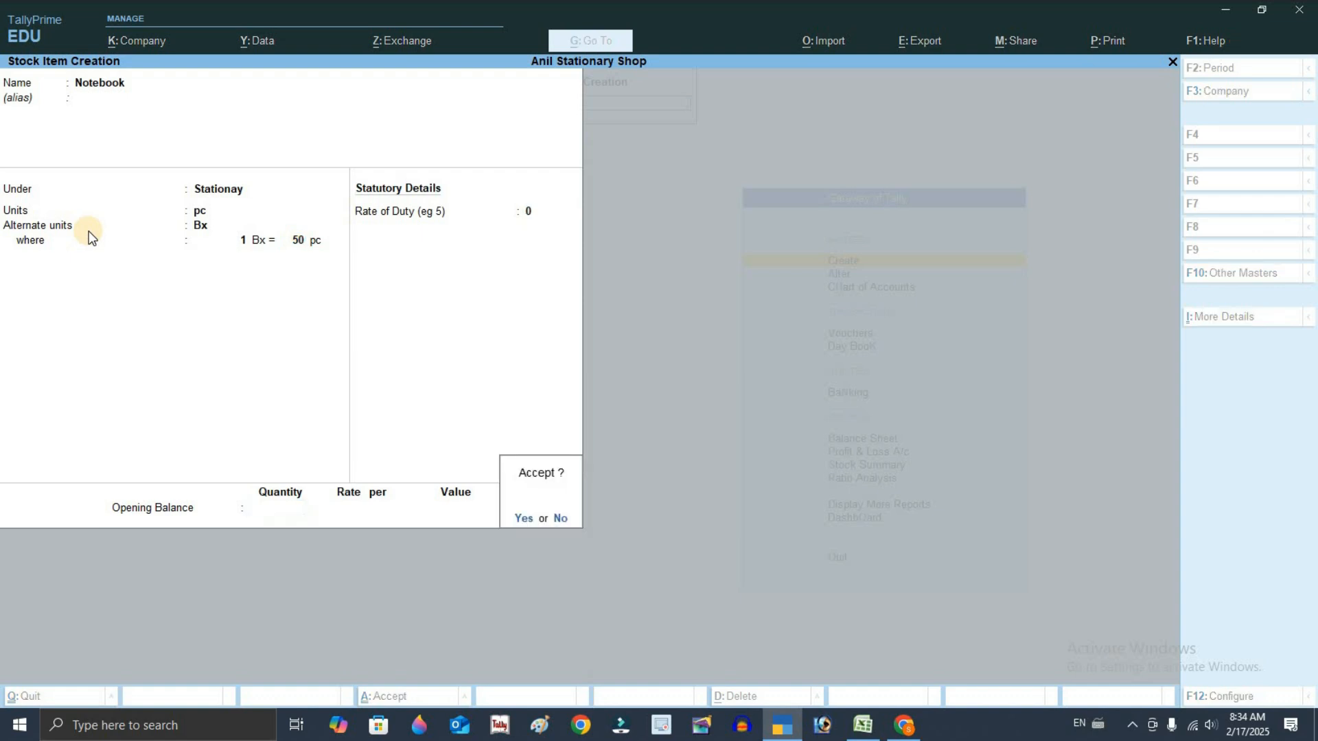
{"action": "key", "text": "Return"}
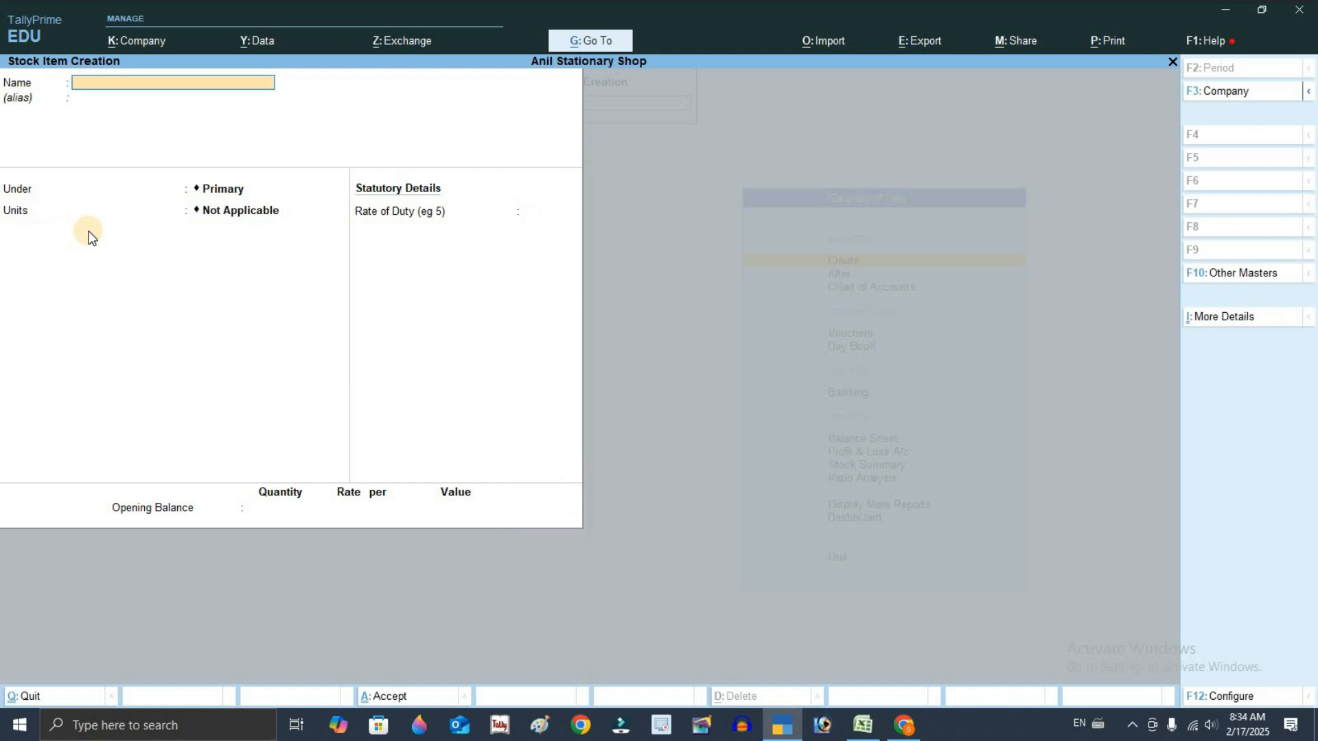
Check the unit list in Excel, then return to TallyPrime and start an Eraser stock item under Stationay with pc as main unit.
{"action": "key", "text": "alt+Tab"}
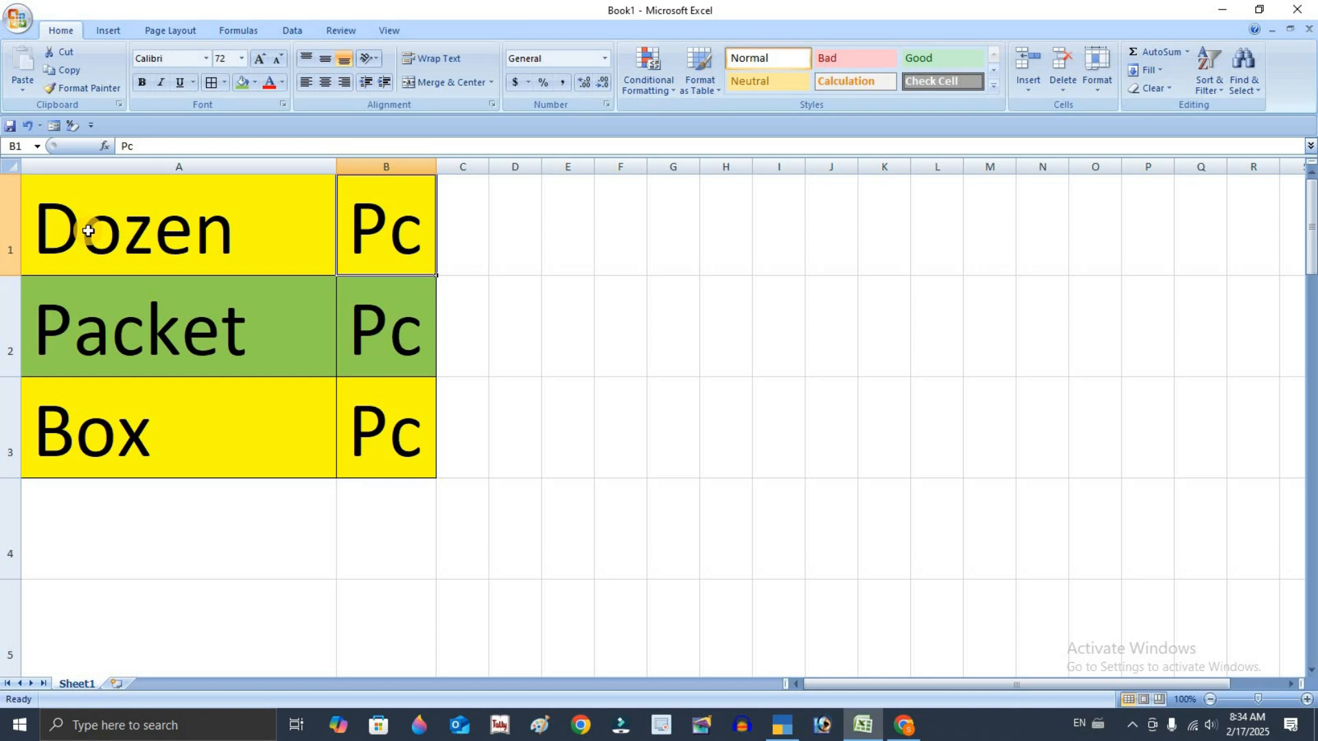
{"action": "key", "text": "alt+Tab"}
{"action": "type", "text": "Ere"}
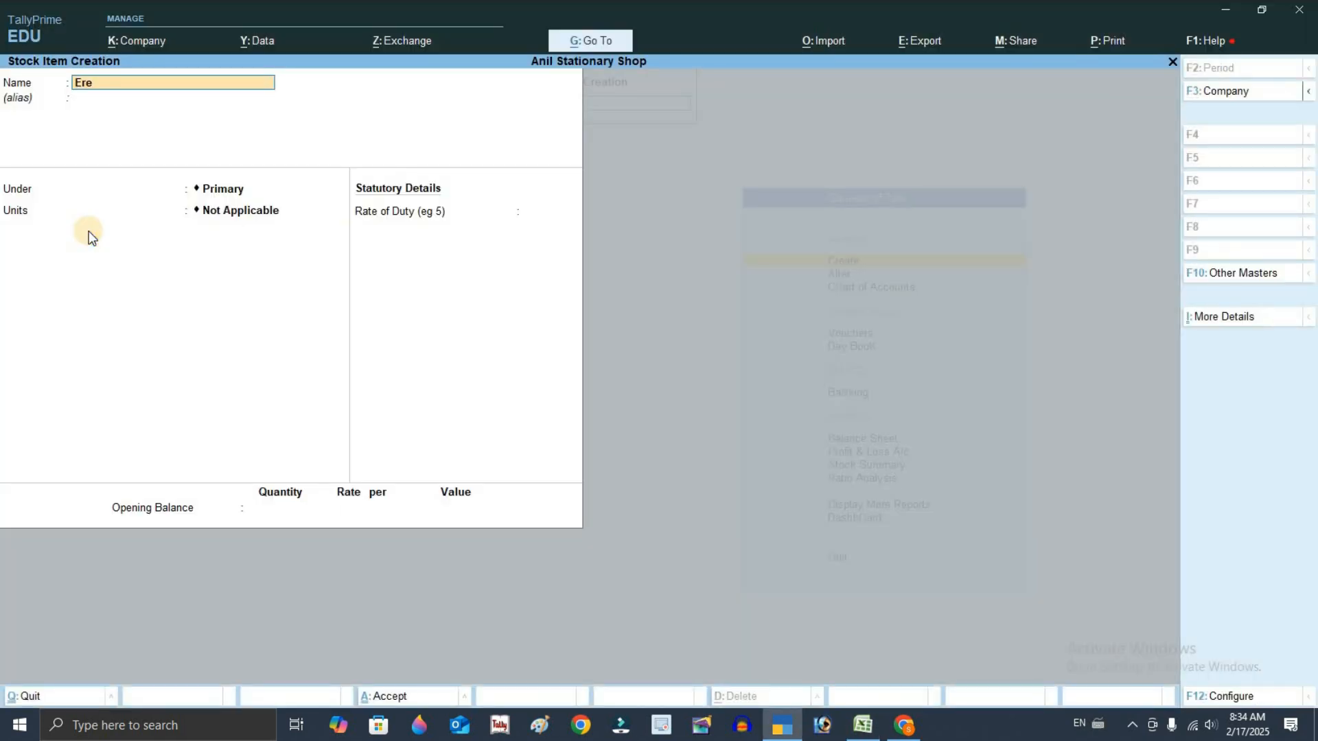
{"action": "key", "text": "BackSpace"}
{"action": "type", "text": "aser"}
{"action": "key", "text": "Return"}
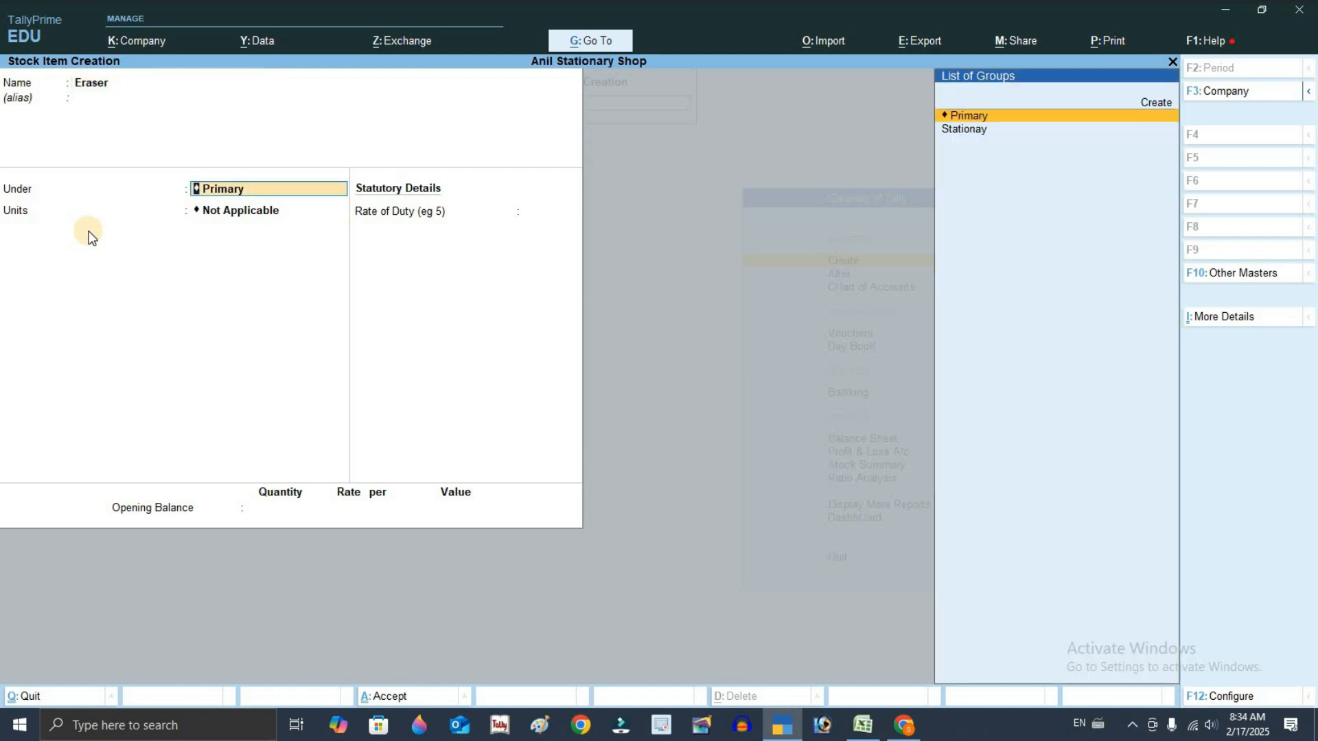
{"action": "key", "text": "Down"}
{"action": "key", "text": "Return"}
{"action": "key", "text": "Return"}
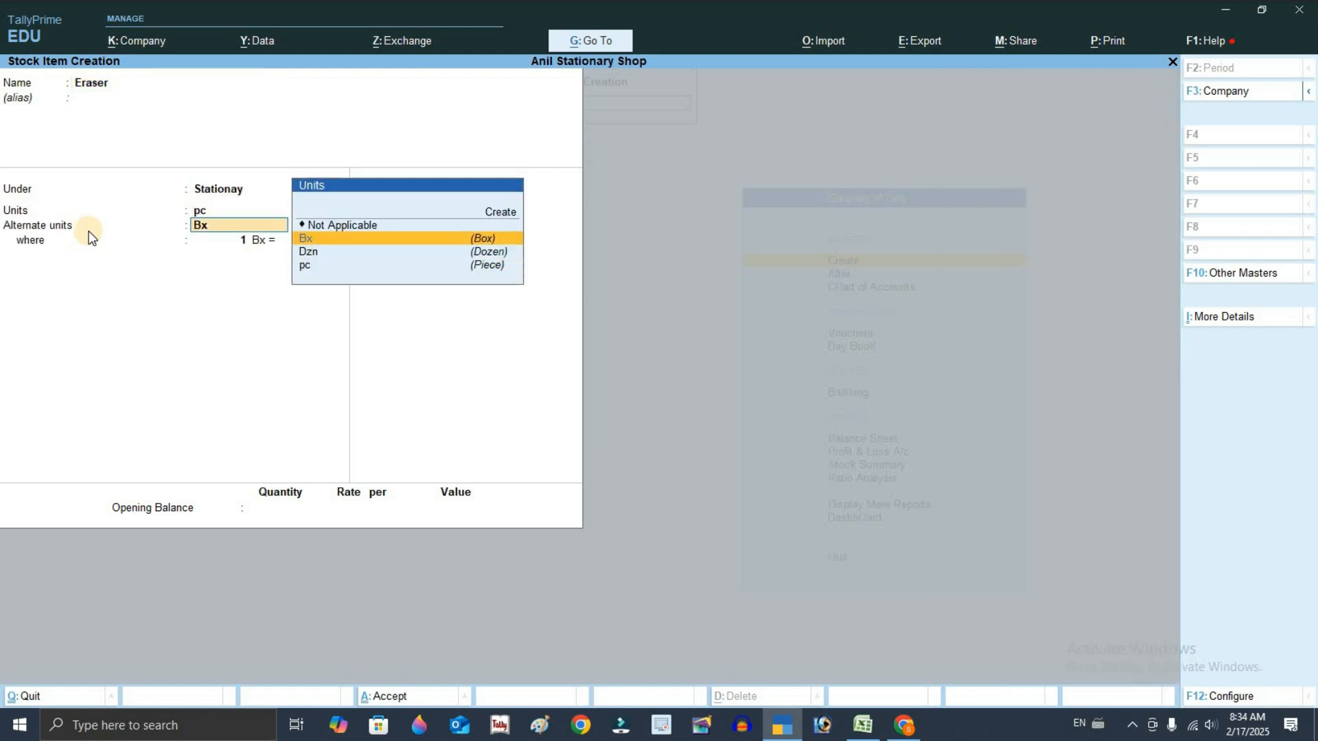
Create a simple unit with symbol pkt, formal name Packet and 2 decimal places as the Eraser item's alternate unit.
{"action": "key", "text": "Up"}
{"action": "key", "text": "Up"}
{"action": "key", "text": "Return"}
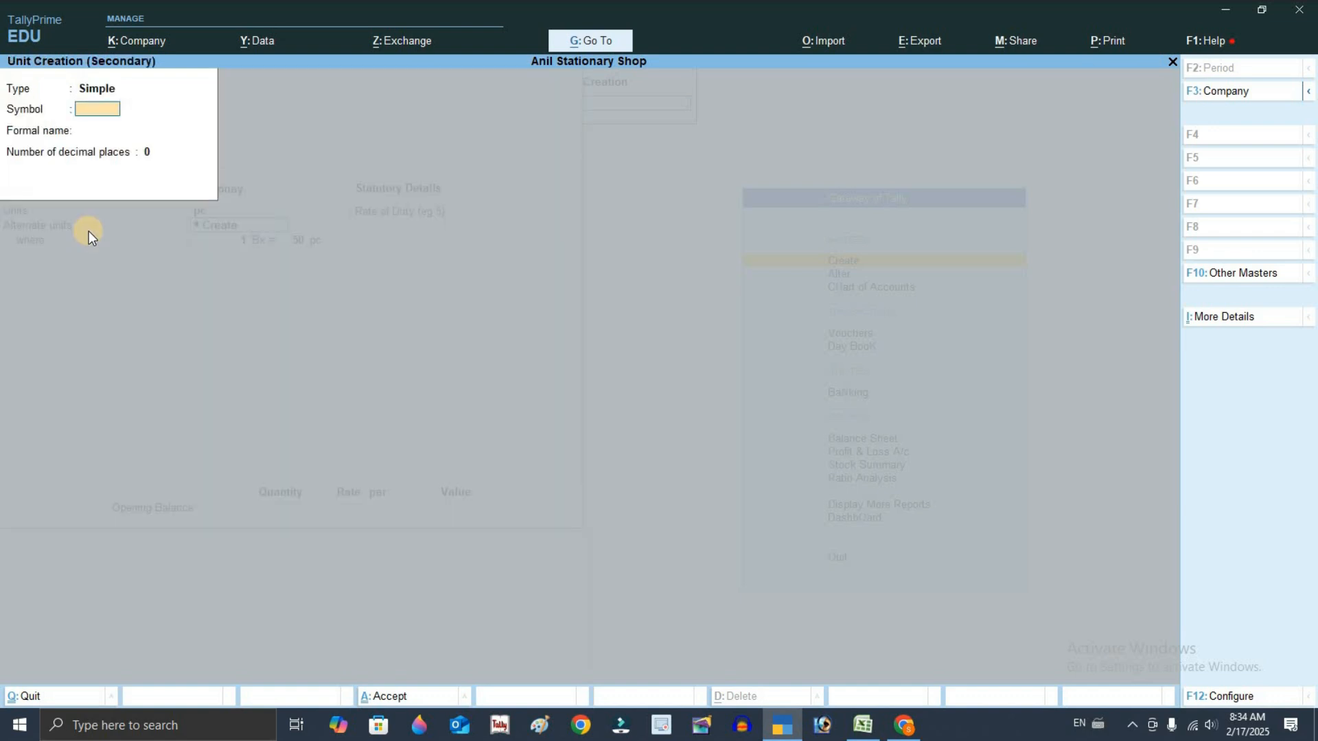
{"action": "type", "text": "pkt"}
{"action": "key", "text": "Return"}
{"action": "type", "text": "P"}
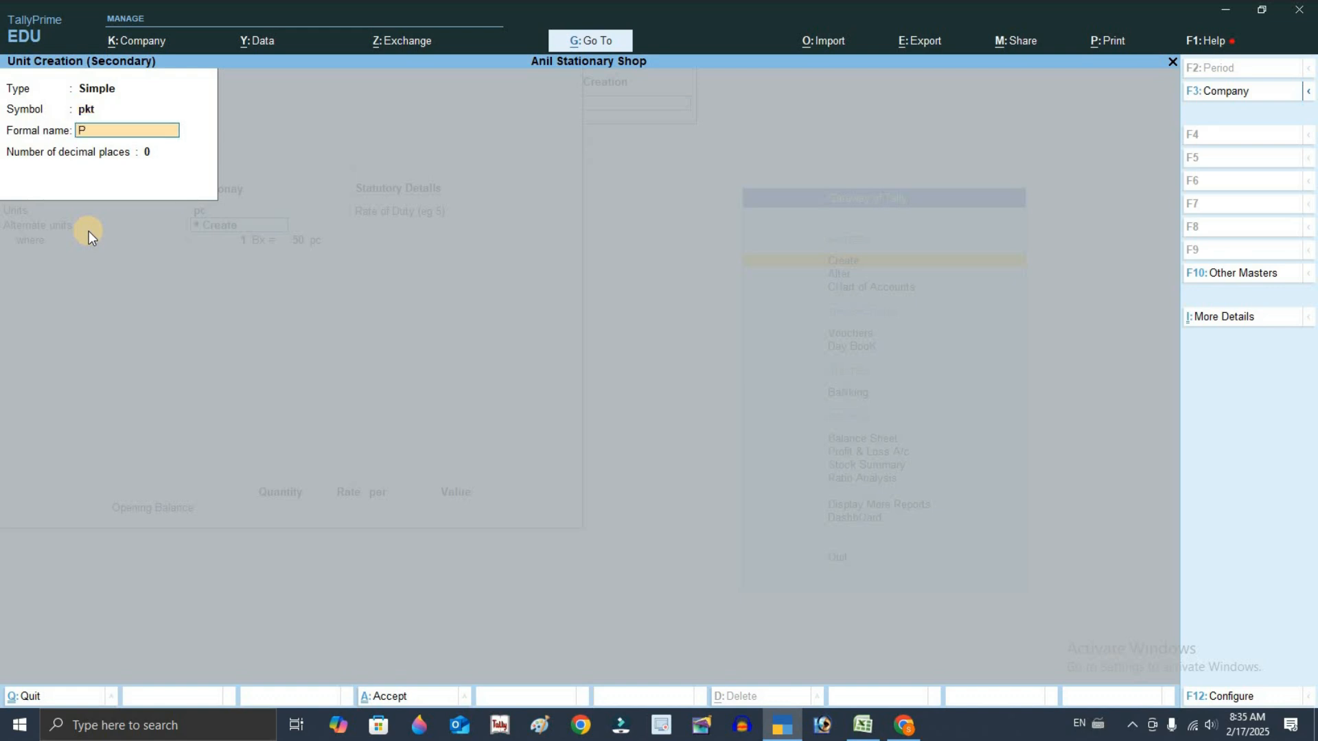
{"action": "type", "text": "acket"}
{"action": "key", "text": "Return"}
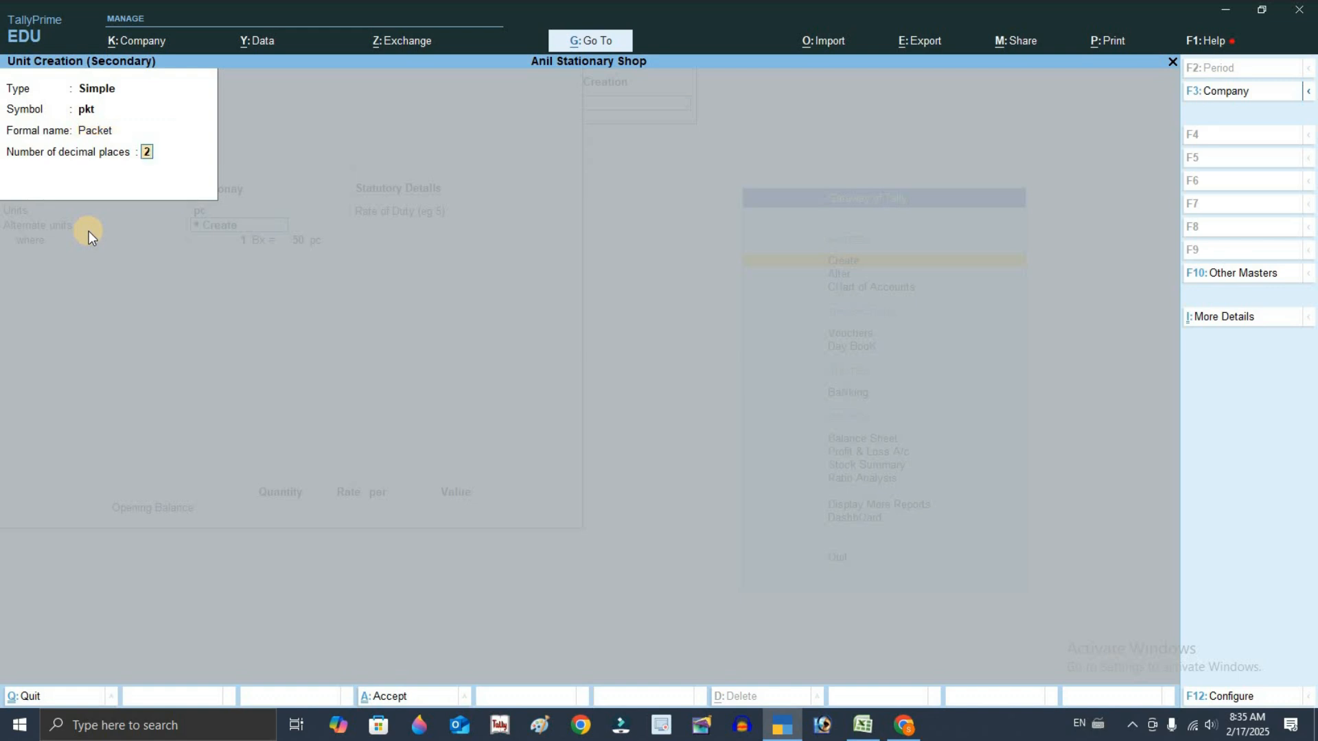
{"action": "key", "text": "Return"}
{"action": "key", "text": "Return"}
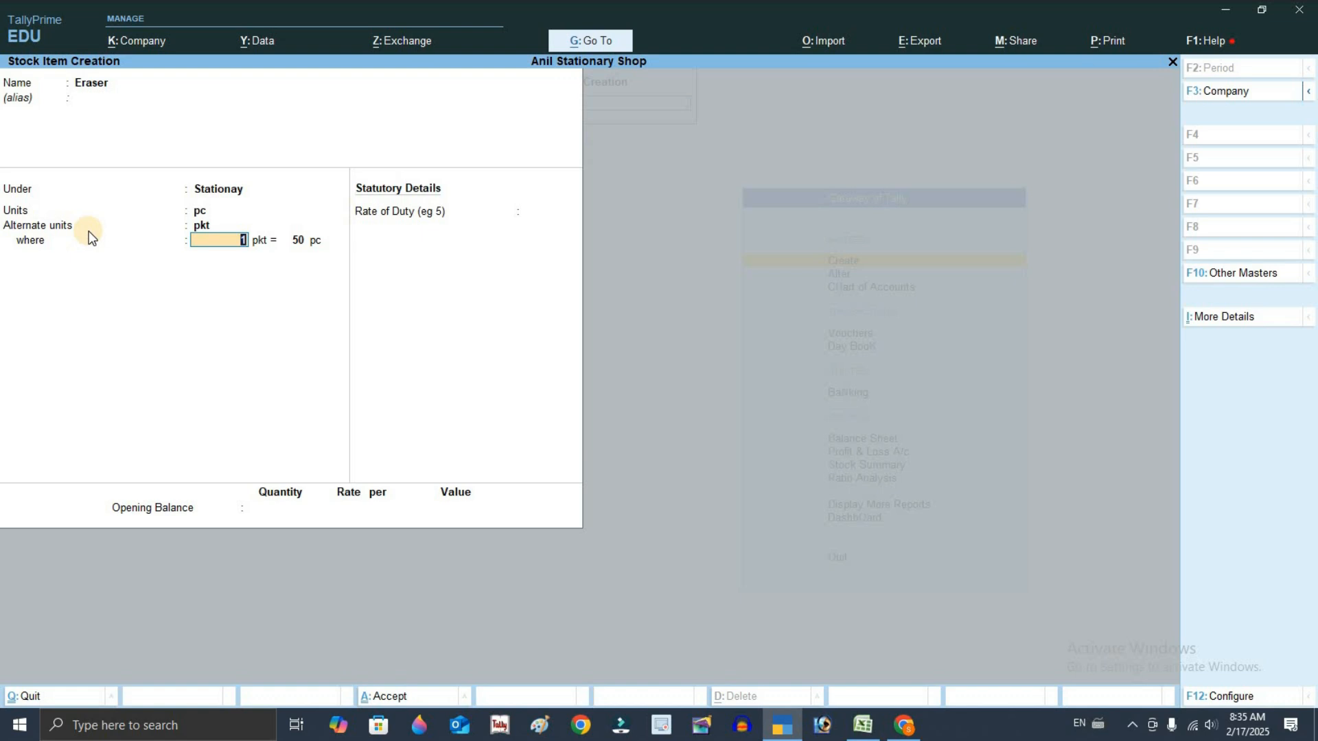
Set the Eraser item's conversion to 1 pkt = 30 pc, save the item and leave stock item creation.
{"action": "key", "text": "Return"}
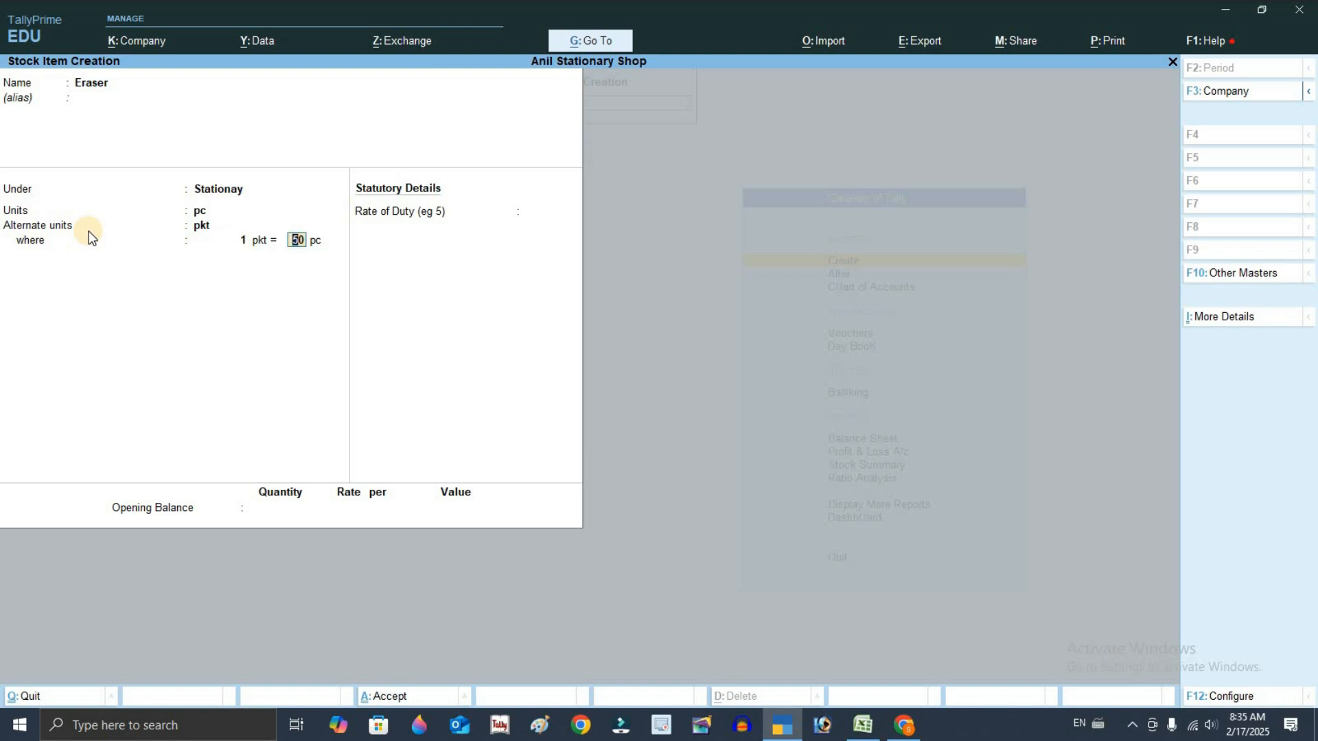
{"action": "type", "text": "30"}
{"action": "key", "text": "Return"}
{"action": "key", "text": "Return"}
{"action": "key", "text": "Return"}
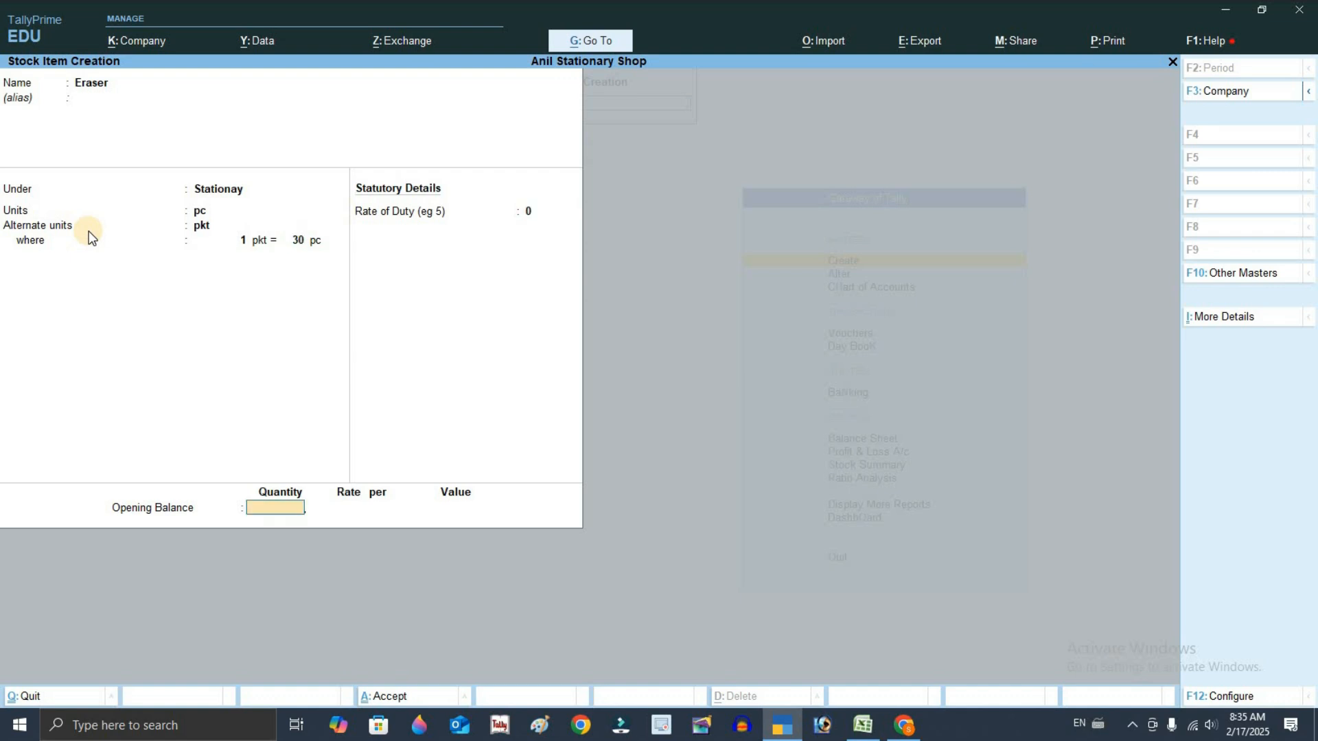
{"action": "key", "text": "Return"}
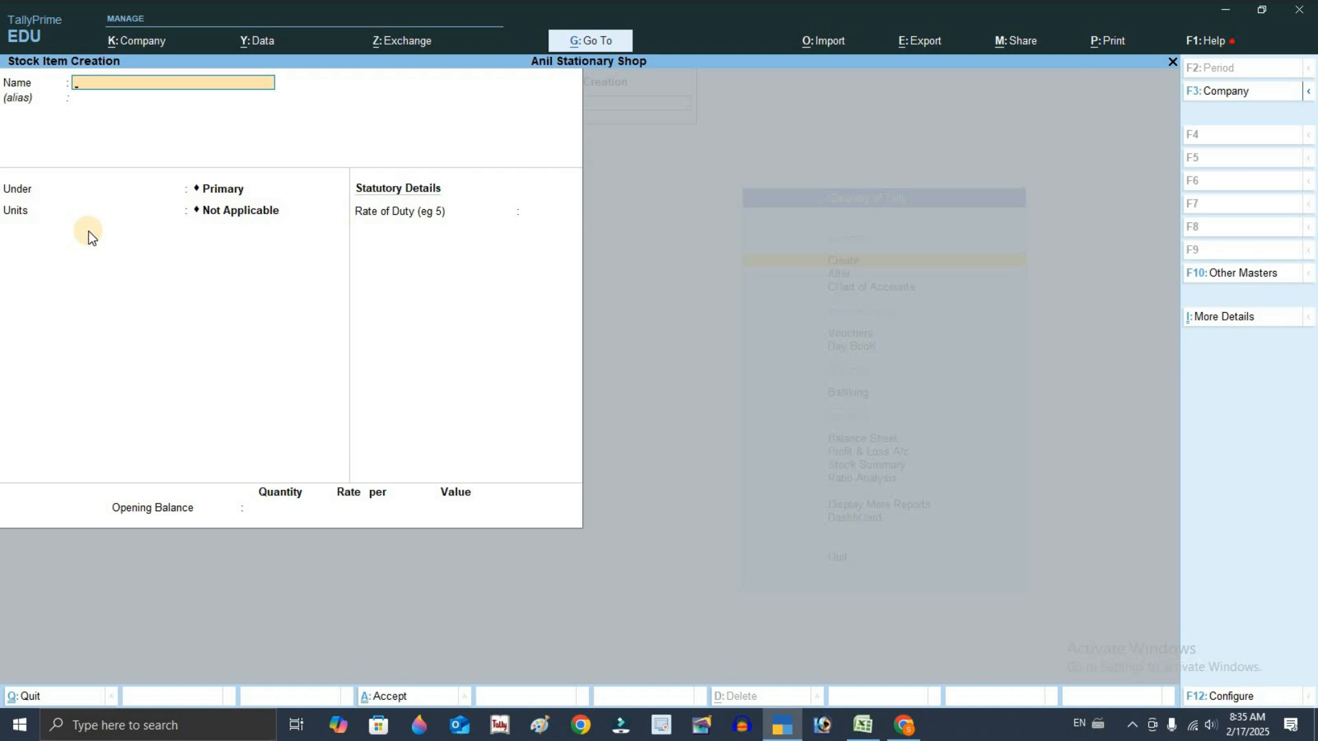
{"action": "key", "text": "Escape"}
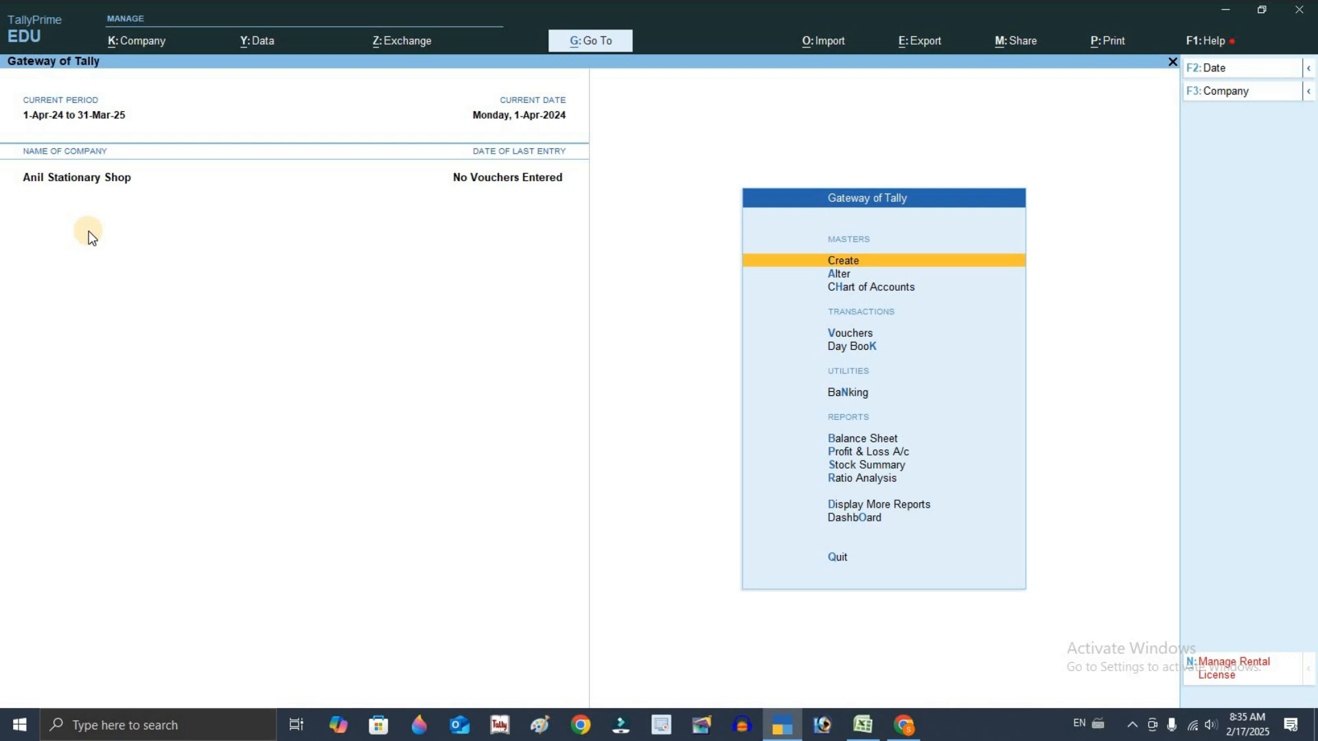
Open voucher creation from the Gateway of Tally and switch to a new Purchase voucher.
{"action": "key", "text": "Down"}
{"action": "key", "text": "Down"}
{"action": "key", "text": "Down"}
{"action": "key", "text": "Return"}
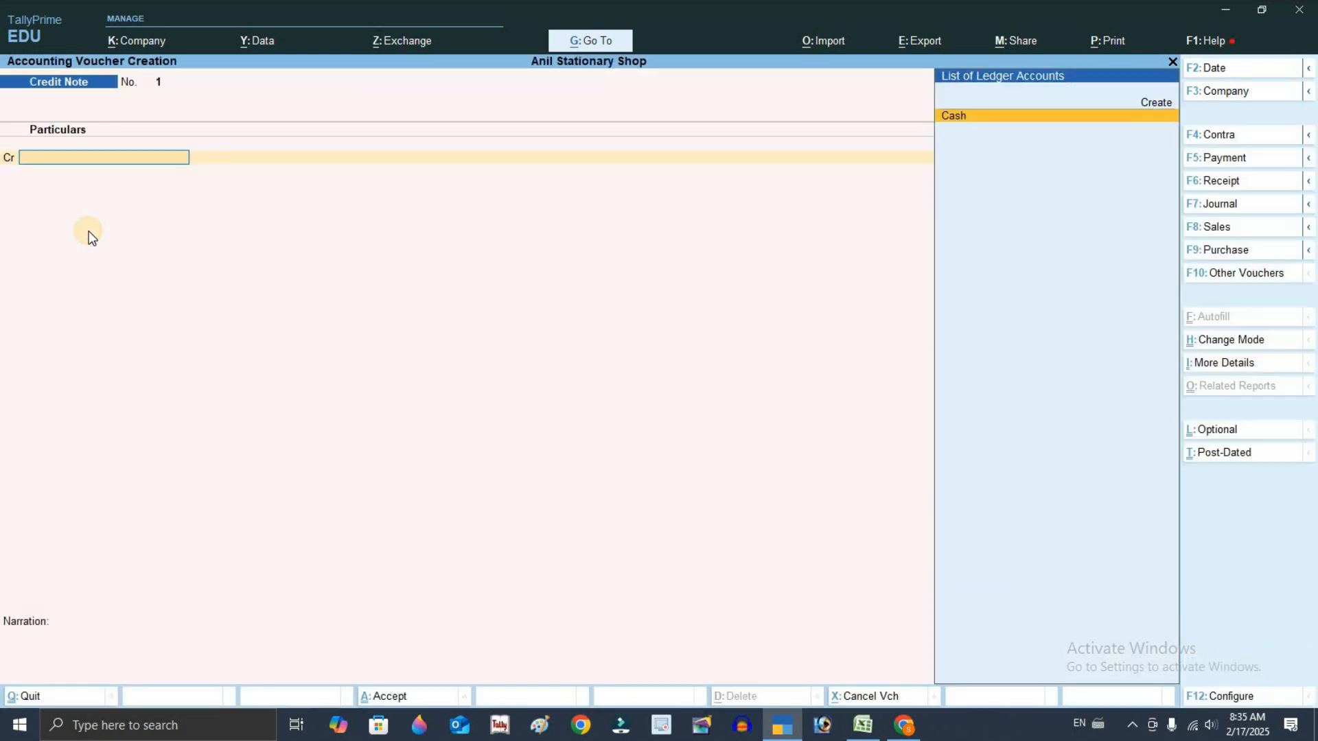
{"action": "key", "text": "F9"}
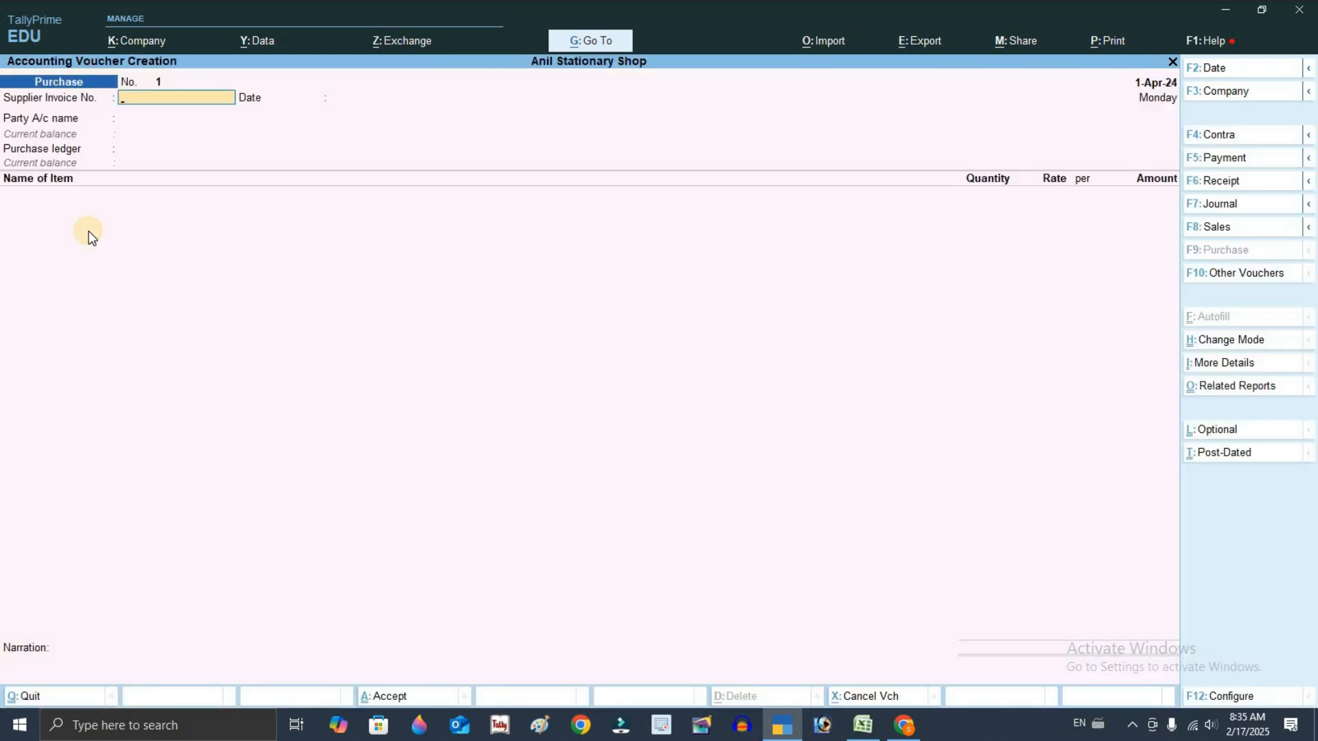
Enter supplier invoice number 12 dated 1-Apr-24 and choose Cash as the purchase's party account.
{"action": "type", "text": "12"}
{"action": "key", "text": "Return"}
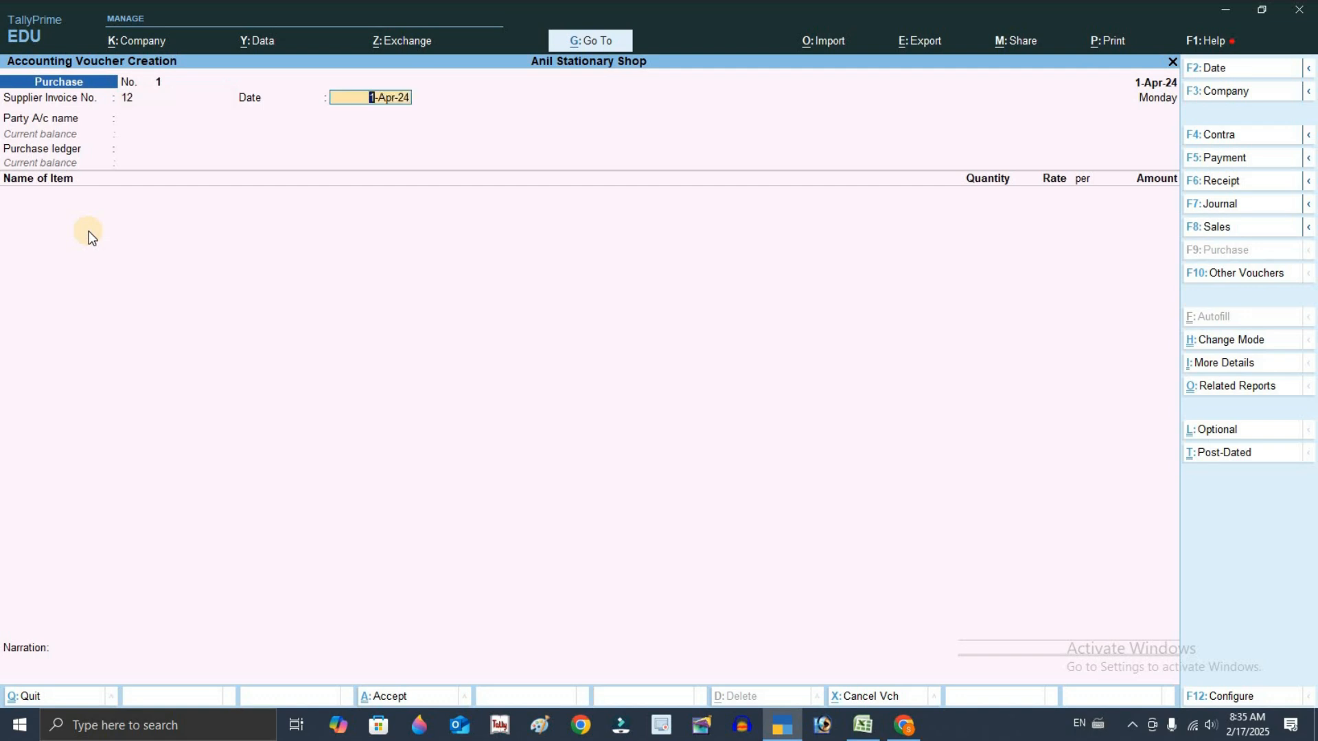
{"action": "key", "text": "Return"}
{"action": "key", "text": "Return"}
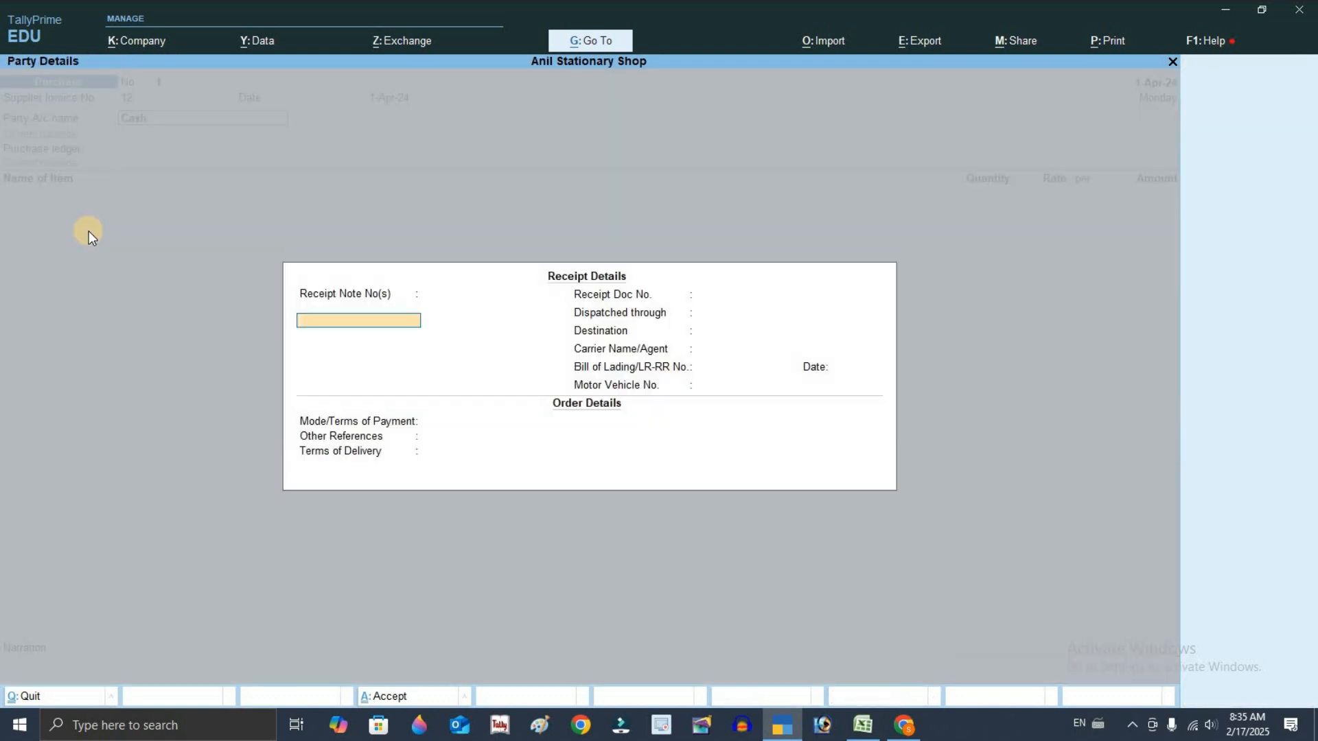
Accept the blank receipt and party details and create a Purchase A/c ledger under Purchase Accounts for the voucher.
{"action": "key", "text": "ctrl+a"}
{"action": "key", "text": "ctrl+a"}
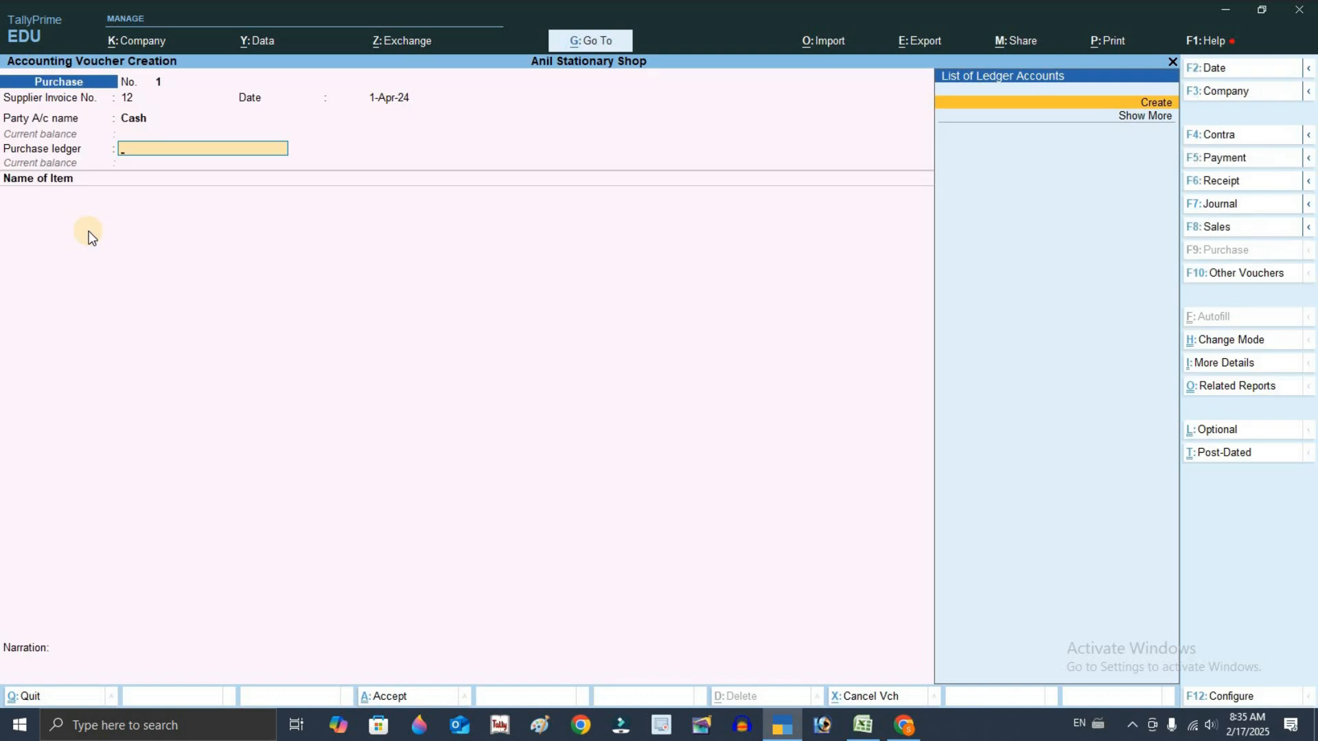
{"action": "key", "text": "alt+c"}
{"action": "type", "text": "Purchase A/c"}
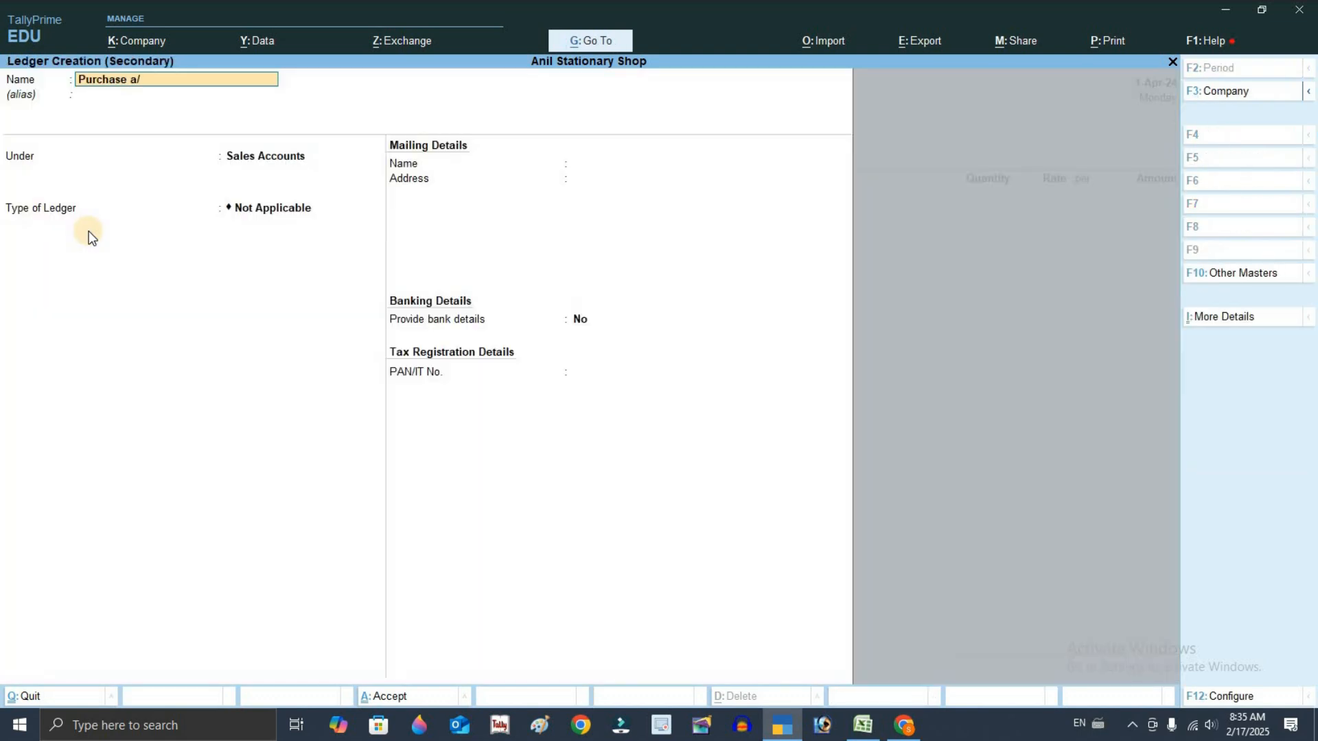
{"action": "key", "text": "Return"}
{"action": "type", "text": "Purchas"}
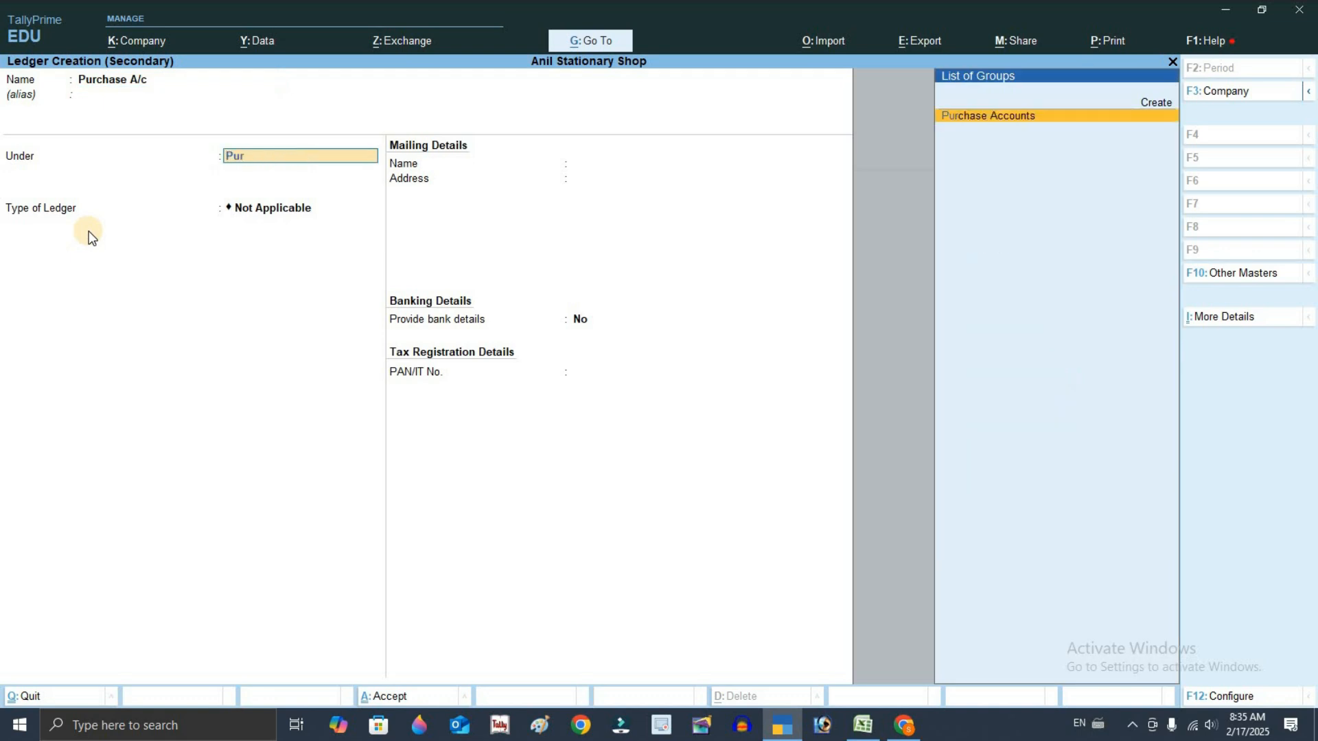
{"action": "key", "text": "Return"}
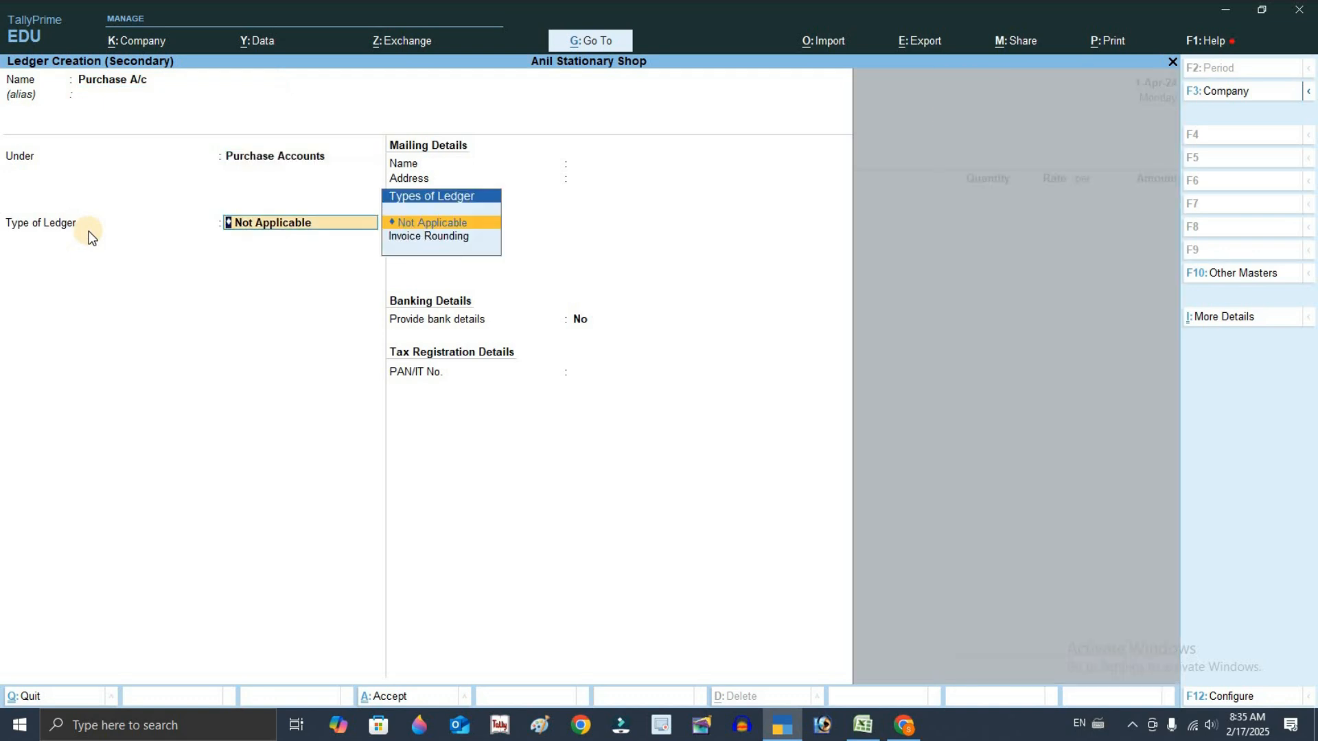
{"action": "key", "text": "Return"}
{"action": "key", "text": "ctrl+a"}
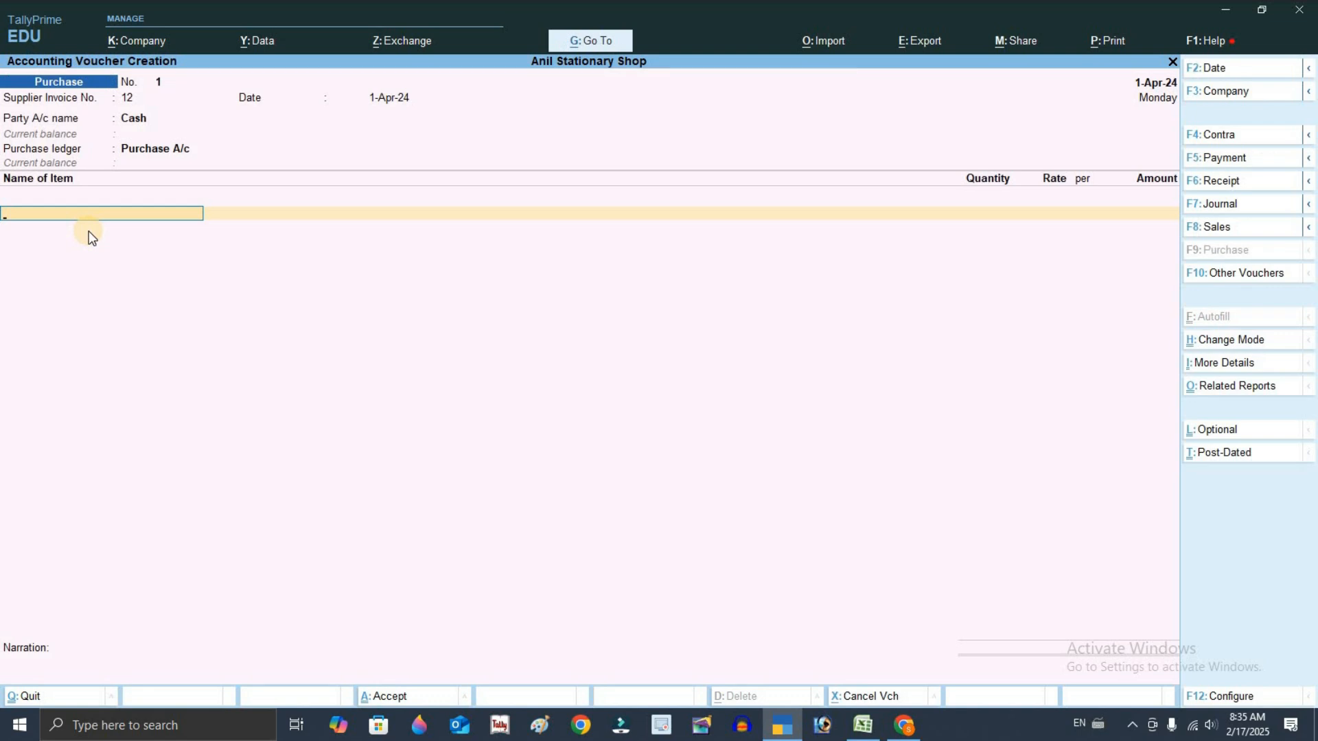
Add Eraser as the first item of the purchase voucher with a quantity of 90 pc.
{"action": "key", "text": "Down"}
{"action": "key", "text": "Return"}
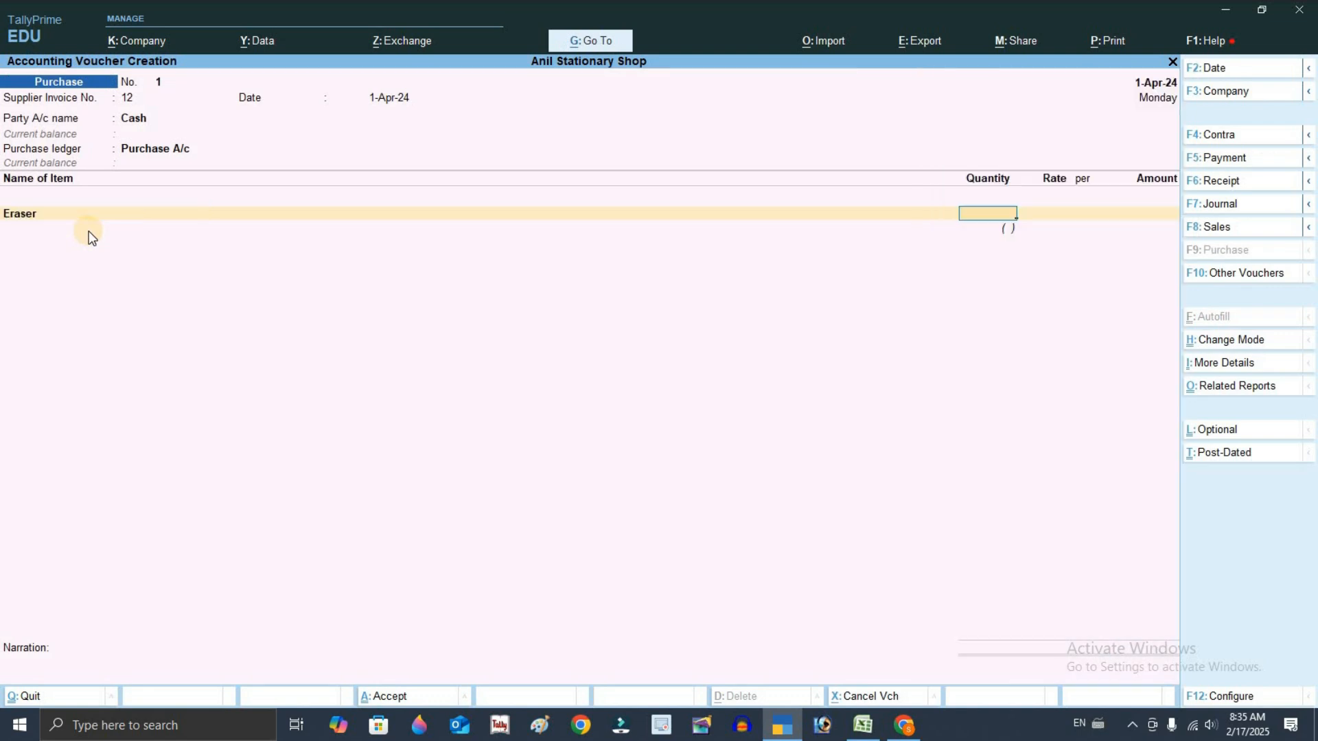
{"action": "type", "text": "90"}
{"action": "key", "text": "Return"}
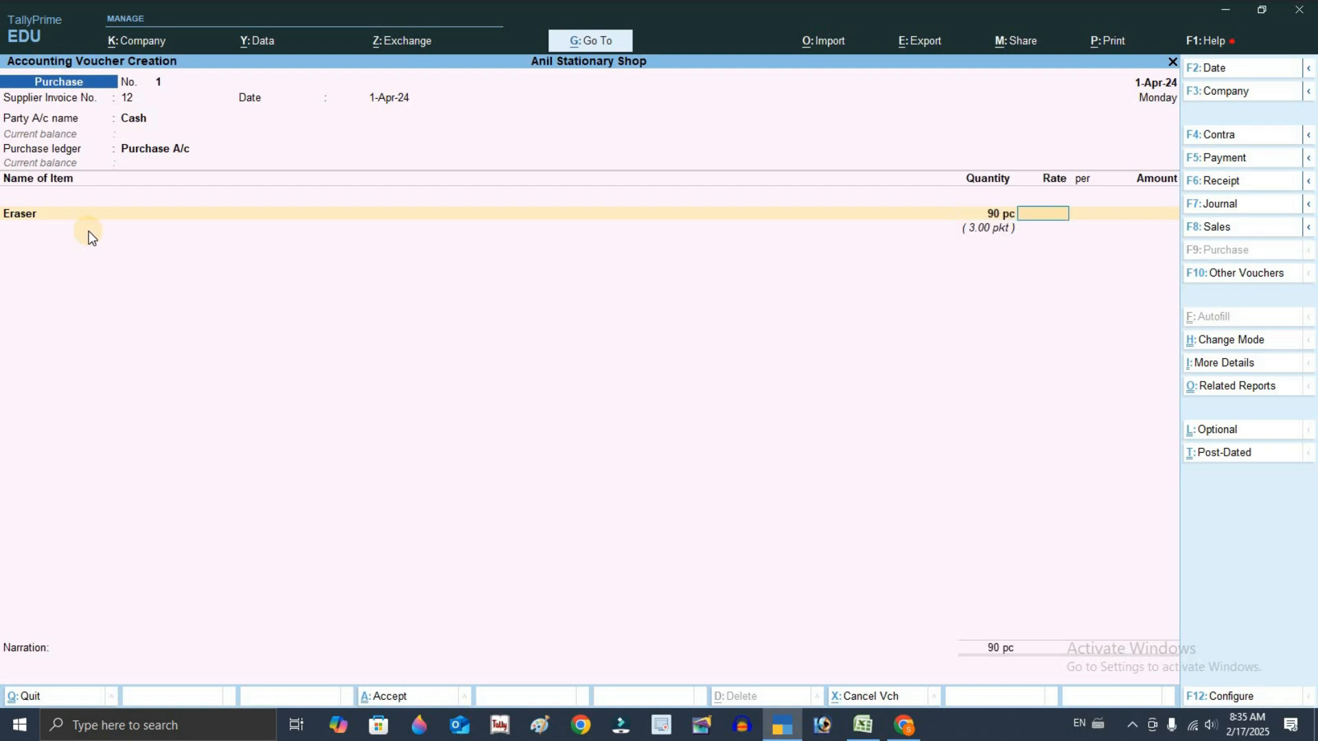
Change the Eraser quantity to 4 packets using the alternate unit pkt.
{"action": "key", "text": "BackSpace"}
{"action": "type", "text": "4"}
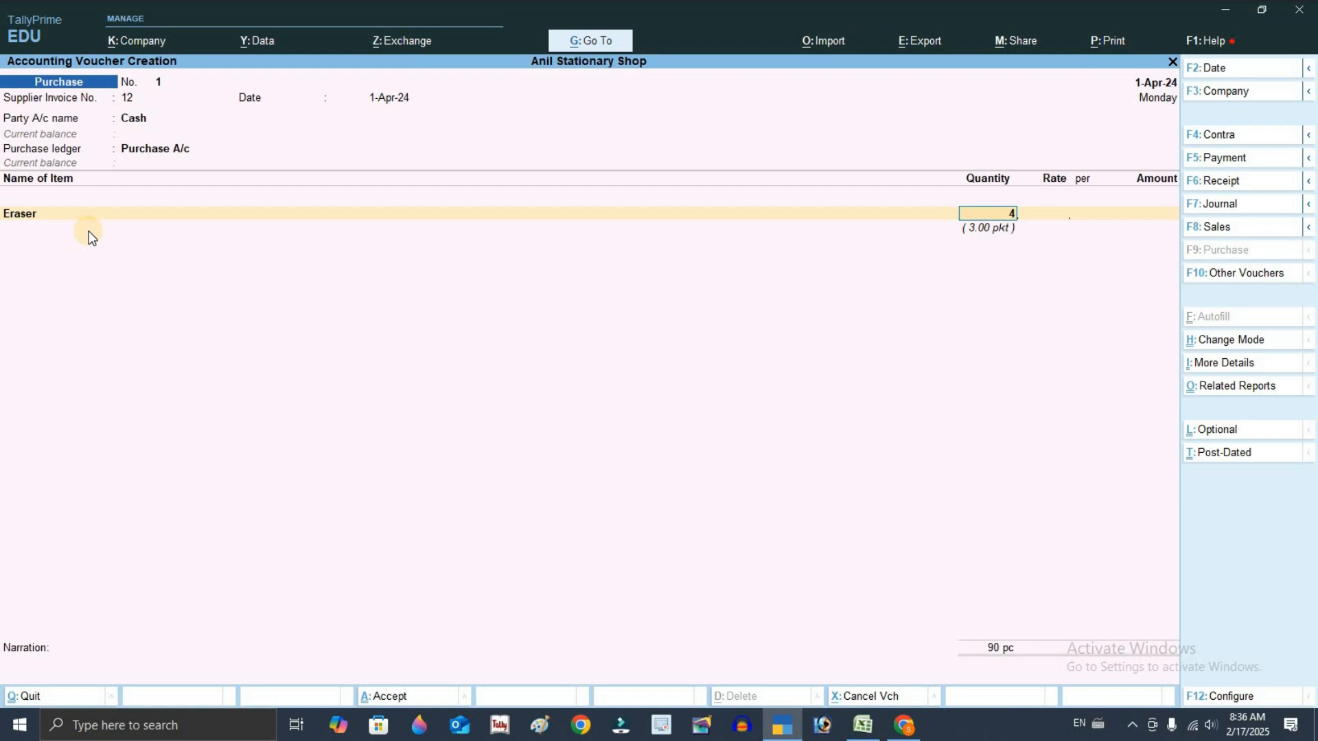
{"action": "type", "text": "pkt"}
{"action": "key", "text": "Return"}
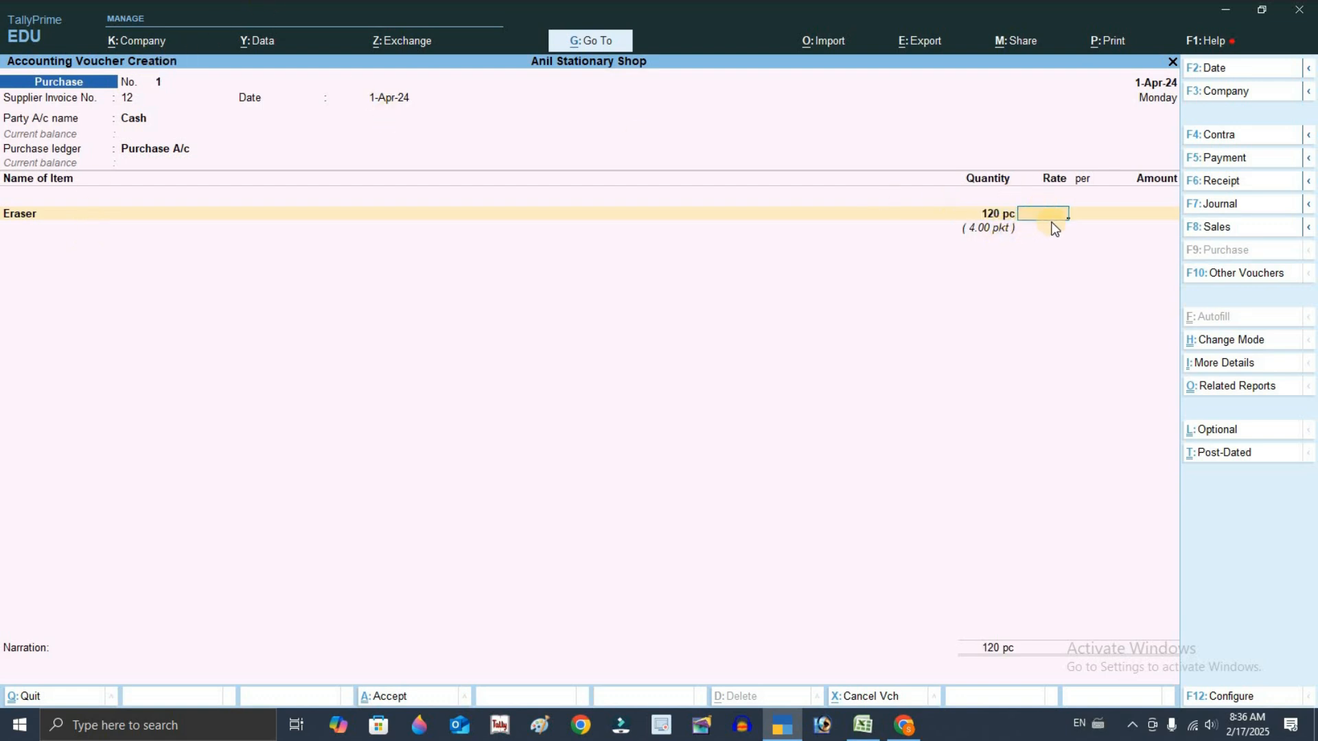
Enter a rate of 90 per pc on the Eraser line.
{"action": "type", "text": "4.5"}
{"action": "key", "text": "Return"}
{"action": "key", "text": "BackSpace"}
{"action": "type", "text": "90"}
{"action": "key", "text": "Return"}
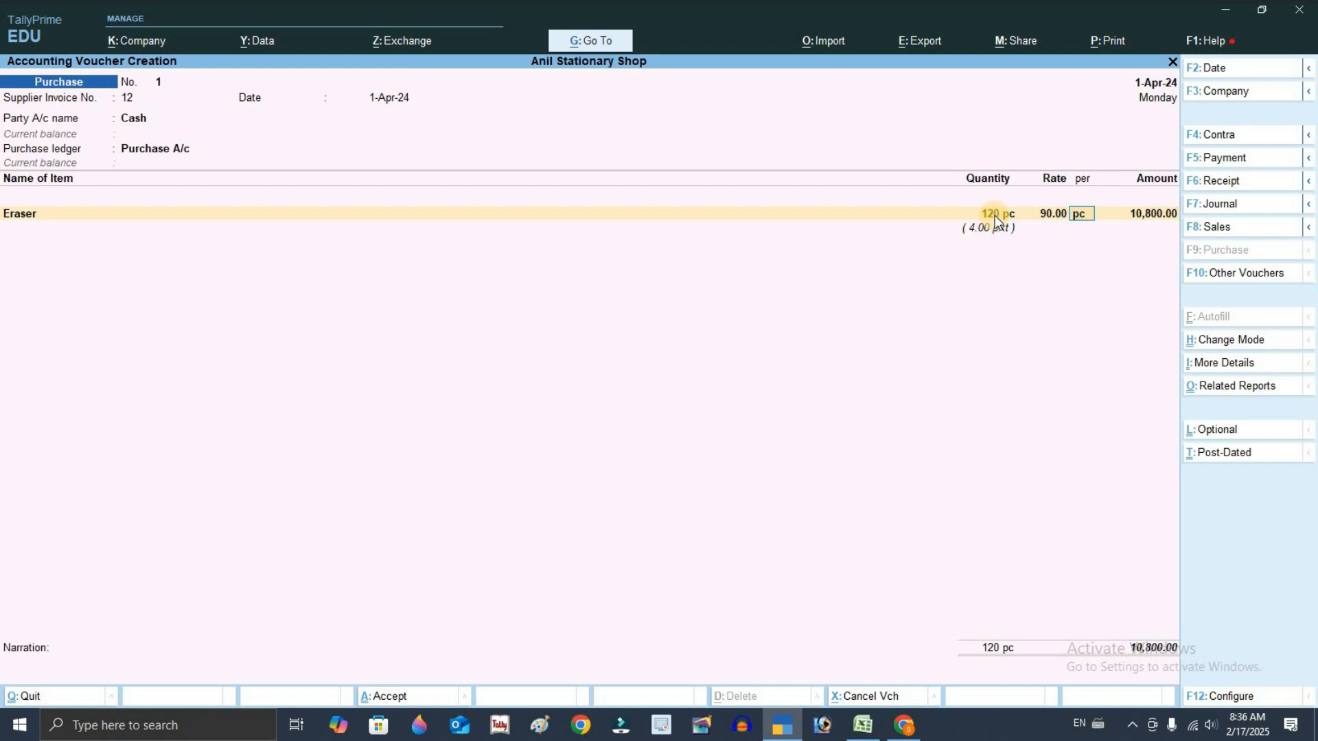
{"action": "key", "text": "BackSpace"}
{"action": "key", "text": "Return"}
{"action": "key", "text": "Return"}
Compute 90*120 in the built-in calculator to check the Eraser amount.
{"action": "key", "text": "ctrl+n"}
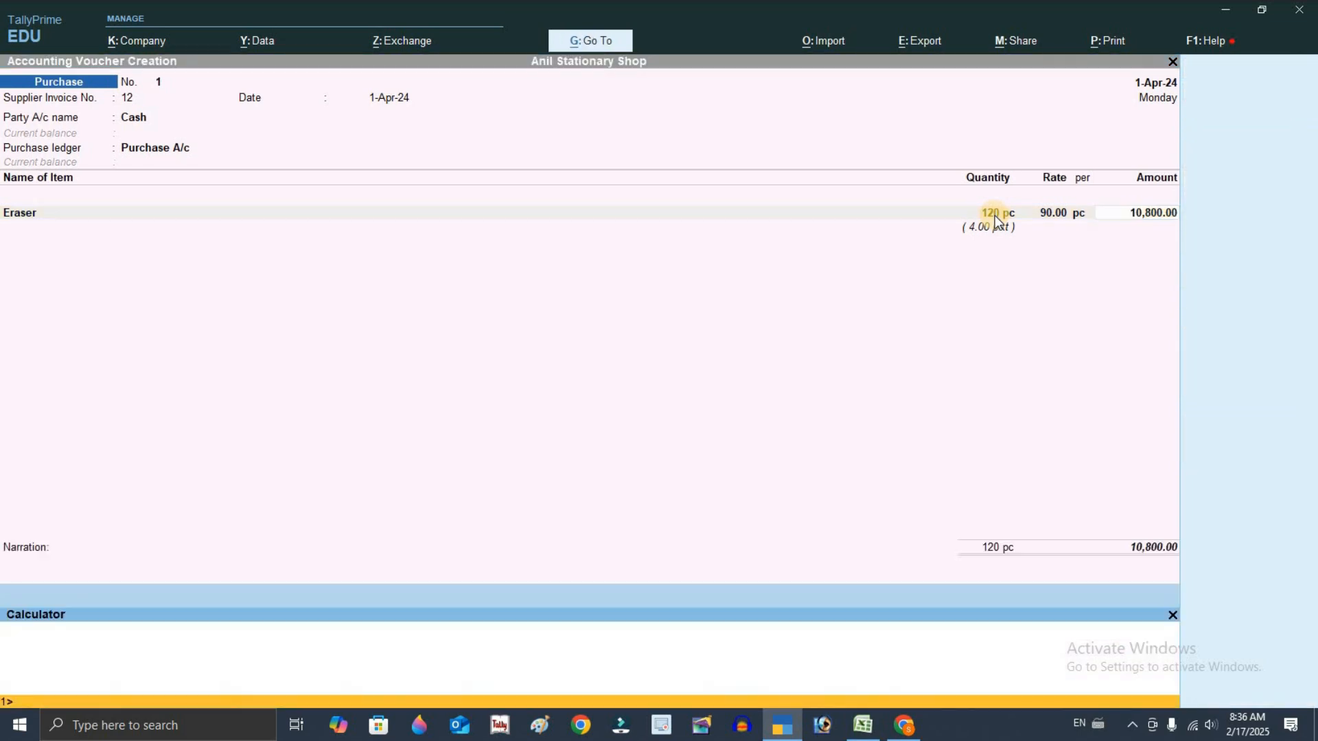
{"action": "type", "text": "90*120"}
{"action": "key", "text": "Return"}
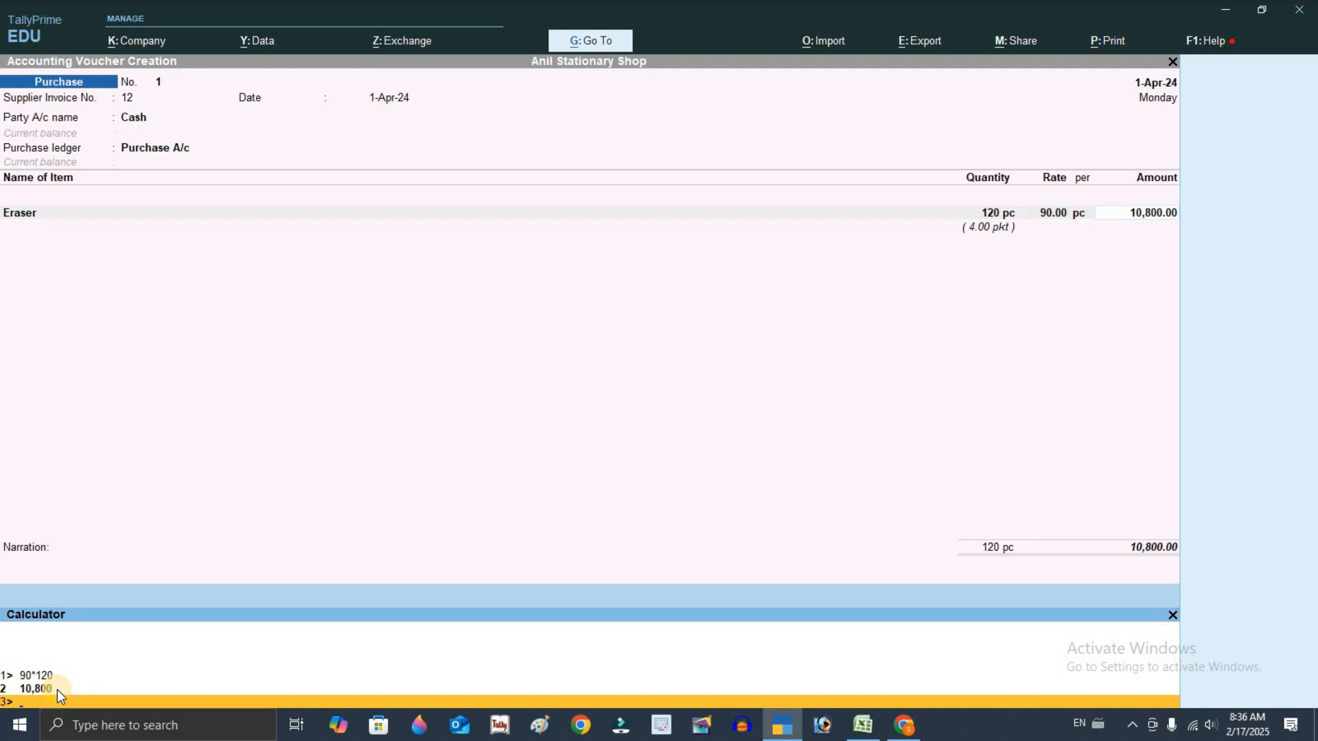
Set the Eraser rate to 4.5 per pc and complete the item line.
{"action": "left_click", "coordinate": [1050, 216]}
{"action": "left_click", "coordinate": [1050, 211]}
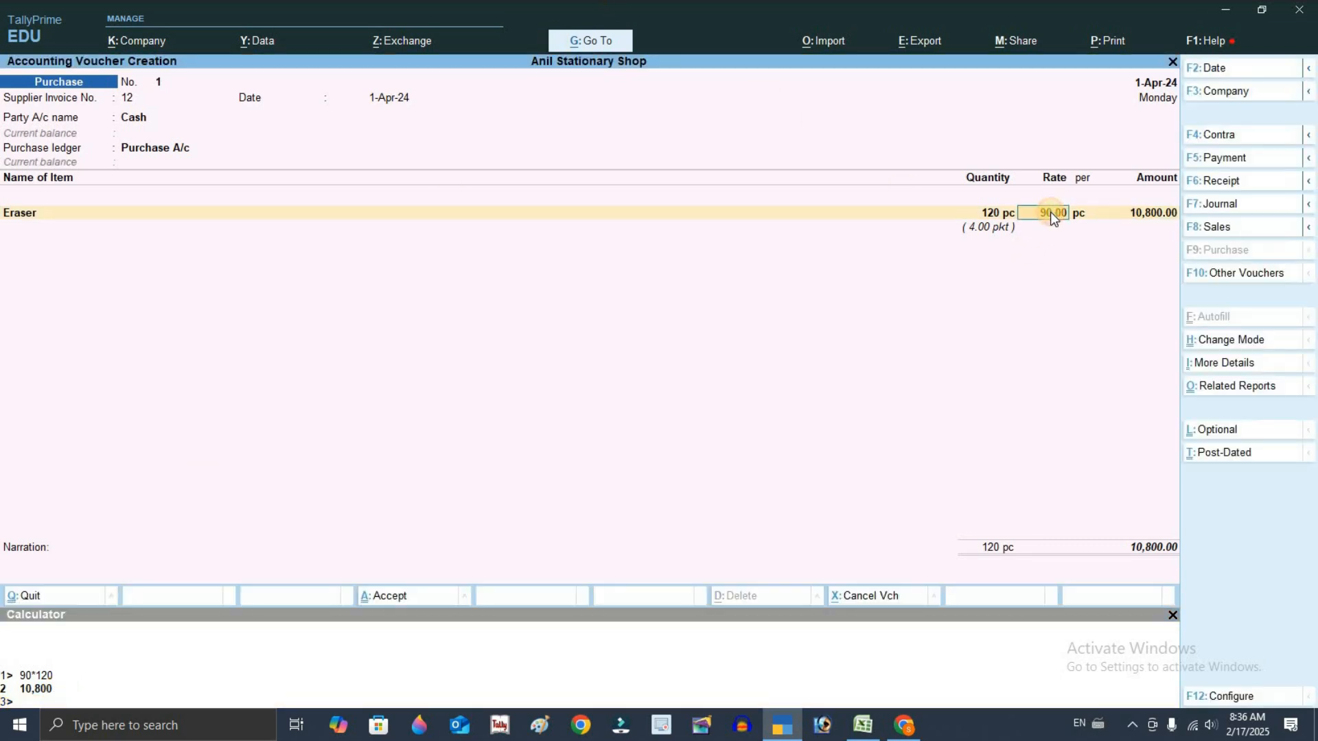
{"action": "type", "text": "4.5"}
{"action": "key", "text": "Return"}
{"action": "key", "text": "Return"}
{"action": "key", "text": "Return"}
Add Notebook as the second purchase item with a quantity of 100 pc.
{"action": "key", "text": "Down"}
{"action": "key", "text": "Down"}
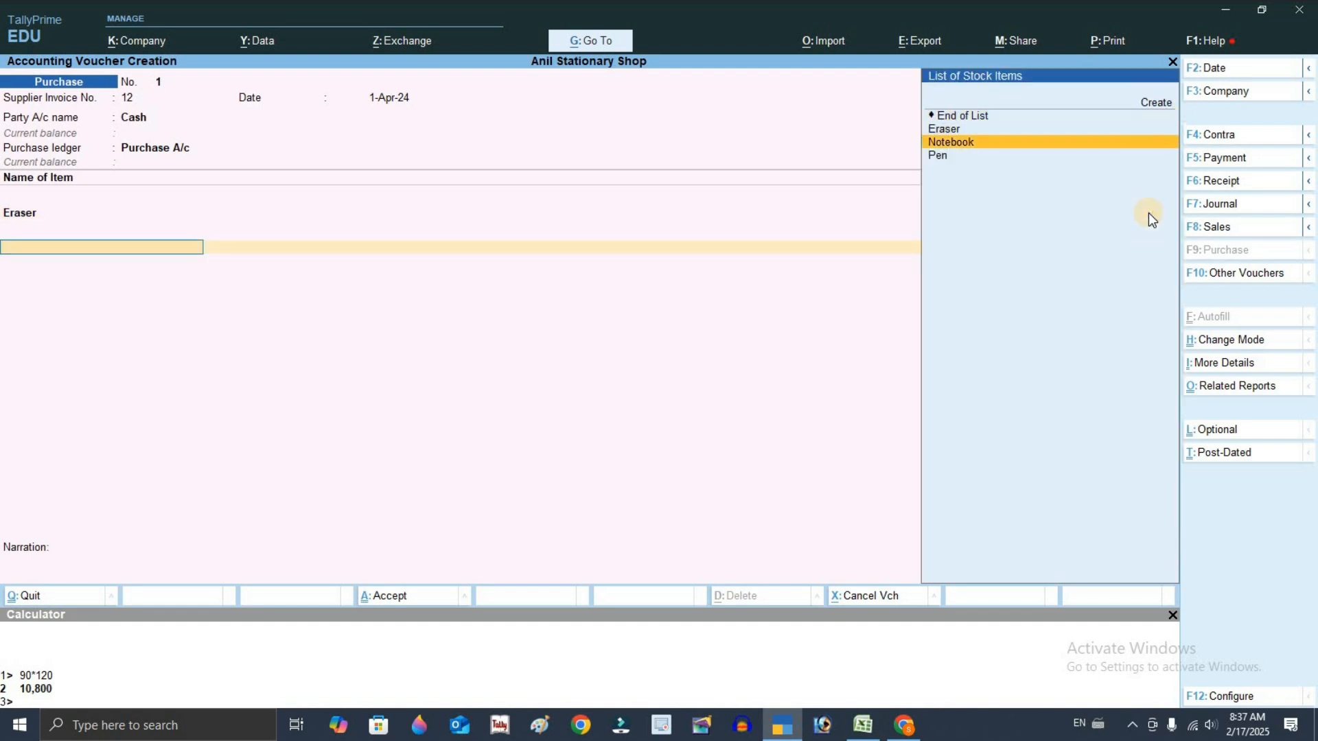
{"action": "key", "text": "Return"}
{"action": "type", "text": "100"}
{"action": "key", "text": "Return"}
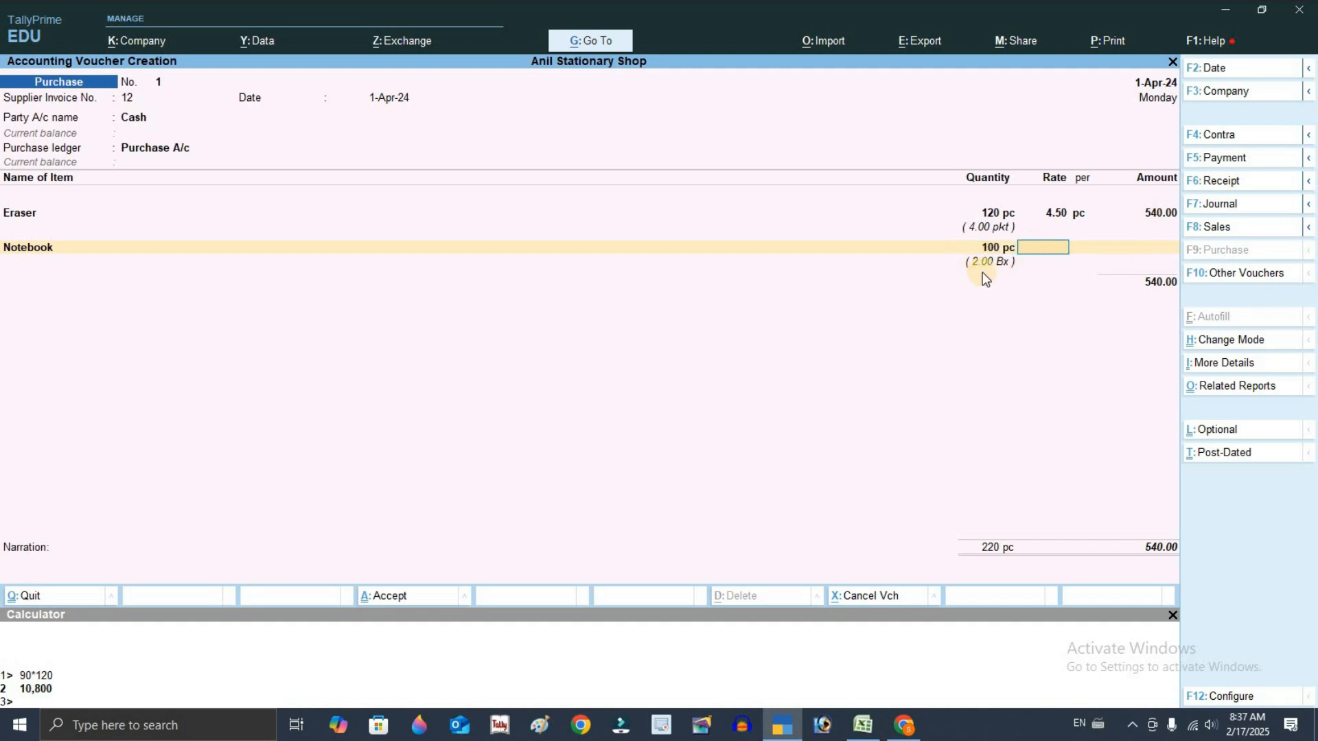
{"action": "key", "text": "BackSpace"}
{"action": "key", "text": "Return"}
{"action": "key", "text": "BackSpace"}
{"action": "type", "text": "2"}
{"action": "key", "text": "Return"}
{"action": "key", "text": "BackSpace"}
{"action": "type", "text": "100"}
{"action": "key", "text": "Return"}
{"action": "key", "text": "BackSpace"}
{"action": "key", "text": "Return"}
Re-enter the Notebook quantity as 2 Bx and set its rate to 10 per pc.
{"action": "key", "text": "BackSpace"}
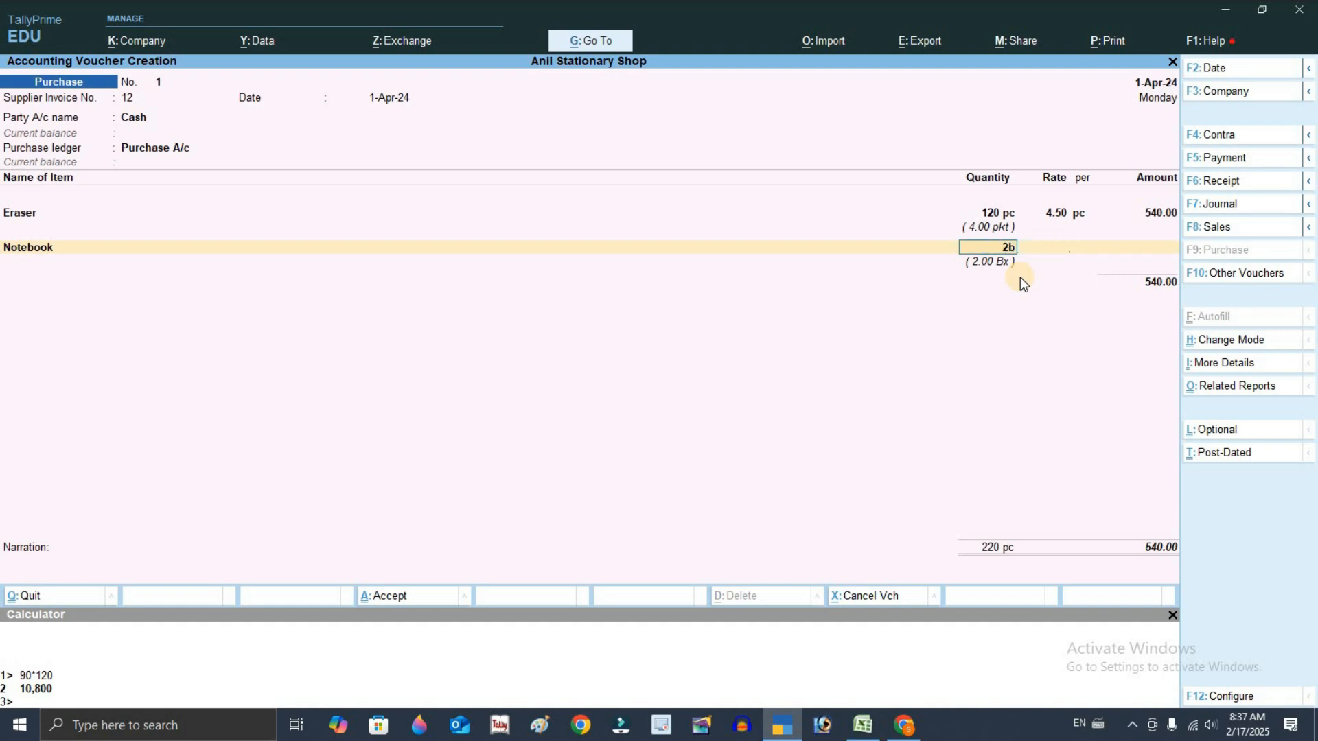
{"action": "type", "text": "2bx"}
{"action": "key", "text": "Return"}
{"action": "type", "text": "10"}
{"action": "key", "text": "Return"}
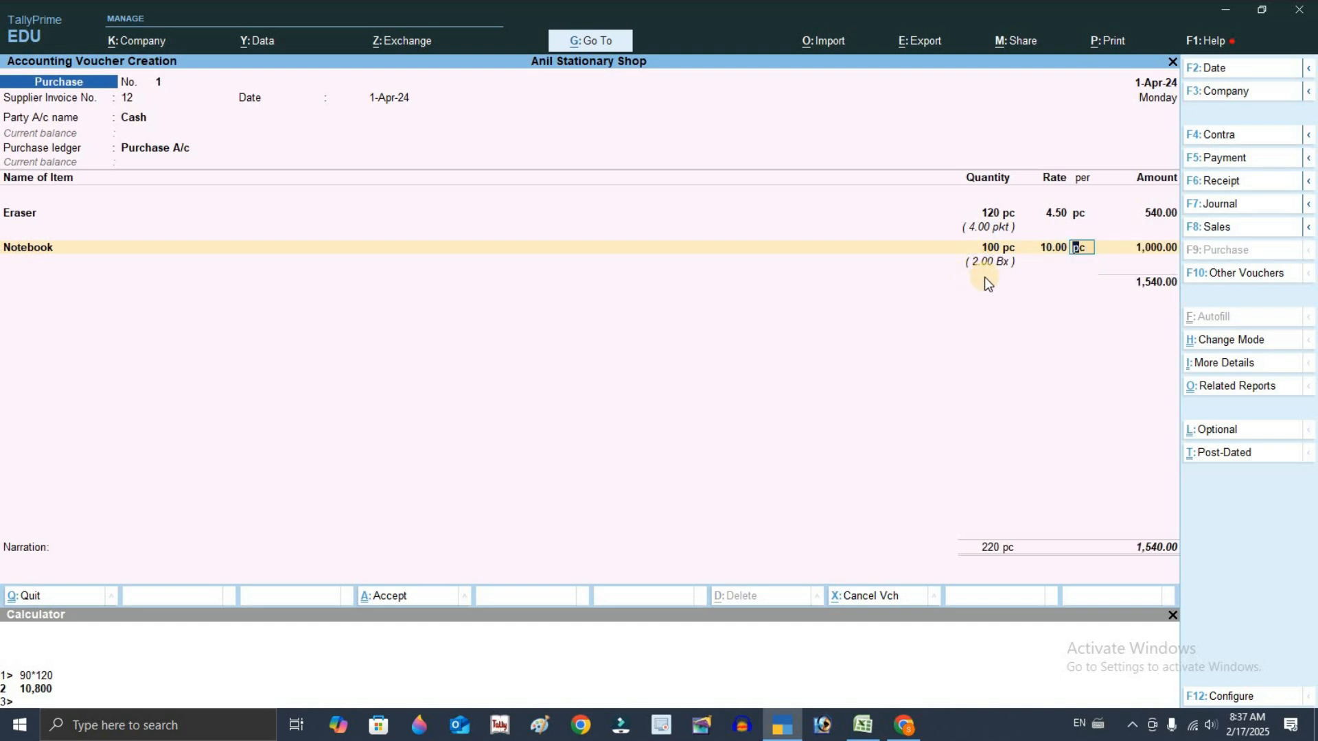
{"action": "key", "text": "Return"}
{"action": "key", "text": "Return"}
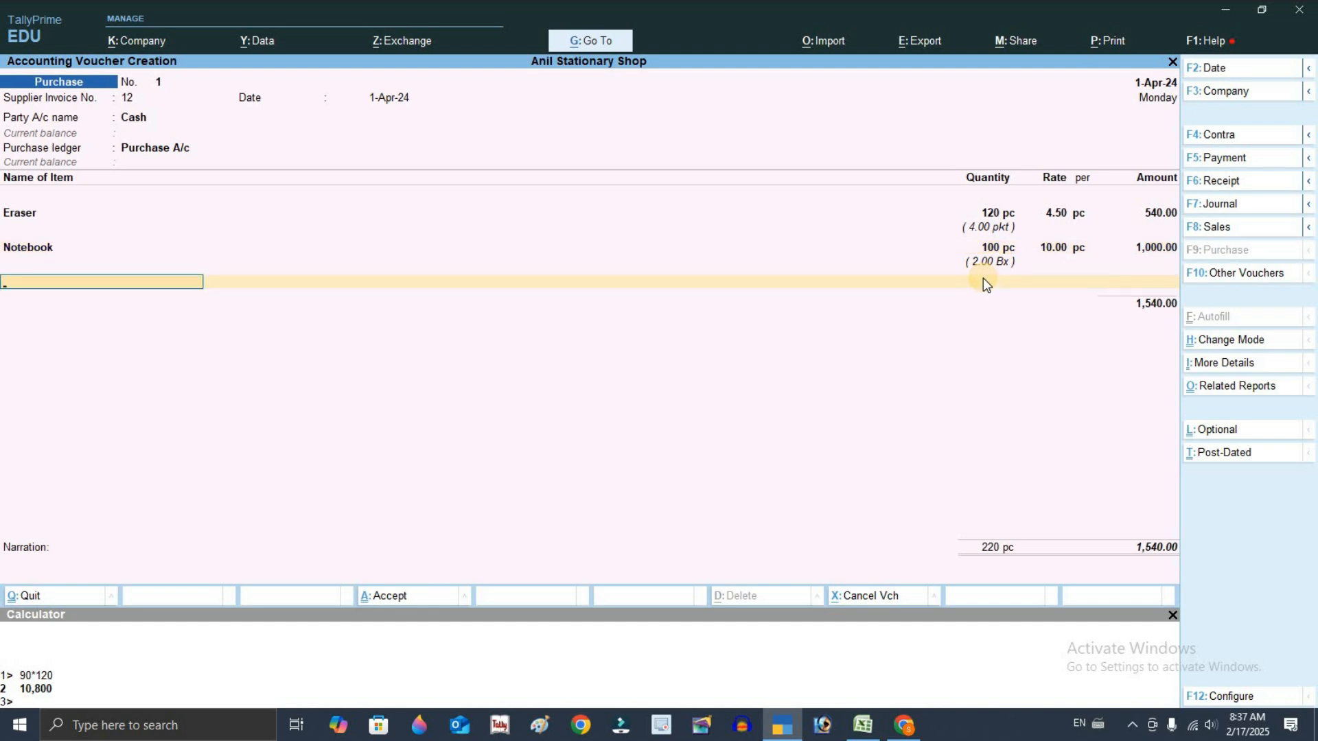
Add Pen as the third purchase item with 144 pc (12 Dzn) at a rate of 9 per pc.
{"action": "key", "text": "Down"}
{"action": "key", "text": "Down"}
{"action": "key", "text": "Down"}
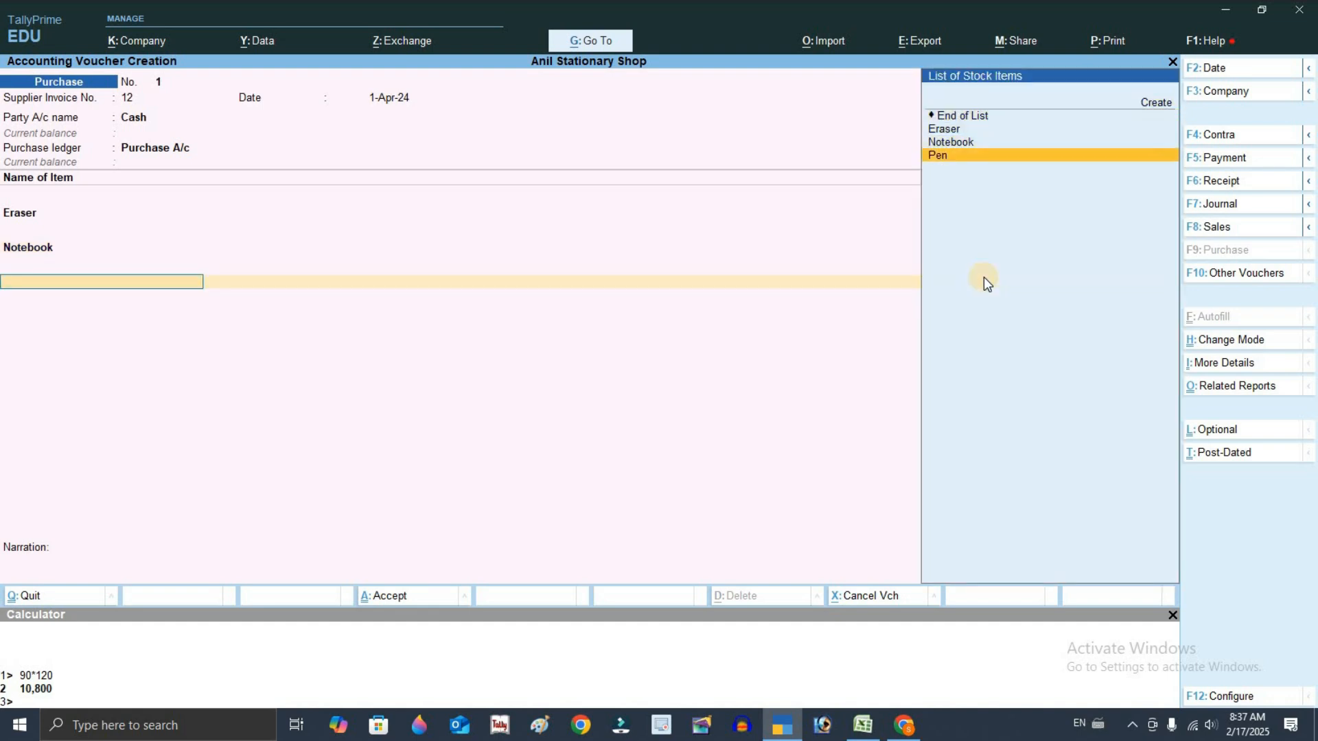
{"action": "key", "text": "Return"}
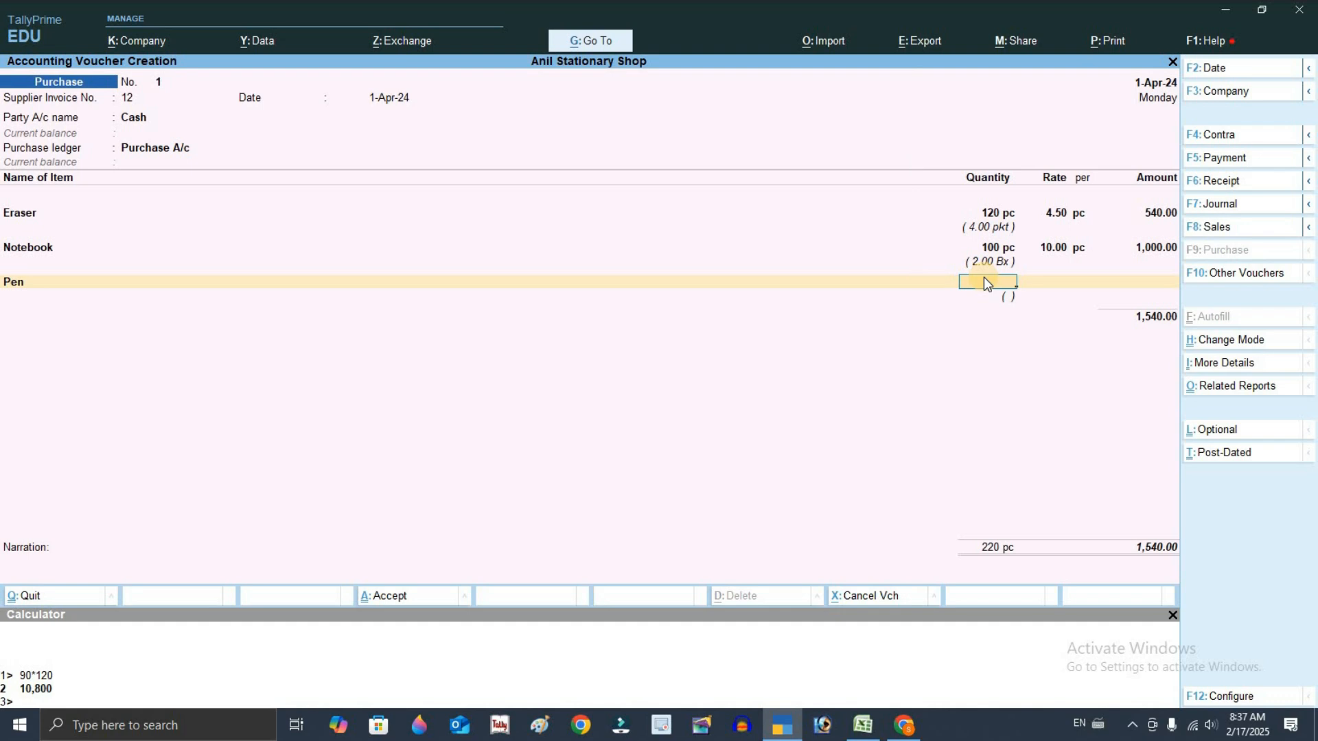
{"action": "key", "text": "Return"}
{"action": "type", "text": "9"}
{"action": "key", "text": "Return"}
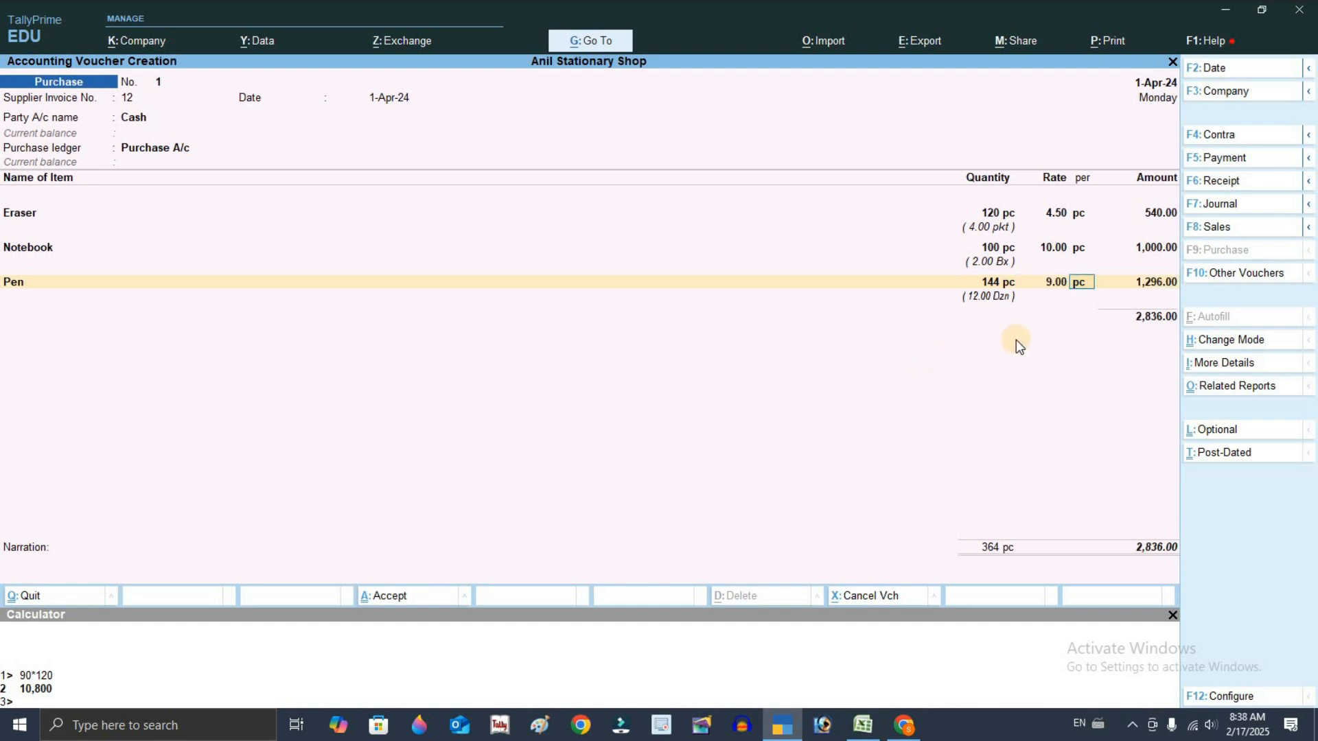
{"action": "key", "text": "Return"}
{"action": "key", "text": "Return"}
End the item list and save the purchase voucher without a narration.
{"action": "key", "text": "Return"}
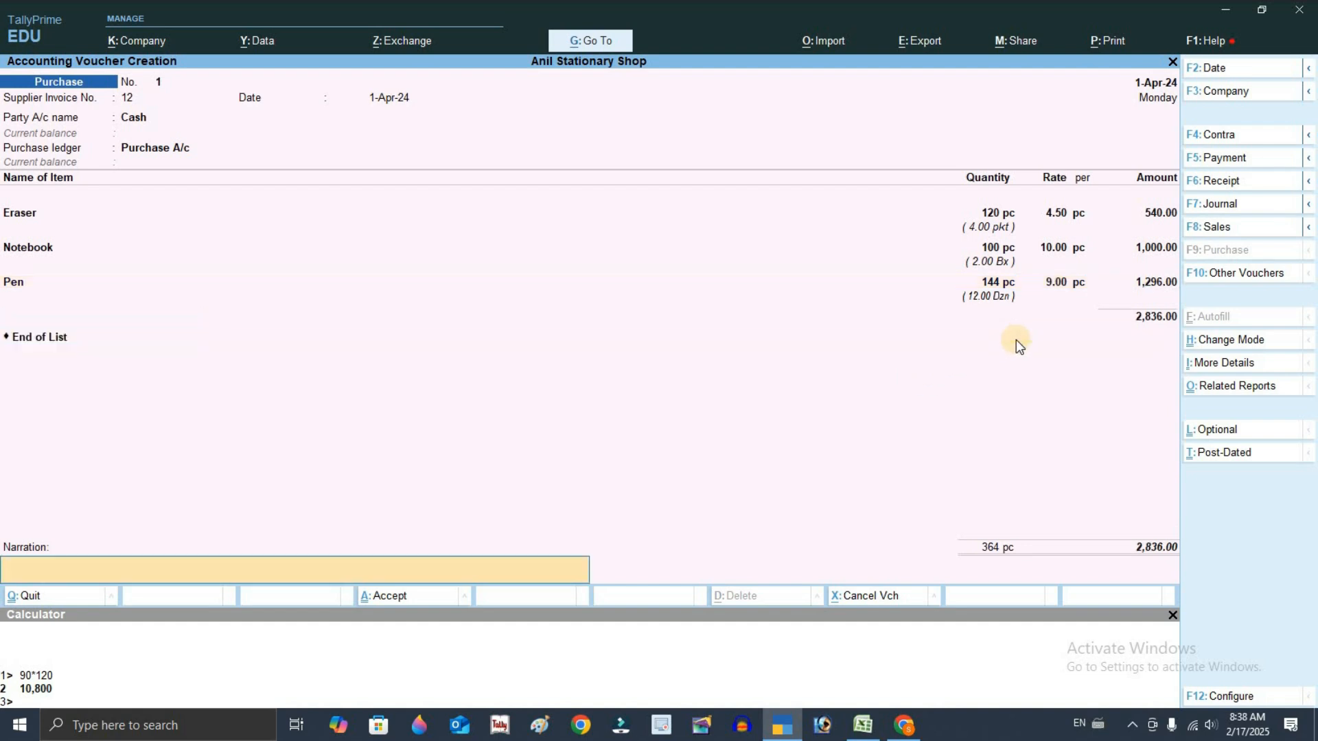
{"action": "key", "text": "Return"}
{"action": "key", "text": "Return"}
Set the voucher date to 2-Apr-24 and switch to a new Sales voucher.
{"action": "key", "text": "F2"}
{"action": "type", "text": "2"}
{"action": "key", "text": "Return"}
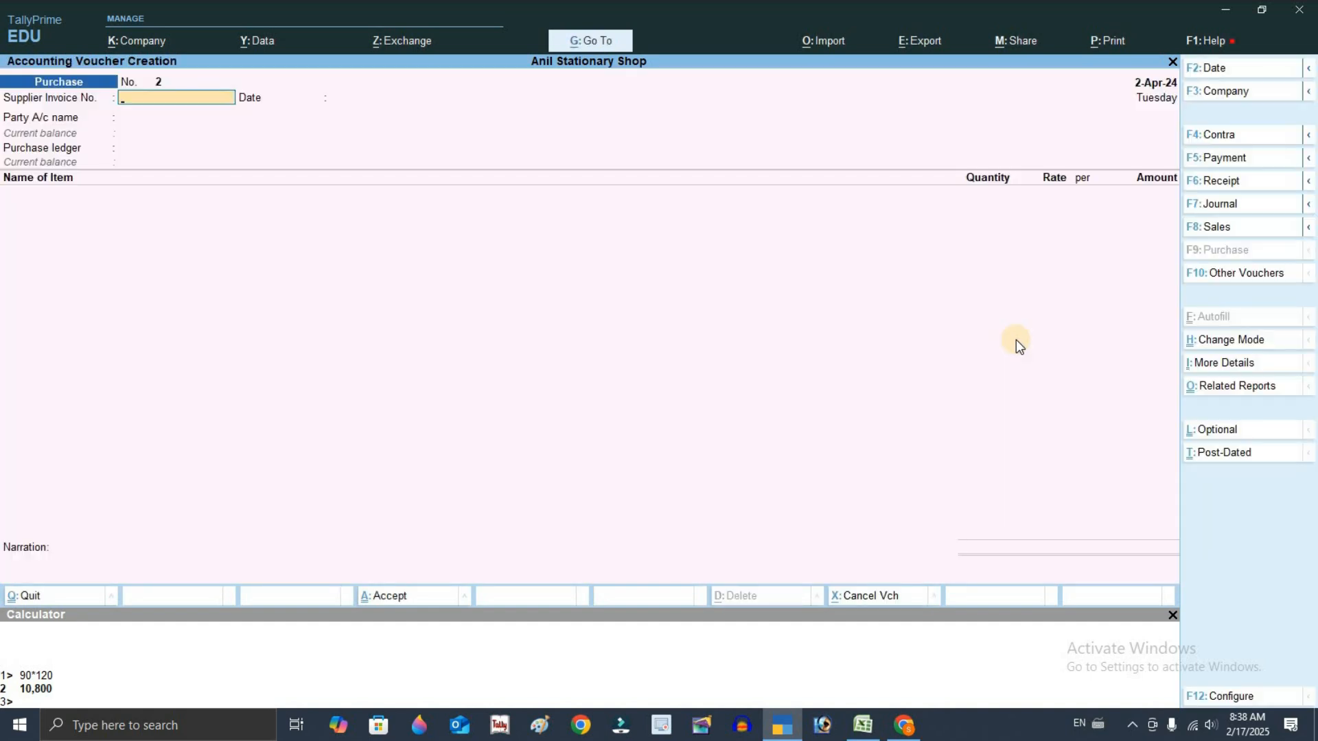
{"action": "key", "text": "F8"}
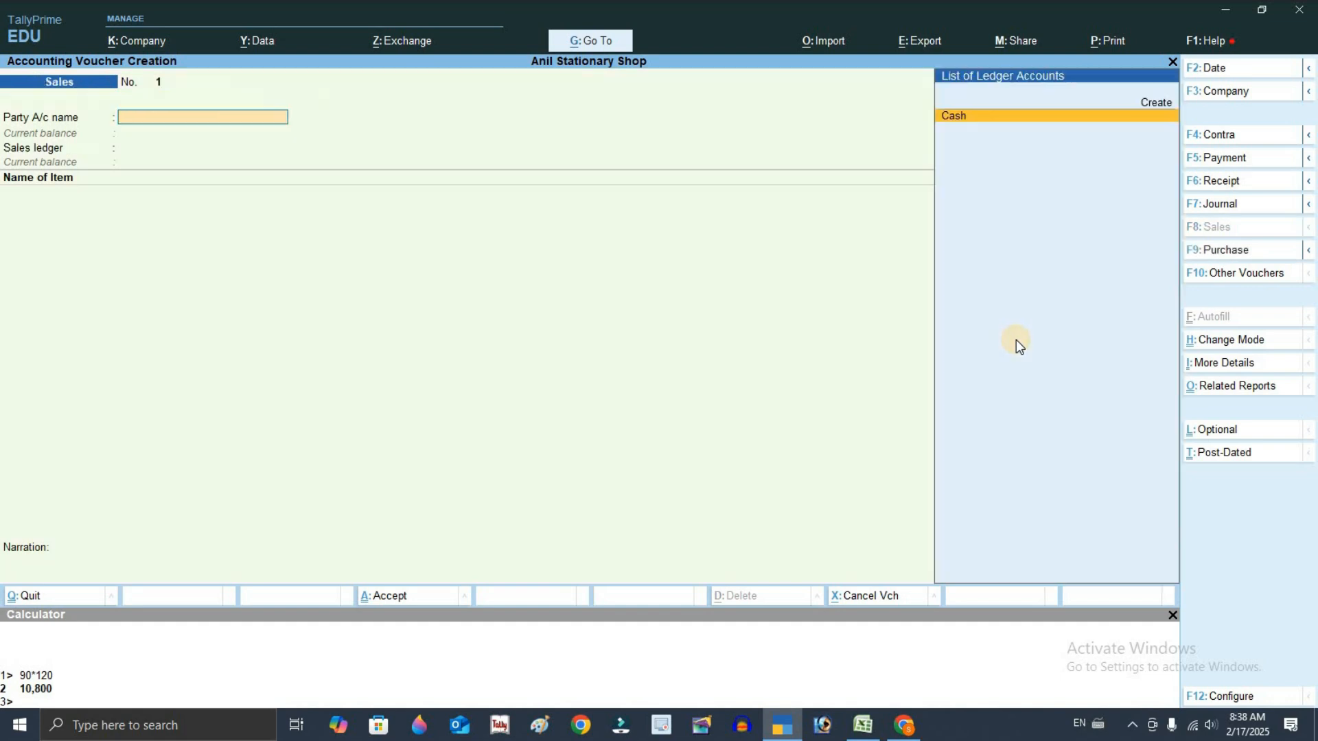
Choose Cash as the sale's party account and accept the blank dispatch and party details.
{"action": "key", "text": "Return"}
{"action": "key", "text": "Return"}
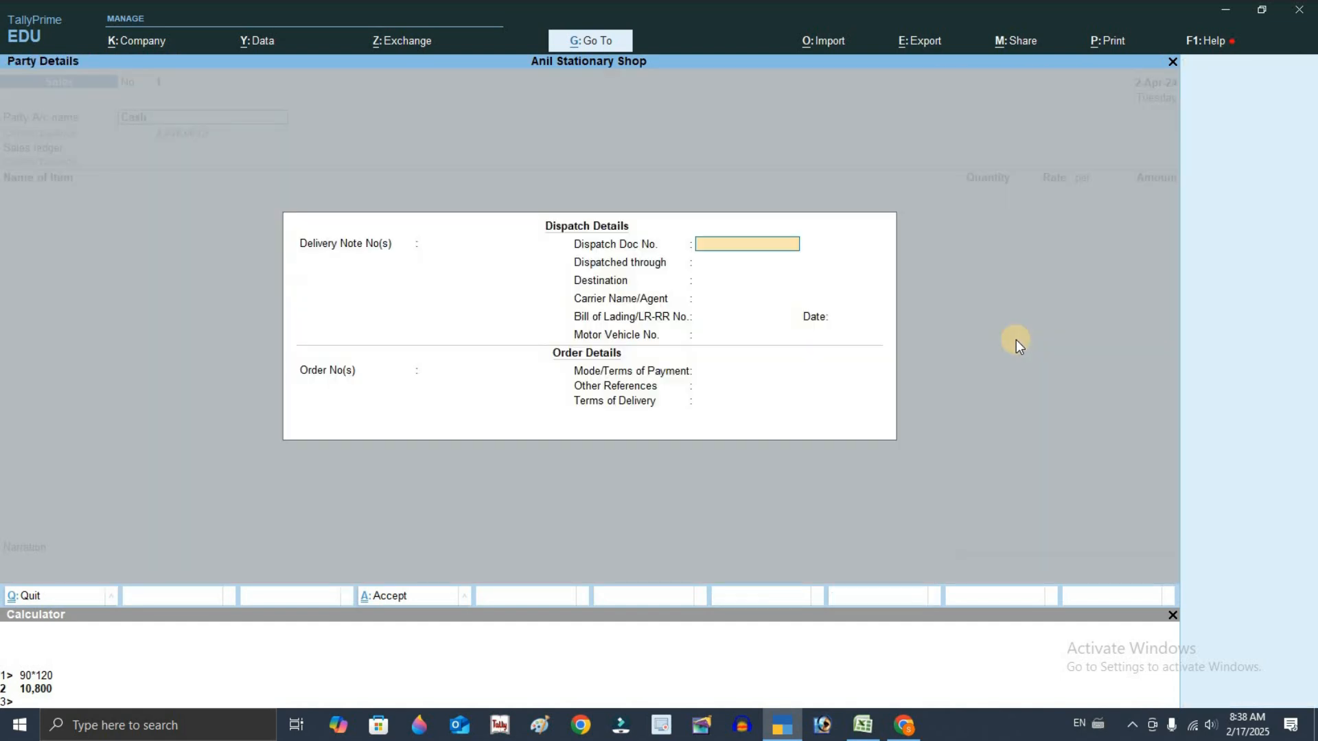
{"action": "key", "text": "ctrl+a"}
{"action": "key", "text": "ctrl+a"}
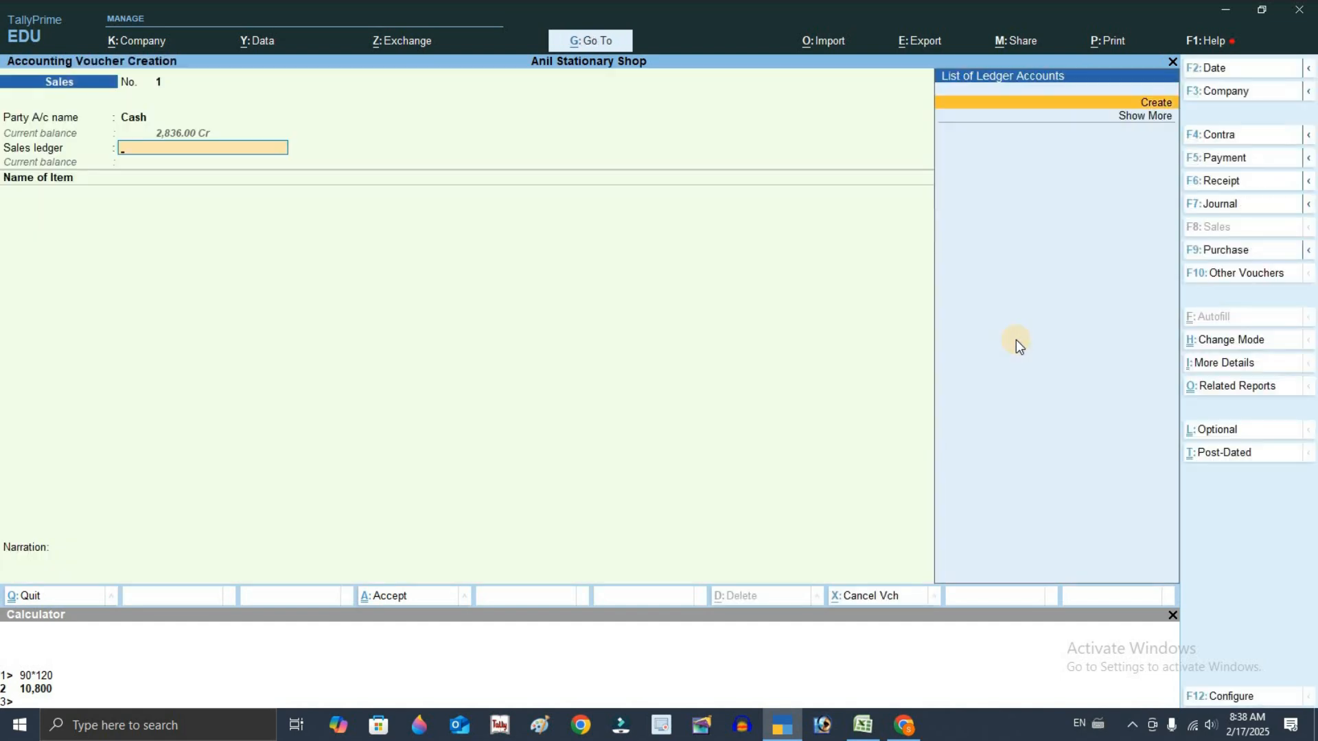
Create a Sales A/c ledger under Sales Accounts as the voucher's sales ledger.
{"action": "key", "text": "Return"}
{"action": "type", "text": "Sales A/c"}
{"action": "key", "text": "Return"}
{"action": "type", "text": "Sal"}
{"action": "key", "text": "Return"}
{"action": "key", "text": "ctrl+a"}
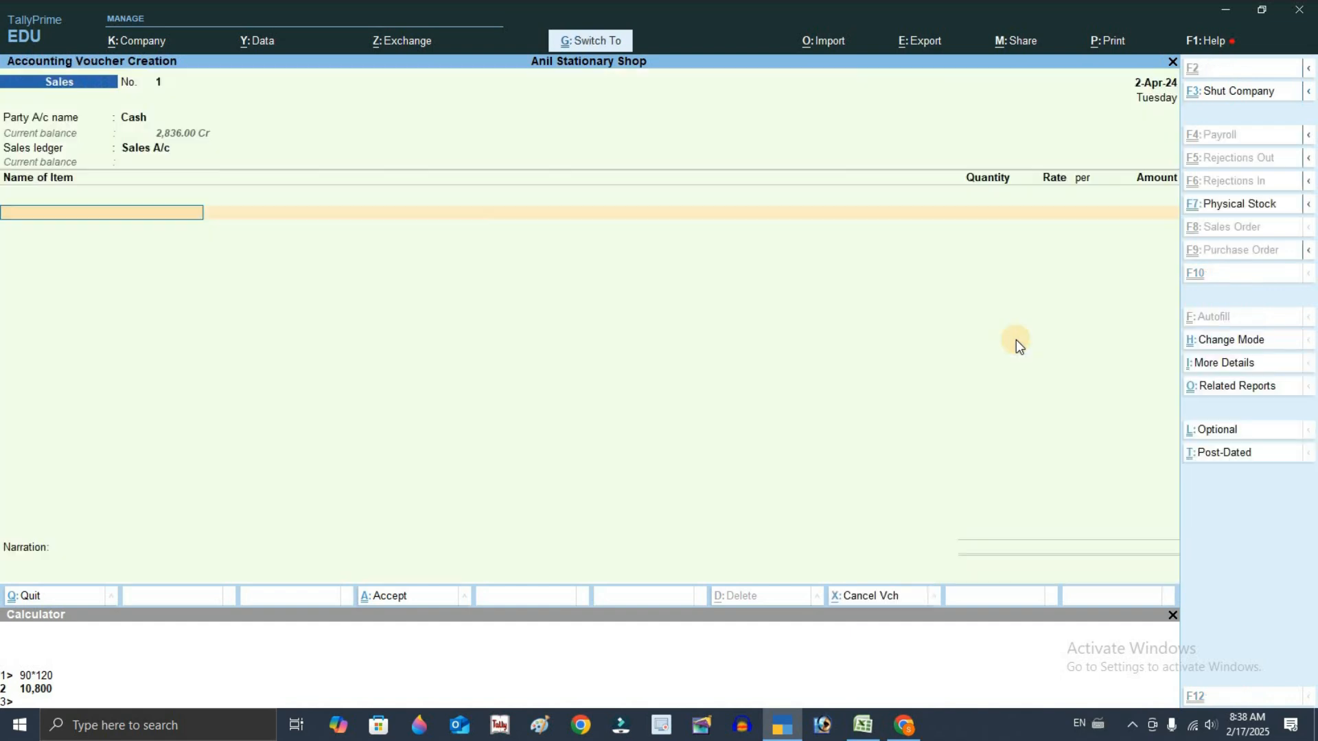
Add Eraser to the sales voucher with a quantity of 1 pc at a rate of 10 per pc.
{"action": "key", "text": "Down"}
{"action": "key", "text": "Down"}
{"action": "key", "text": "Up"}
{"action": "key", "text": "Return"}
{"action": "type", "text": "1"}
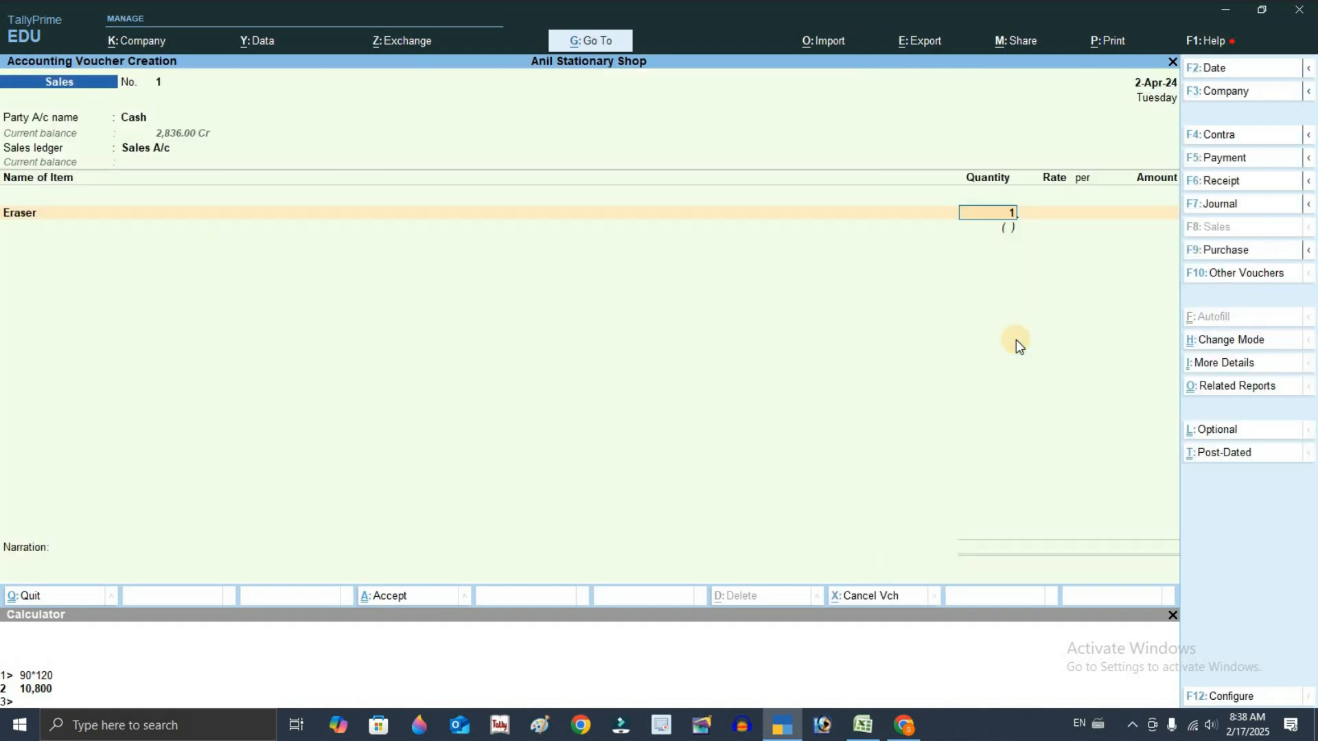
{"action": "key", "text": "Return"}
{"action": "type", "text": "10"}
{"action": "key", "text": "Return"}
{"action": "key", "text": "Return"}
{"action": "key", "text": "Return"}
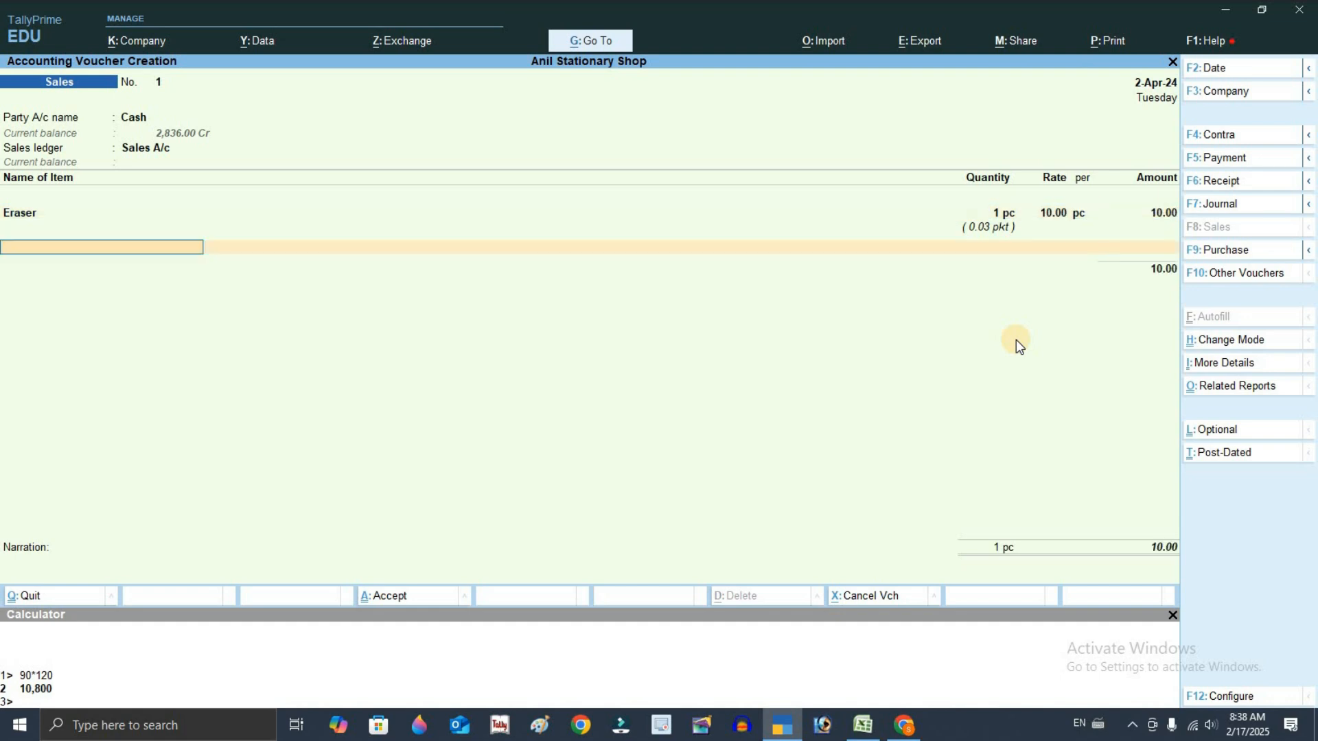
Add Notebook as the second sales item with a quantity of 10 pc.
{"action": "key", "text": "Down"}
{"action": "key", "text": "Down"}
{"action": "key", "text": "Return"}
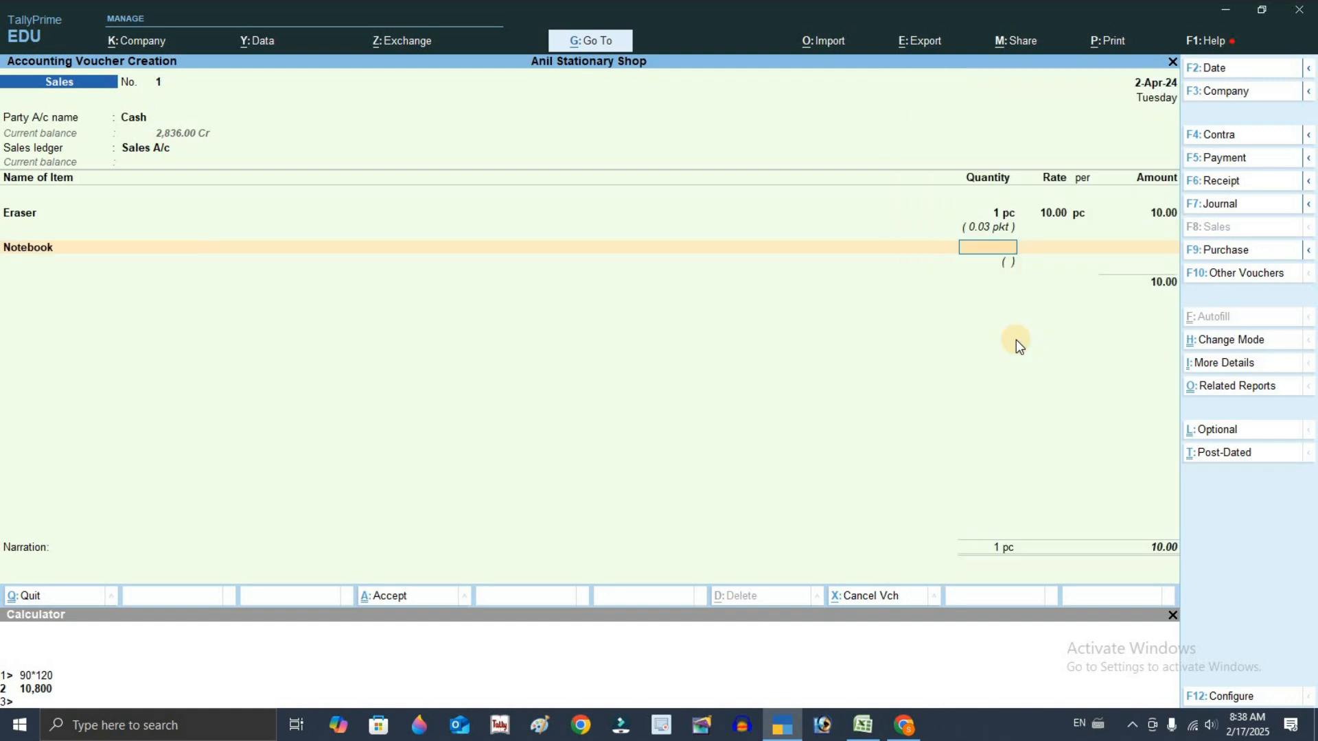
{"action": "type", "text": "6"}
{"action": "key", "text": "Return"}
{"action": "key", "text": "BackSpace"}
{"action": "type", "text": "10"}
{"action": "key", "text": "Return"}
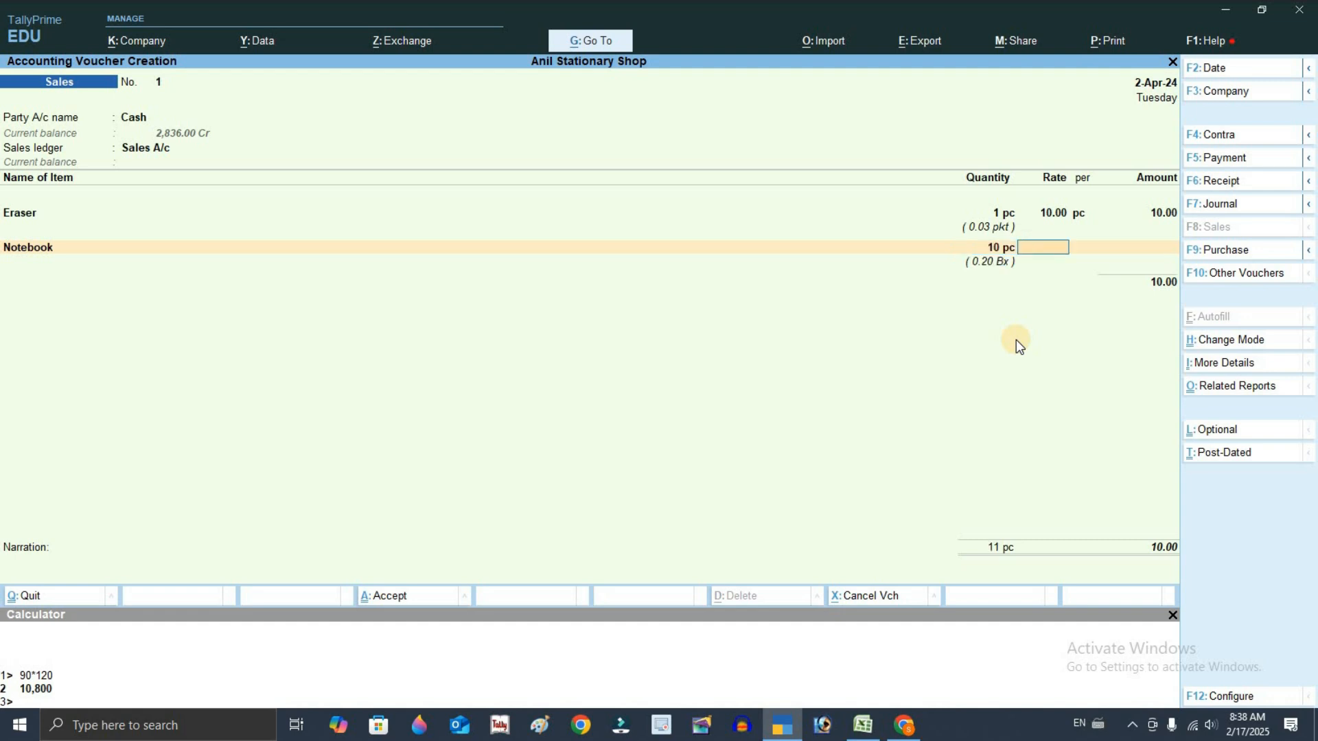
Set the Notebook selling rate to 50 per pc and complete the item line.
{"action": "type", "text": "15"}
{"action": "key", "text": "BackSpace"}
{"action": "type", "text": "50"}
{"action": "key", "text": "Return"}
{"action": "key", "text": "Return"}
{"action": "key", "text": "Return"}
Add Pen as the third sales item with a quantity of 6 pc.
{"action": "key", "text": "Down"}
{"action": "key", "text": "Down"}
{"action": "key", "text": "Down"}
{"action": "key", "text": "Return"}
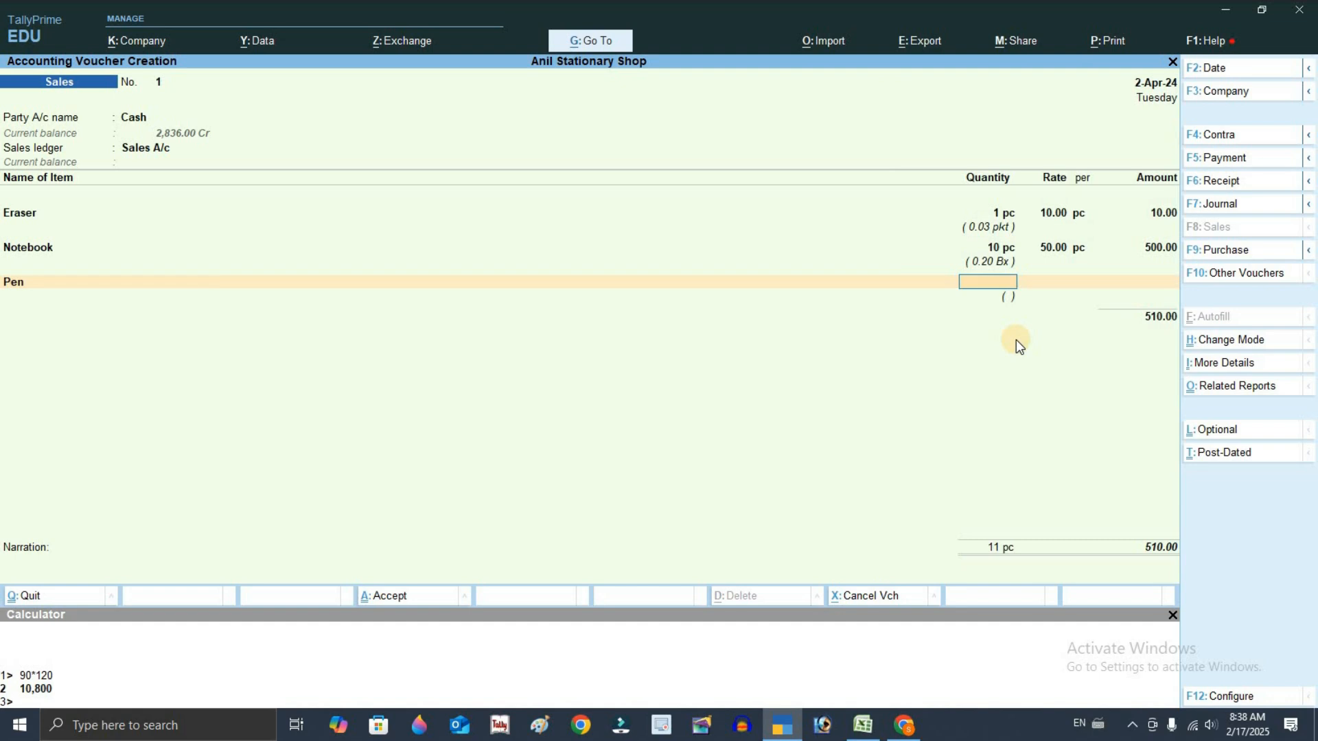
{"action": "type", "text": "5"}
{"action": "key", "text": "Return"}
{"action": "type", "text": "1"}
{"action": "key", "text": "shift+Tab"}
{"action": "type", "text": "6"}
{"action": "key", "text": "Return"}
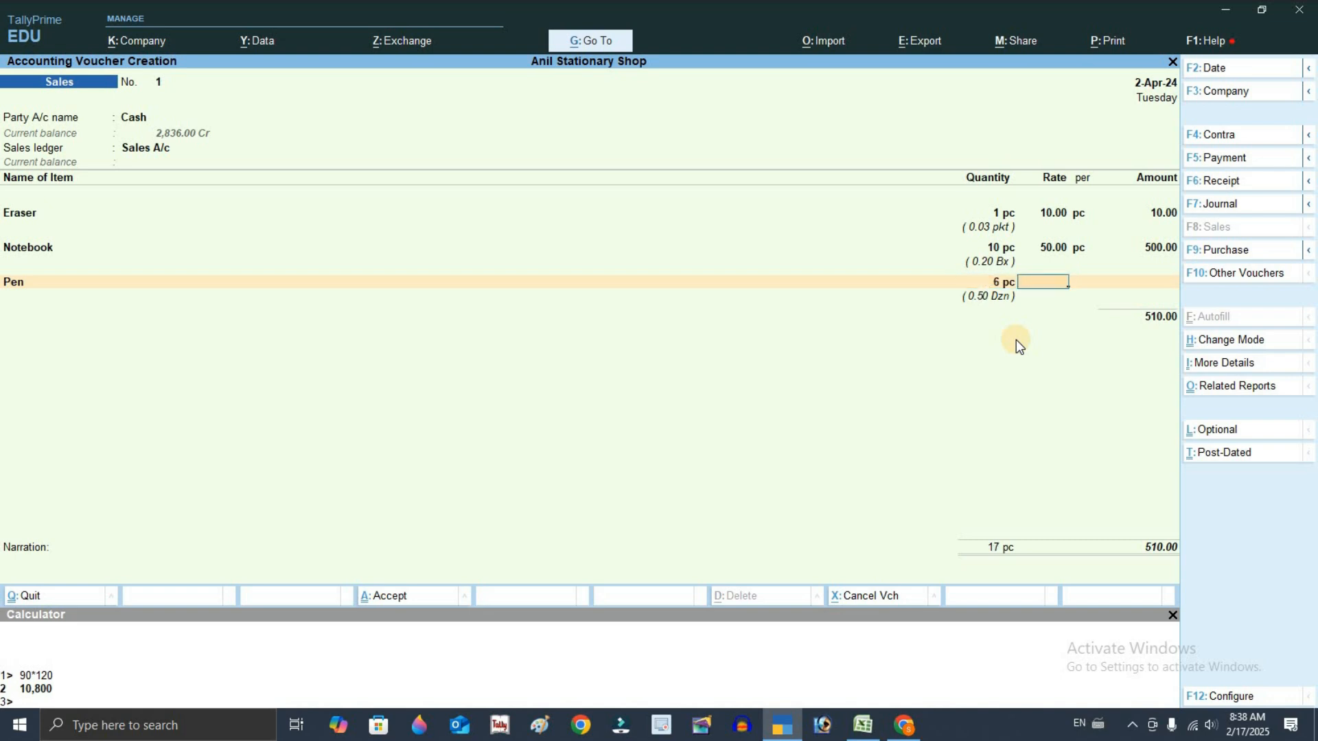
Set the Pen selling rate to 10 per pc and complete the item line.
{"action": "type", "text": "10"}
{"action": "key", "text": "Return"}
{"action": "key", "text": "Return"}
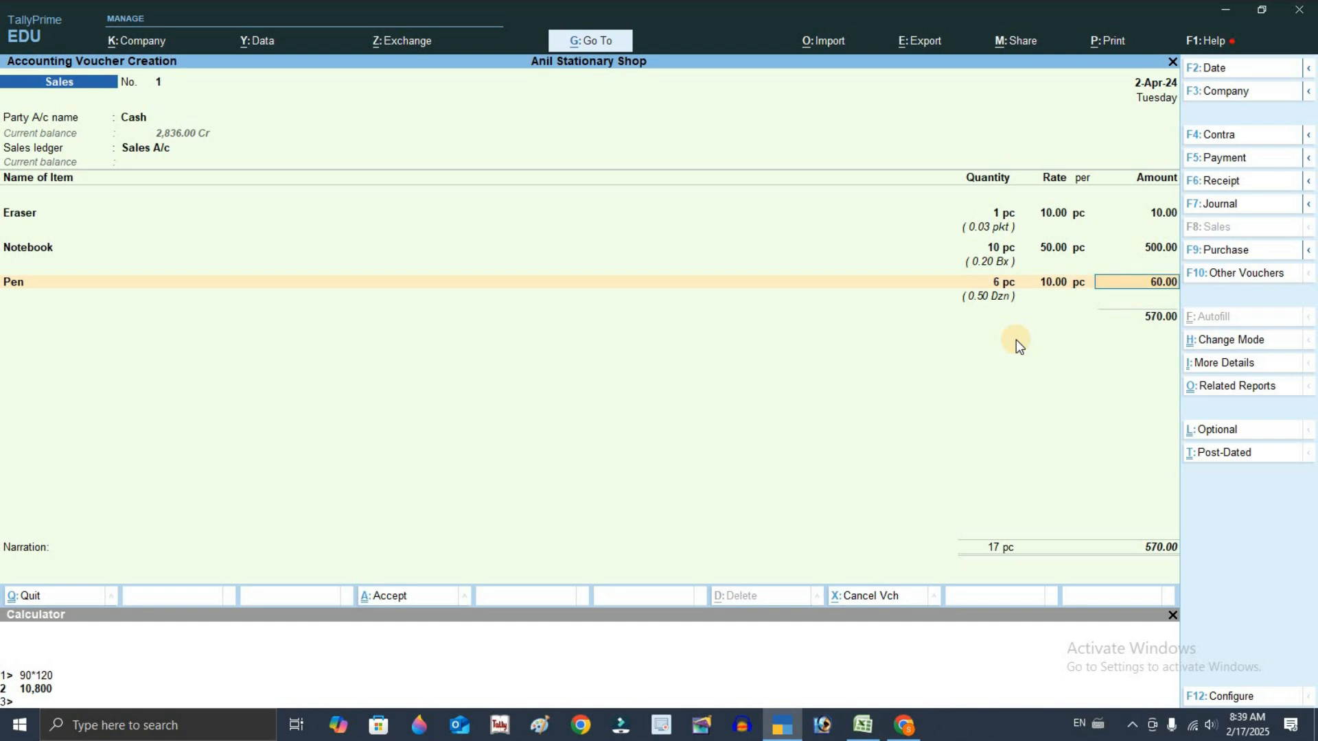
{"action": "key", "text": "Return"}
{"action": "key", "text": "Return"}
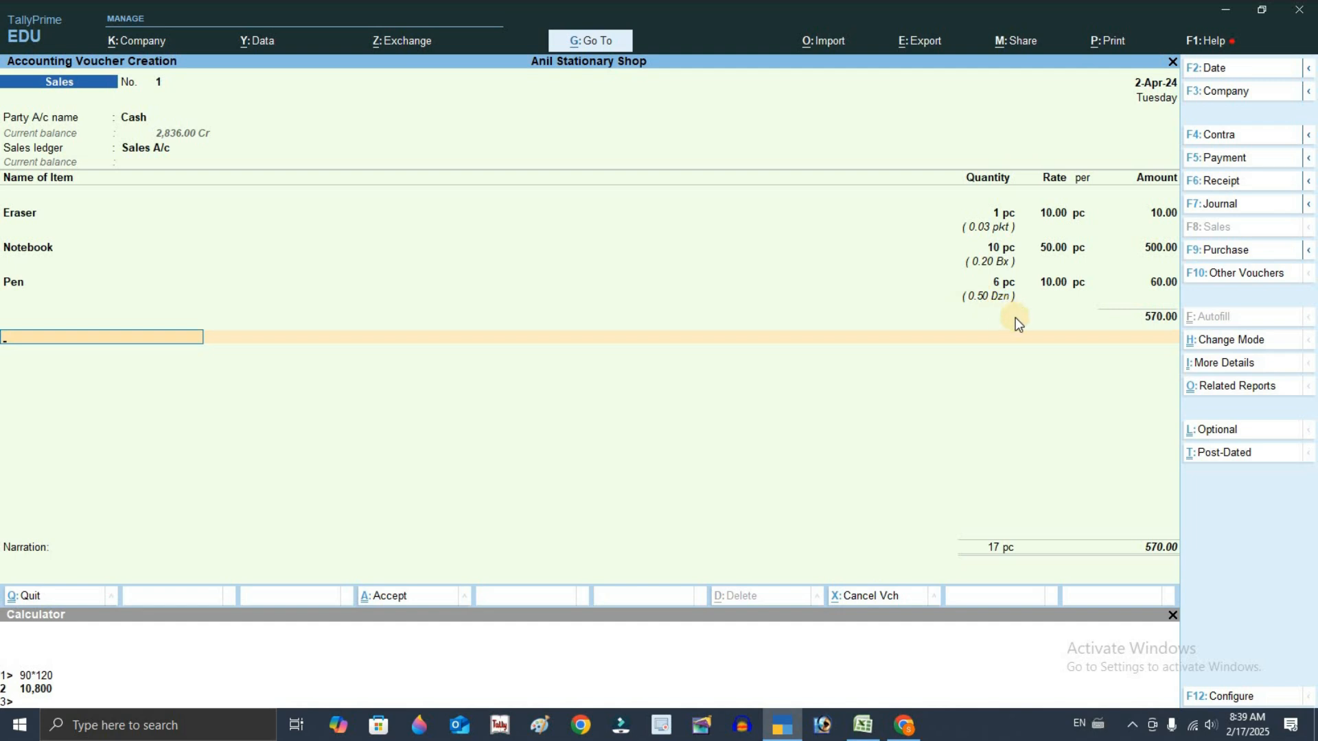
End the item list and accept the sales voucher without a narration.
{"action": "key", "text": "Return"}
{"action": "key", "text": "Return"}
{"action": "key", "text": "Return"}
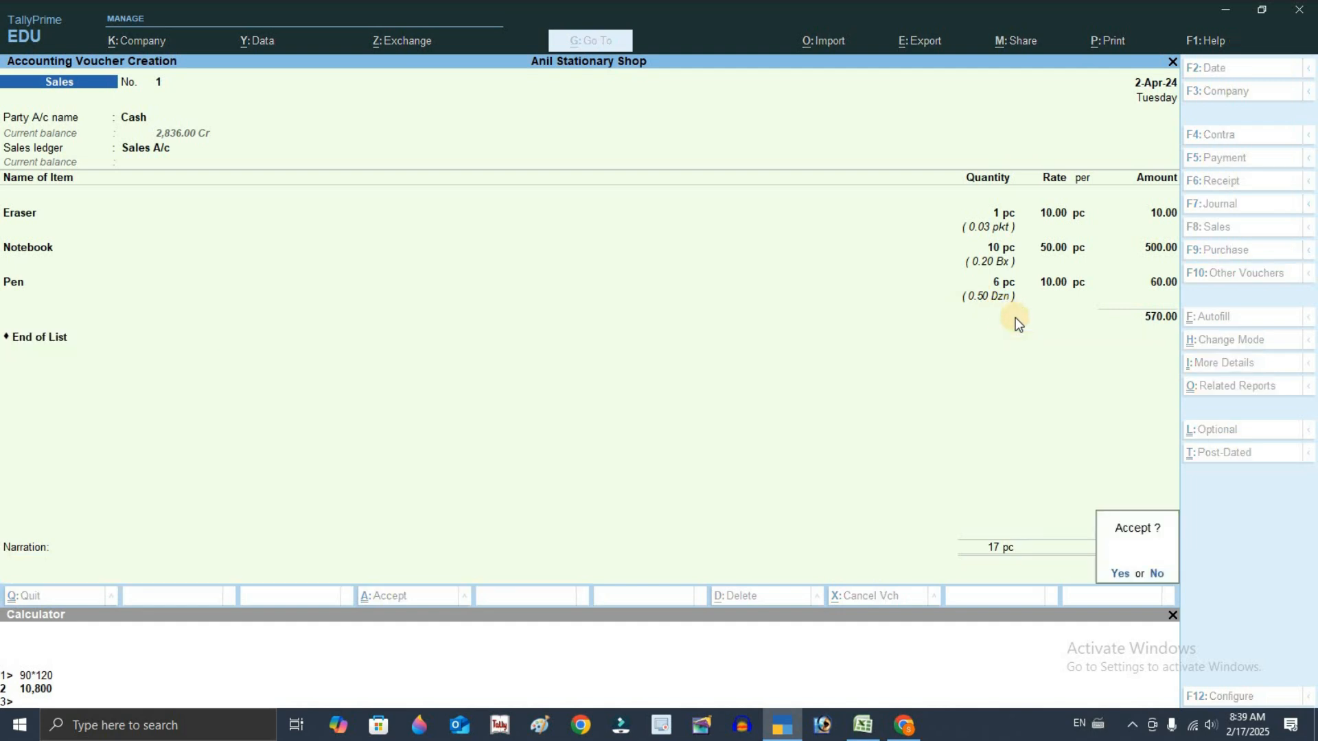